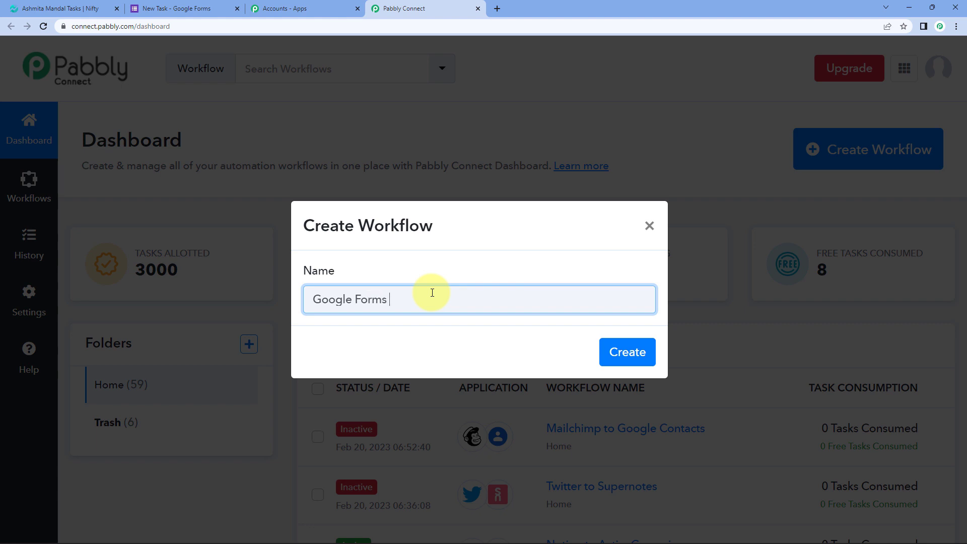
# Step: Complete the new workflow's name as "Google Forms to Nifty" and create the workflow
pyautogui.write('to Nifty')
pyautogui.click(630, 359)
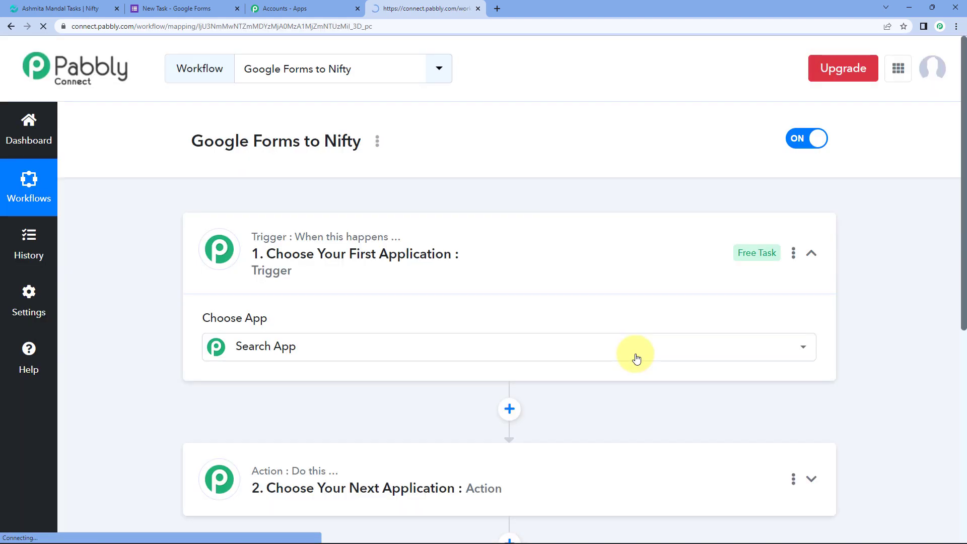
pyautogui.click(636, 355)
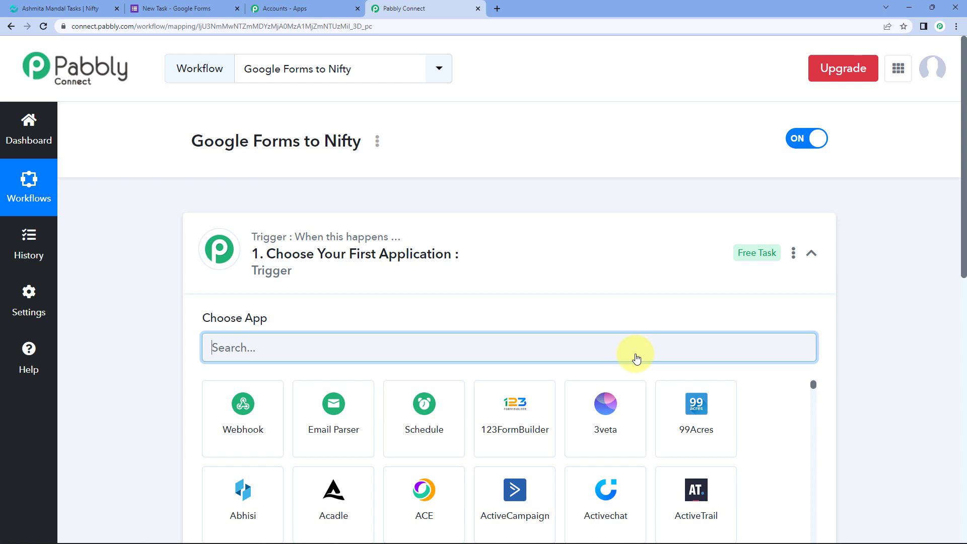
pyautogui.click(485, 247)
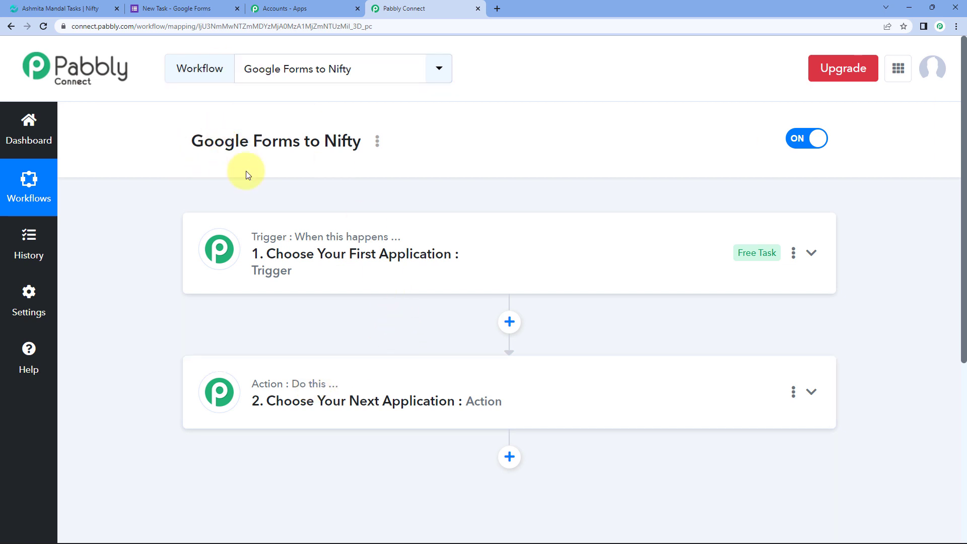
# Step: Review the questions of the New Task form in Google Forms and the My Work tasks page in Nifty
pyautogui.click(151, 8)
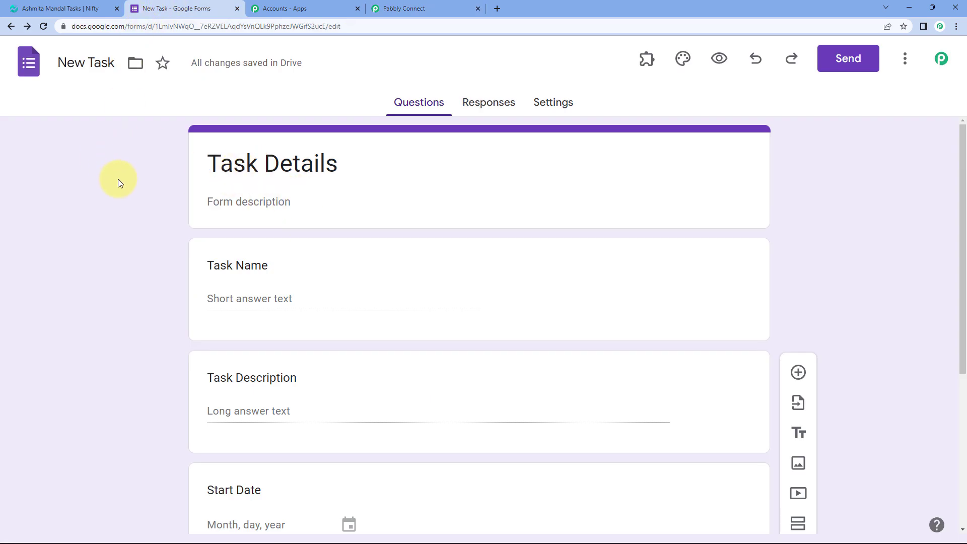
pyautogui.scroll(-2, 118, 180)
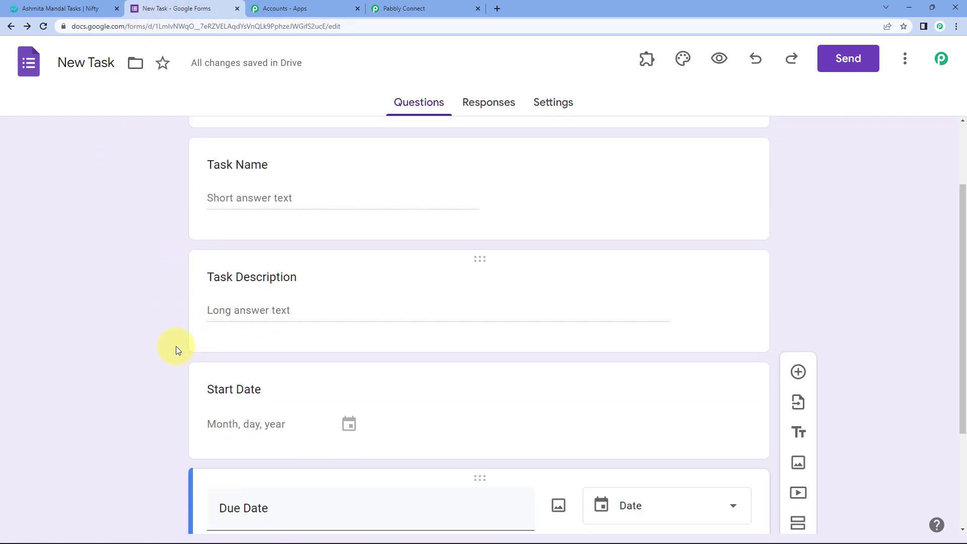
pyautogui.scroll(-2, 152, 340)
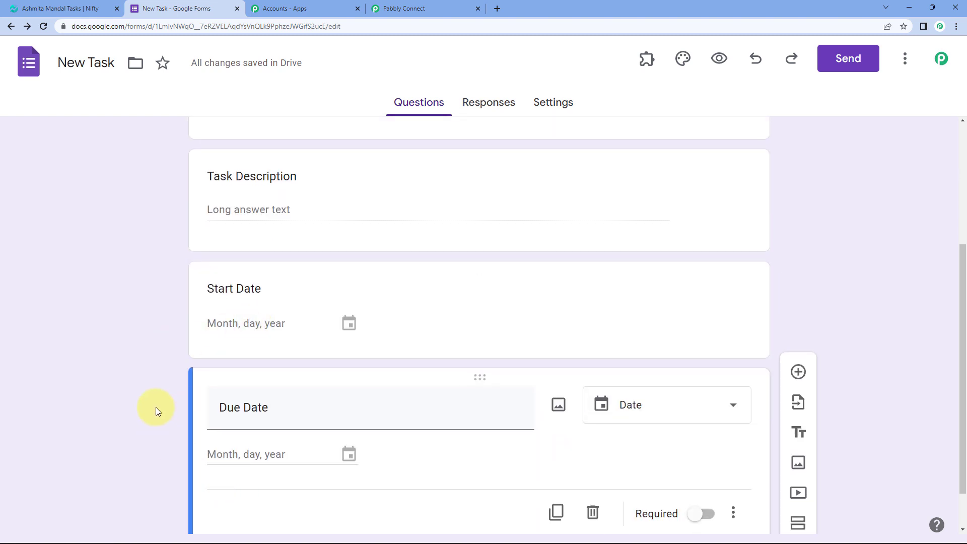
pyautogui.scroll(4, 156, 408)
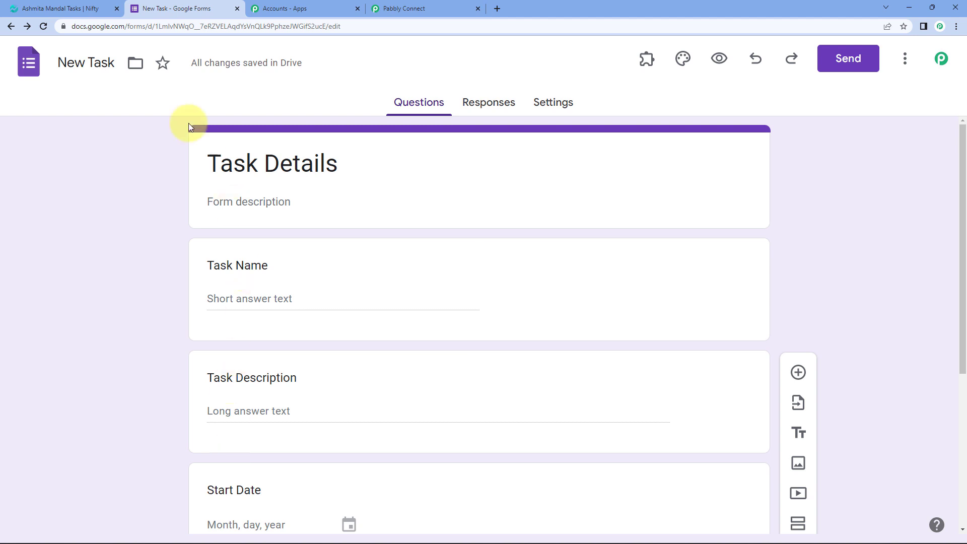
pyautogui.click(36, 8)
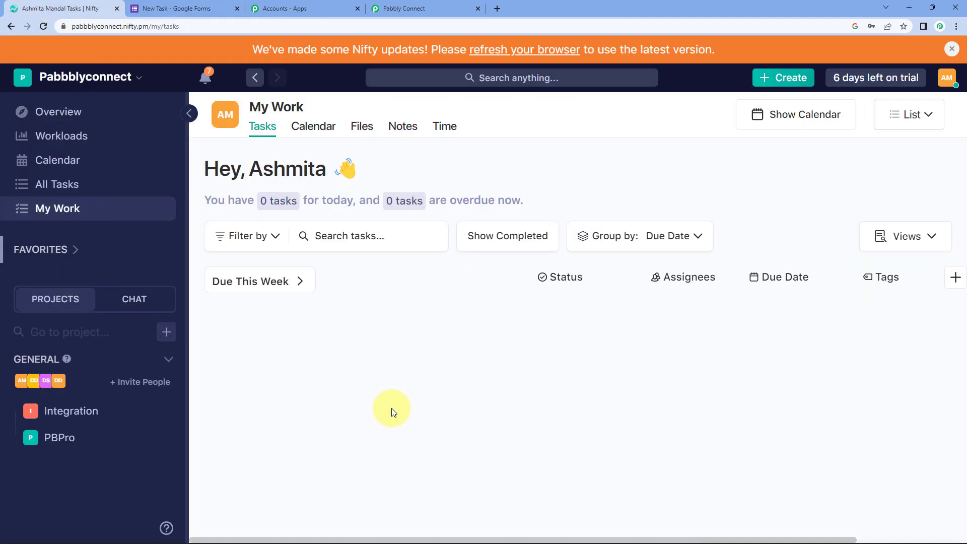
pyautogui.click(409, 11)
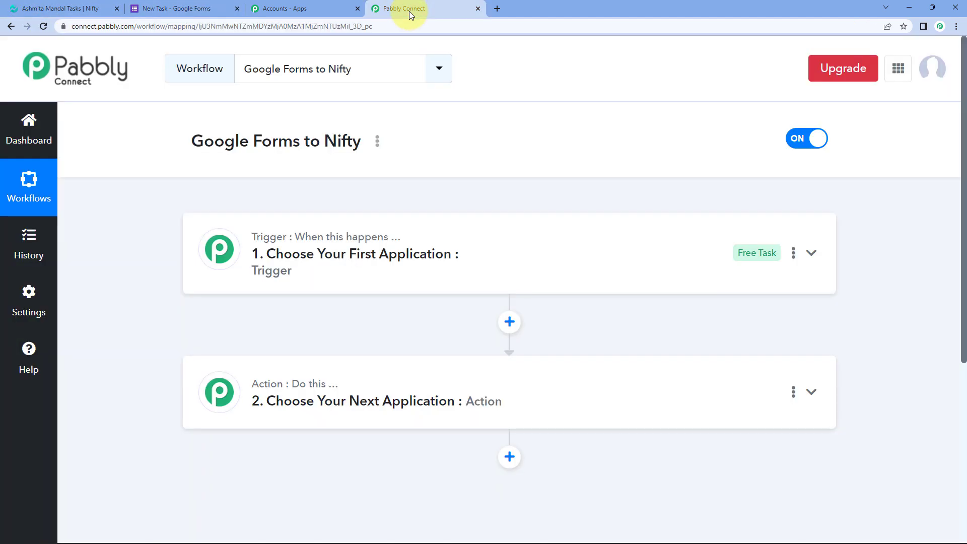
# Step: In the Pabbly Connect workflow, set the trigger app to Google Forms with the trigger event New Response Received
pyautogui.click(320, 257)
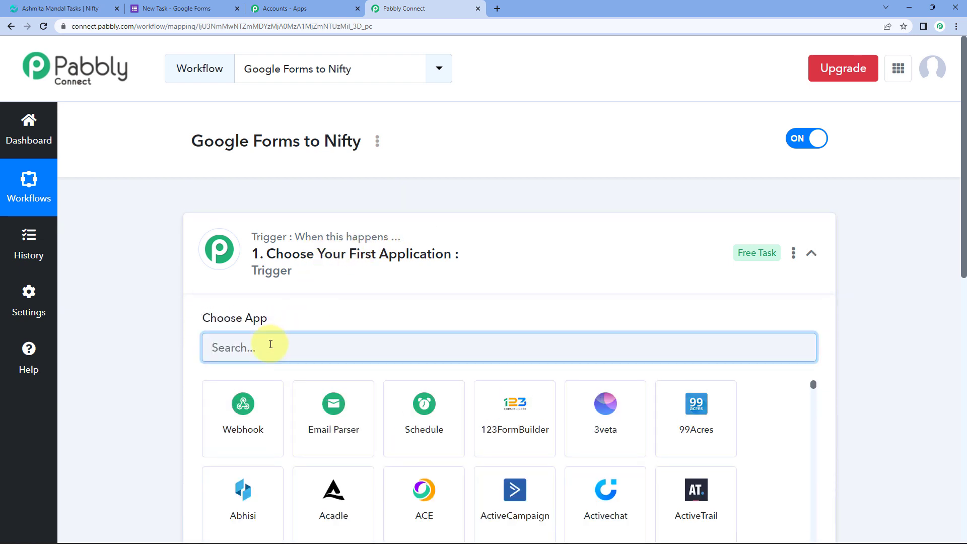
pyautogui.write('Google F')
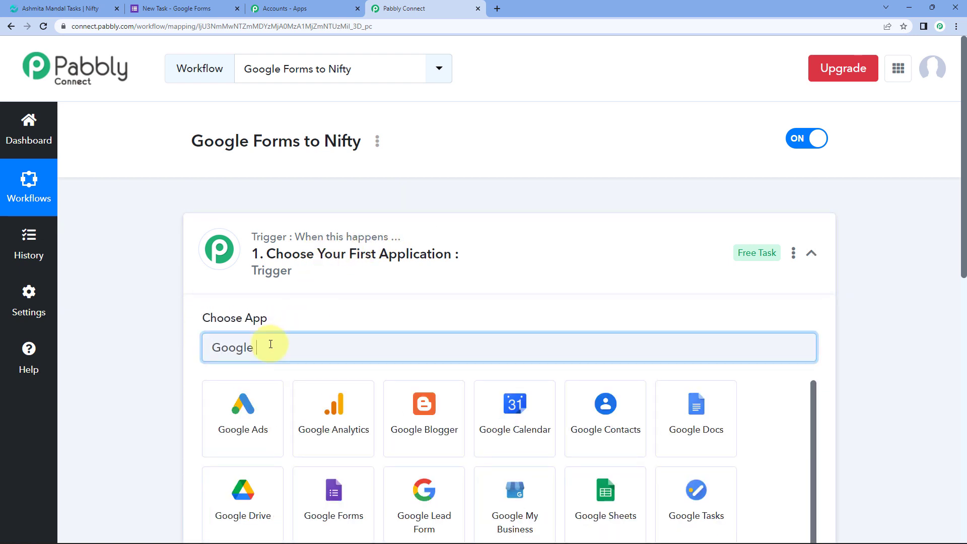
pyautogui.click(243, 422)
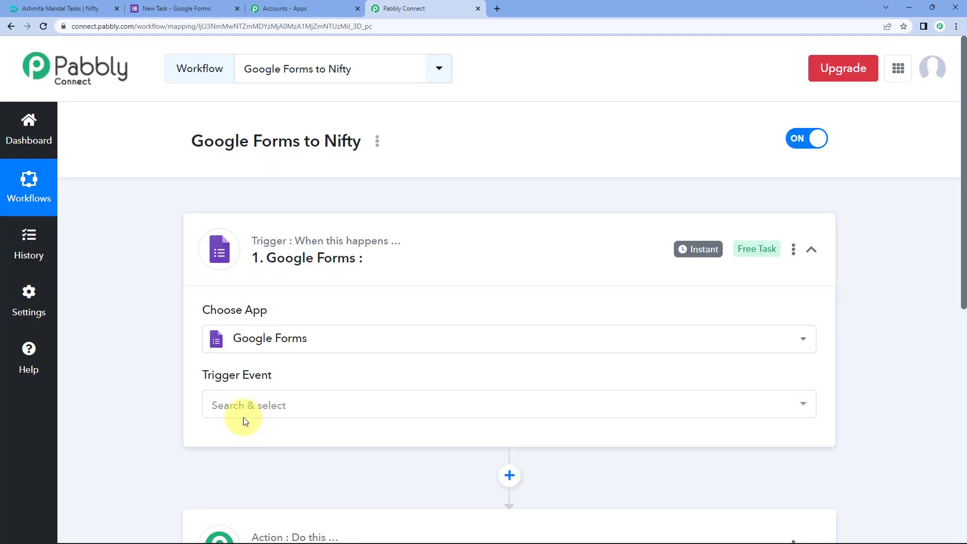
pyautogui.click(243, 416)
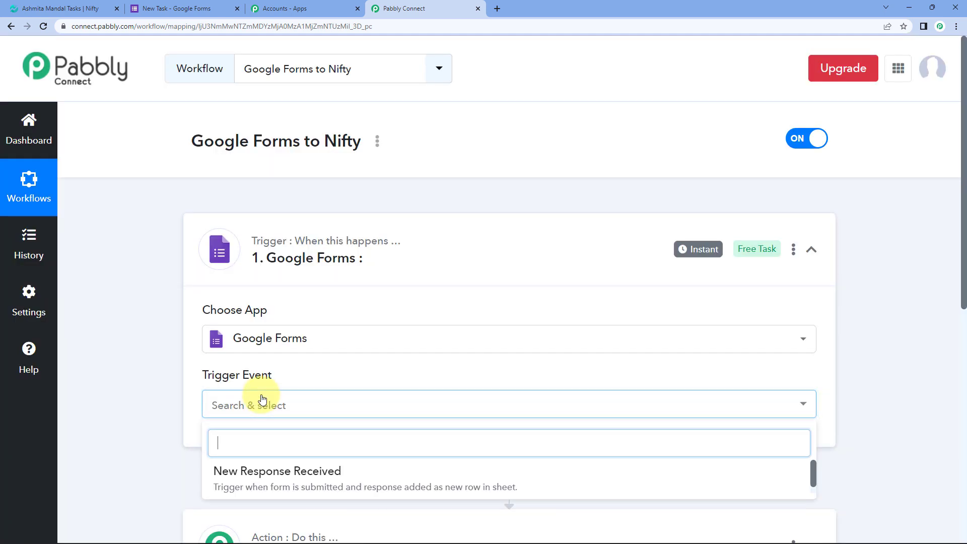
pyautogui.scroll(-3, 186, 370)
pyautogui.click(298, 325)
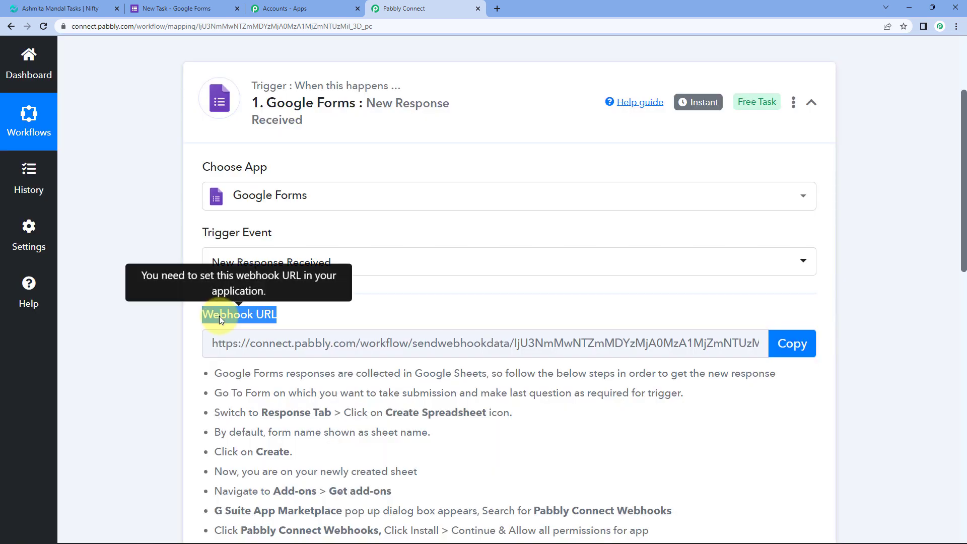
# Step: Copy the trigger's webhook URL and read through the Google Forms setup instructions below it
pyautogui.click(803, 348)
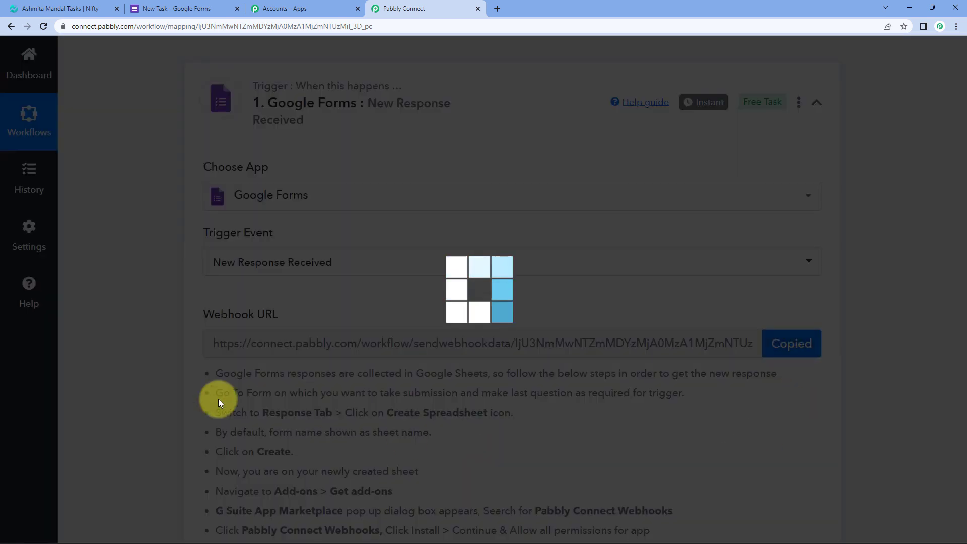
pyautogui.scroll(-3, 139, 373)
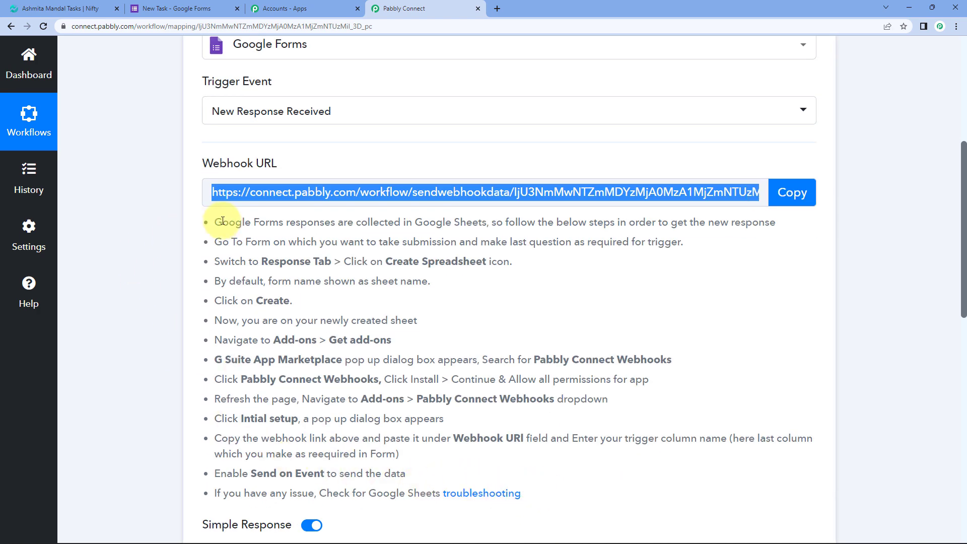
pyautogui.moveTo(212, 220); pyautogui.dragTo(601, 493)
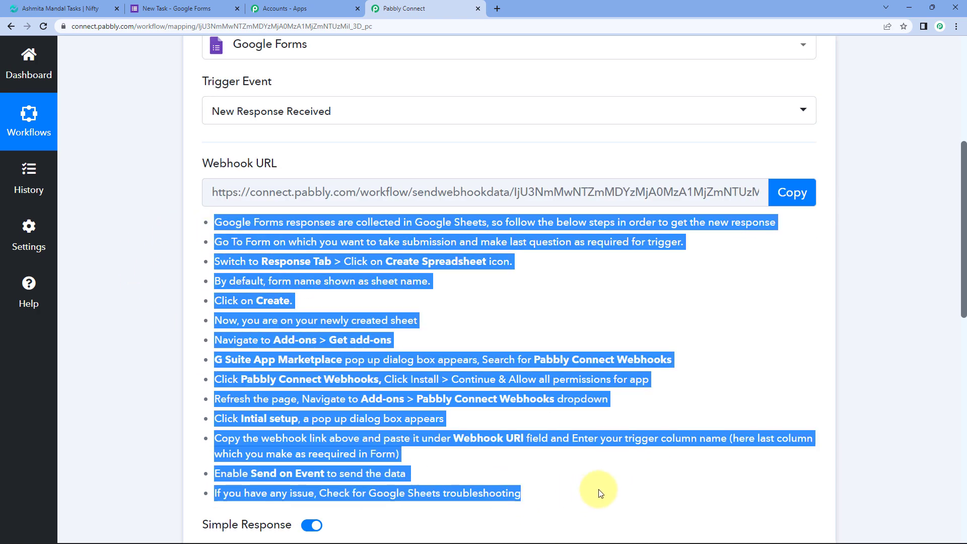
pyautogui.click(653, 466)
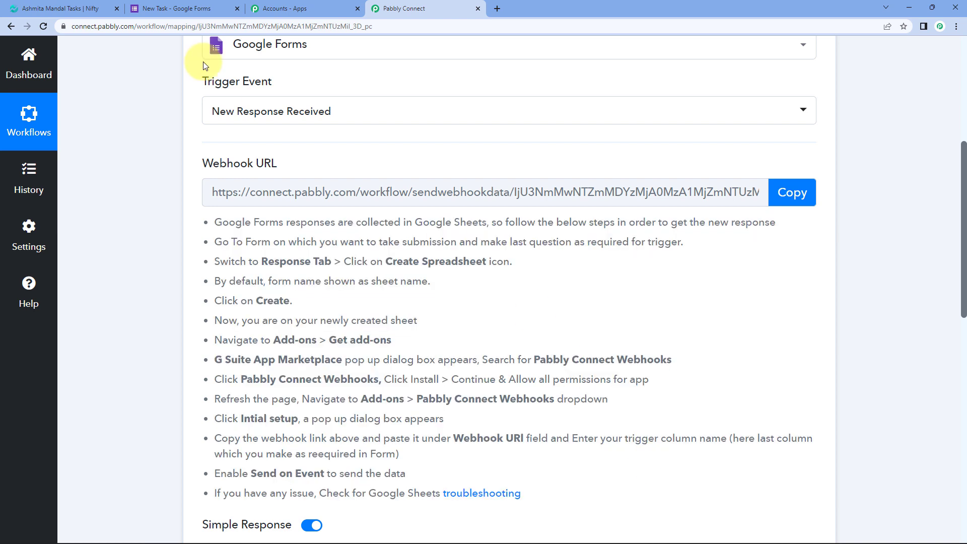
# Step: In Google Forms, link the New Task form's responses to a new spreadsheet named "New Task (Responses)"
pyautogui.click(151, 9)
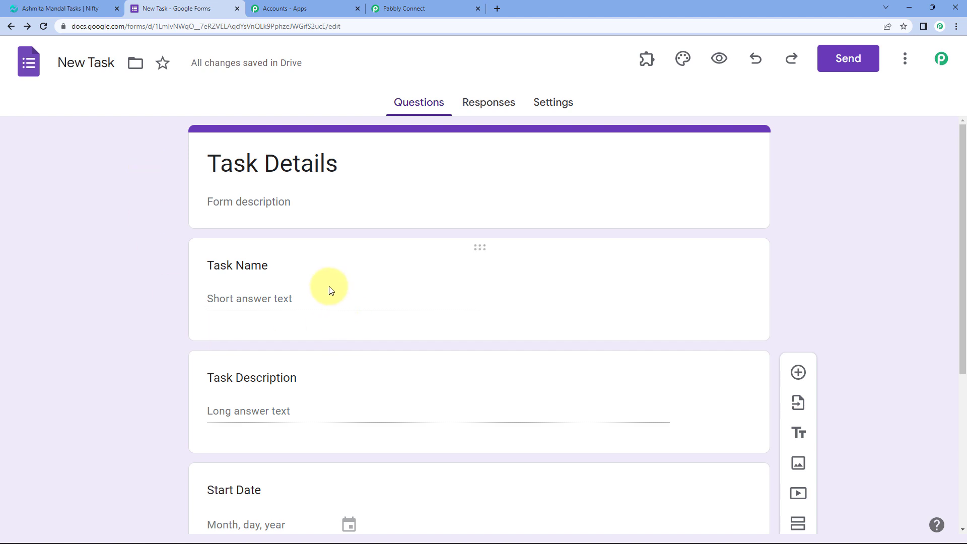
pyautogui.scroll(-3, 279, 305)
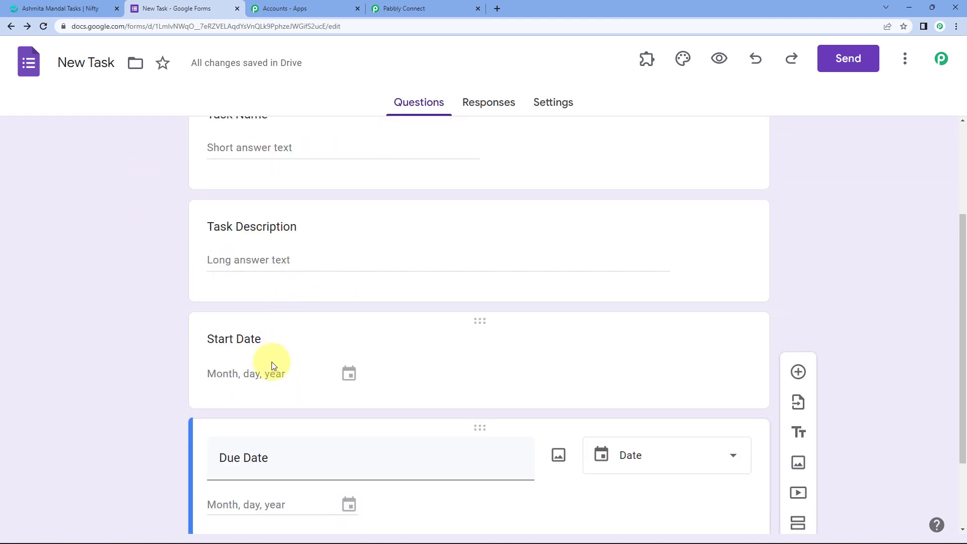
pyautogui.scroll(-1, 255, 363)
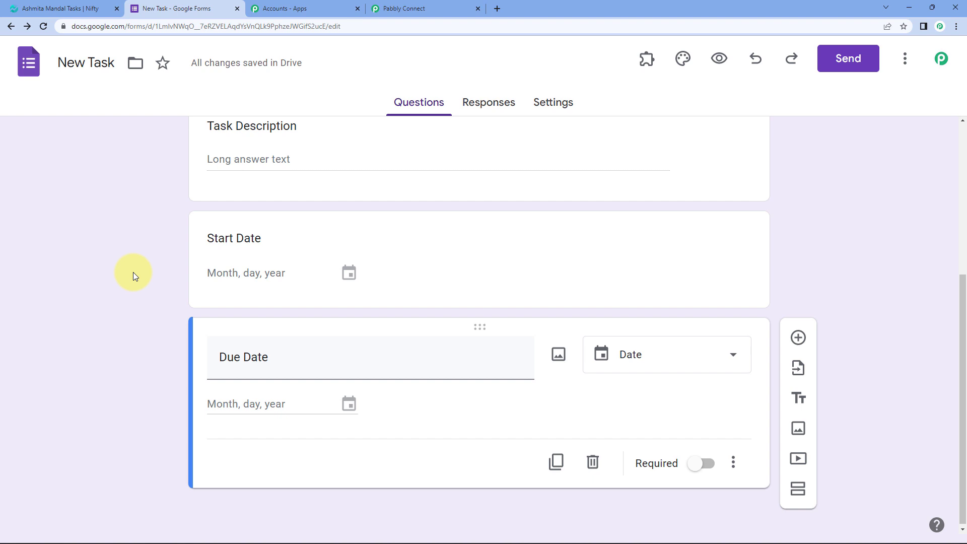
pyautogui.scroll(2, 133, 272)
pyautogui.scroll(3, 133, 272)
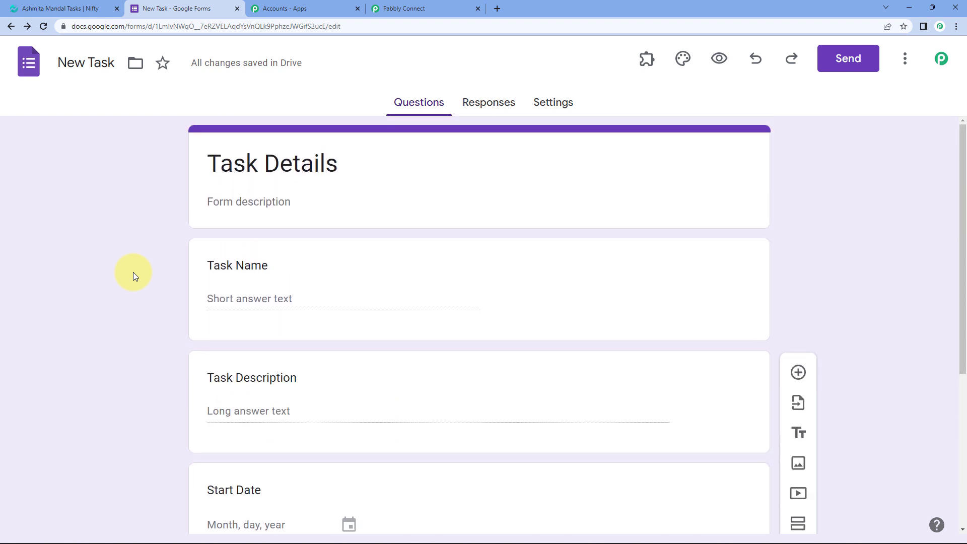
pyautogui.click(502, 108)
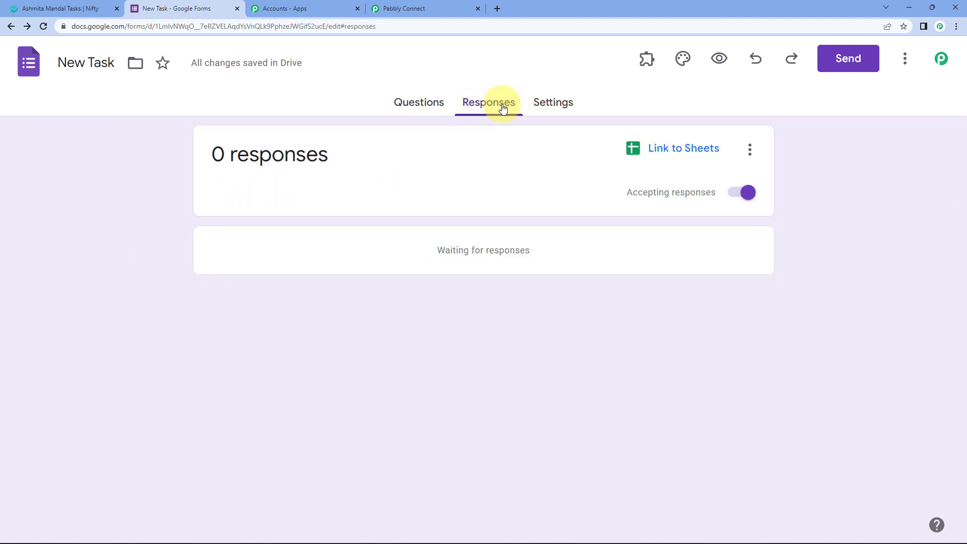
pyautogui.click(684, 150)
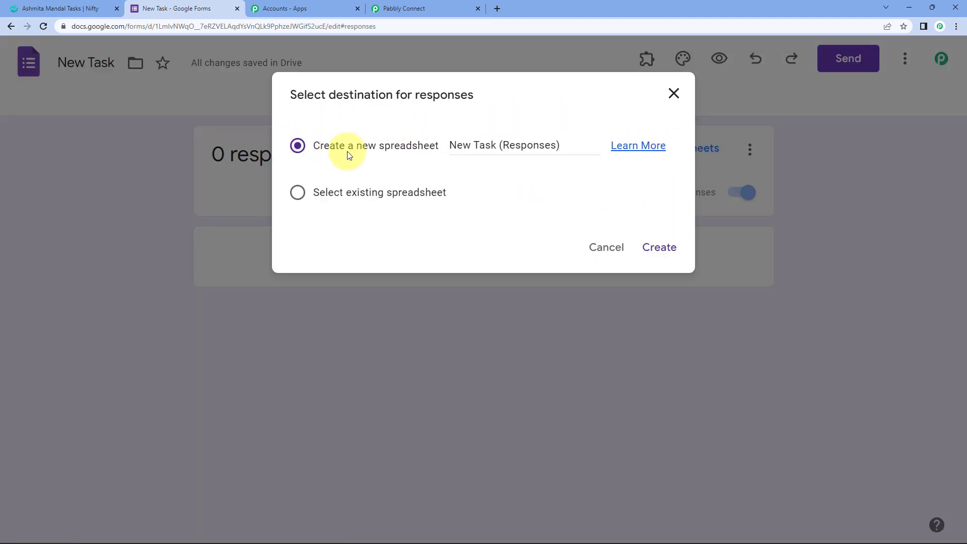
pyautogui.click(296, 146)
pyautogui.click(676, 257)
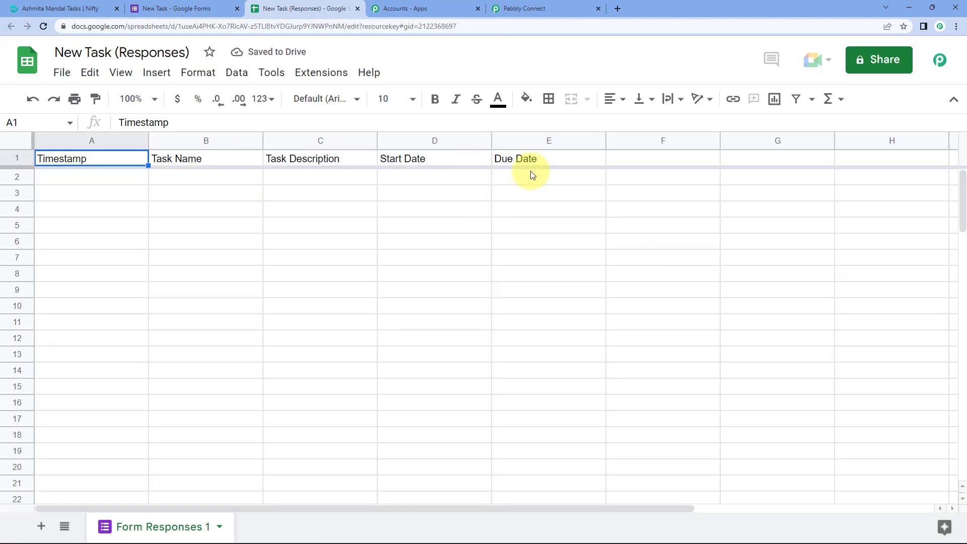
# Step: Compare the form's questions with the column headers in row 1 of the New Task (Responses) spreadsheet in Google Sheets
pyautogui.click(201, 6)
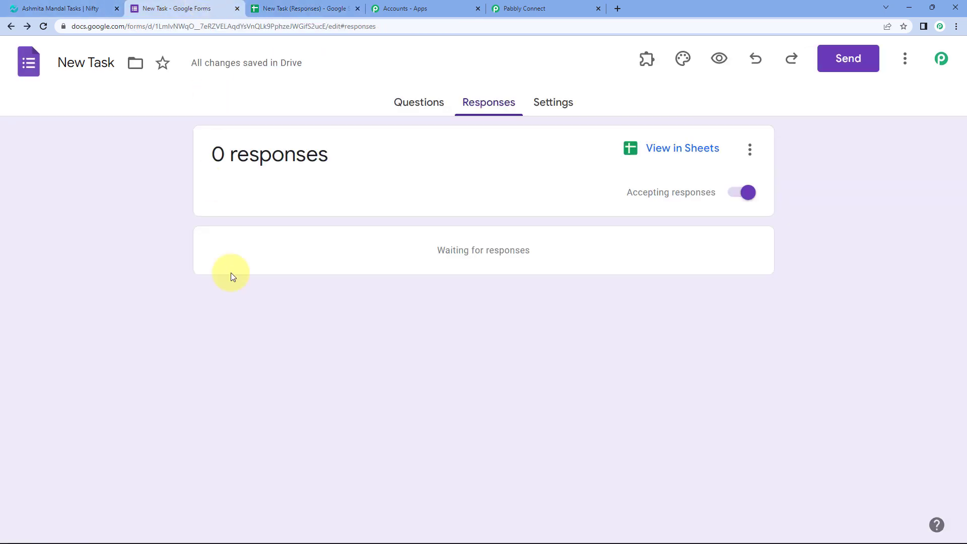
pyautogui.click(423, 100)
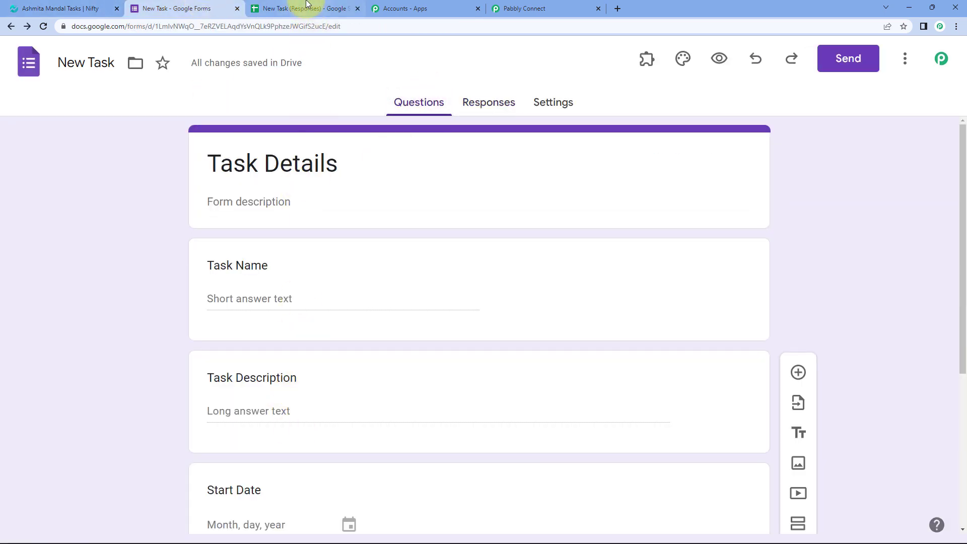
pyautogui.click(303, 7)
pyautogui.click(188, 158)
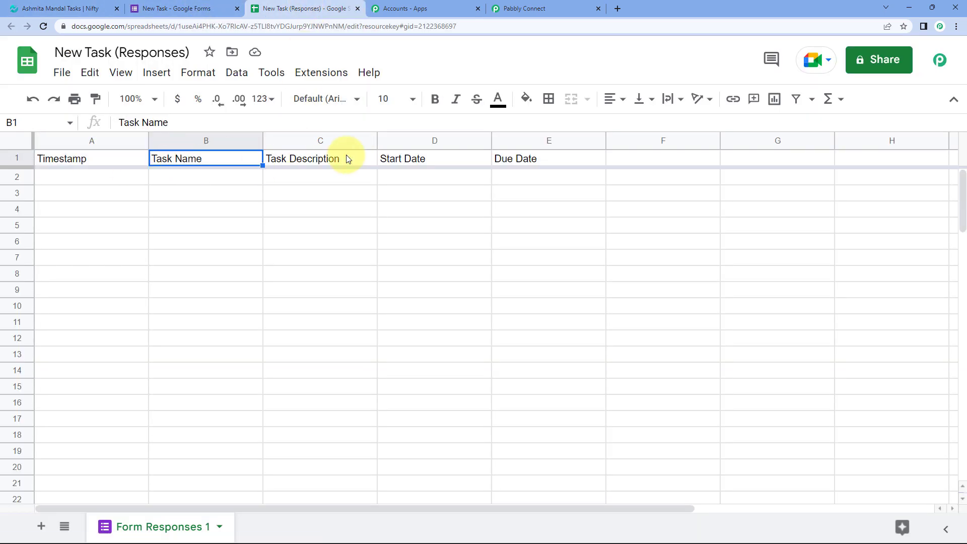
pyautogui.click(347, 156)
pyautogui.click(420, 159)
pyautogui.click(558, 162)
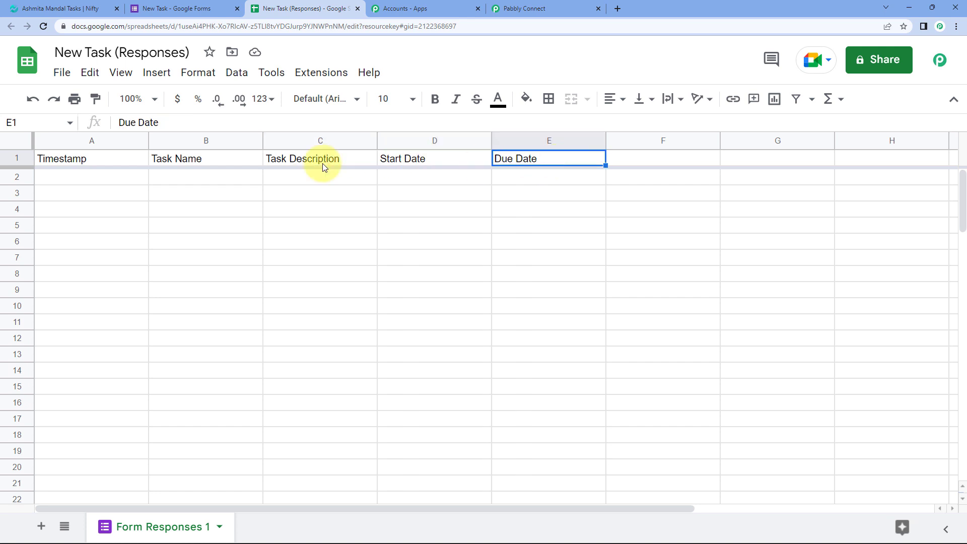
pyautogui.click(93, 164)
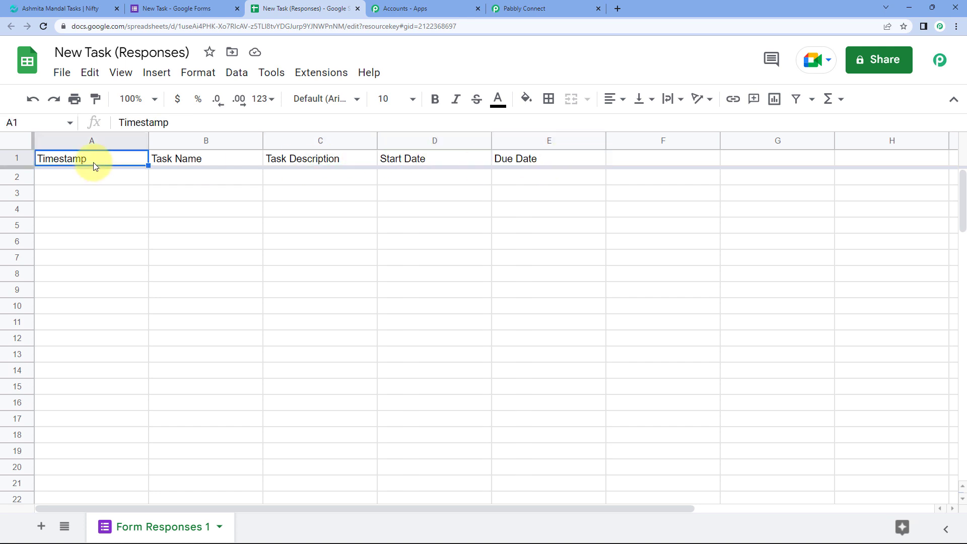
pyautogui.click(117, 179)
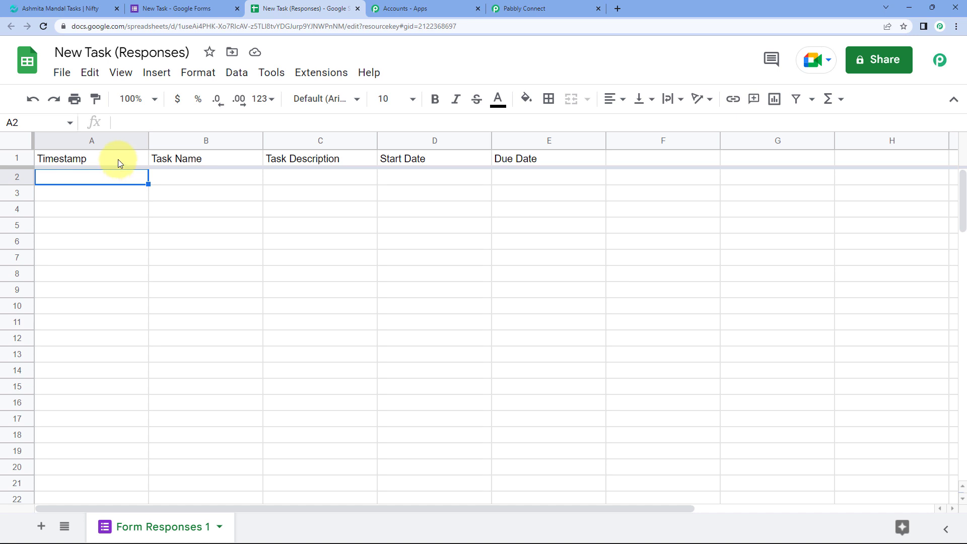
pyautogui.click(121, 157)
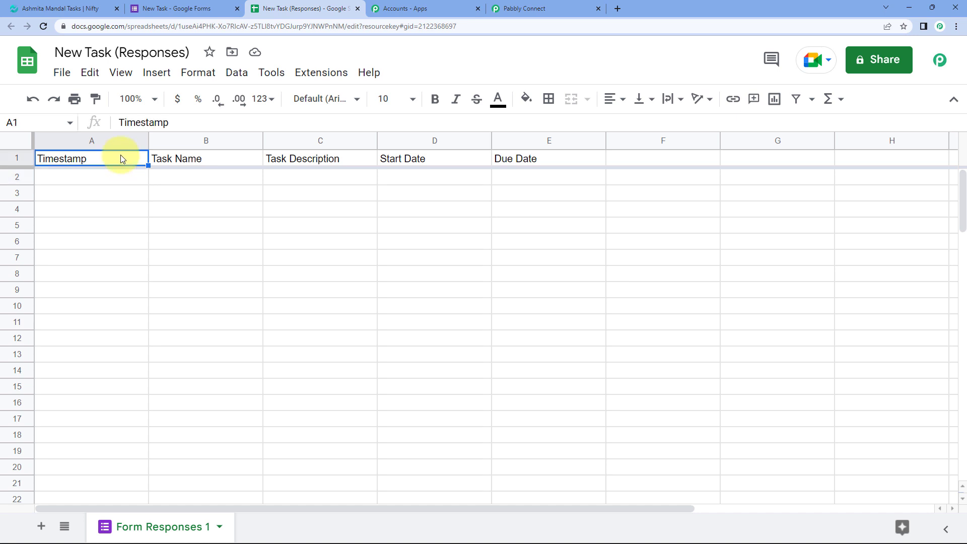
pyautogui.click(109, 182)
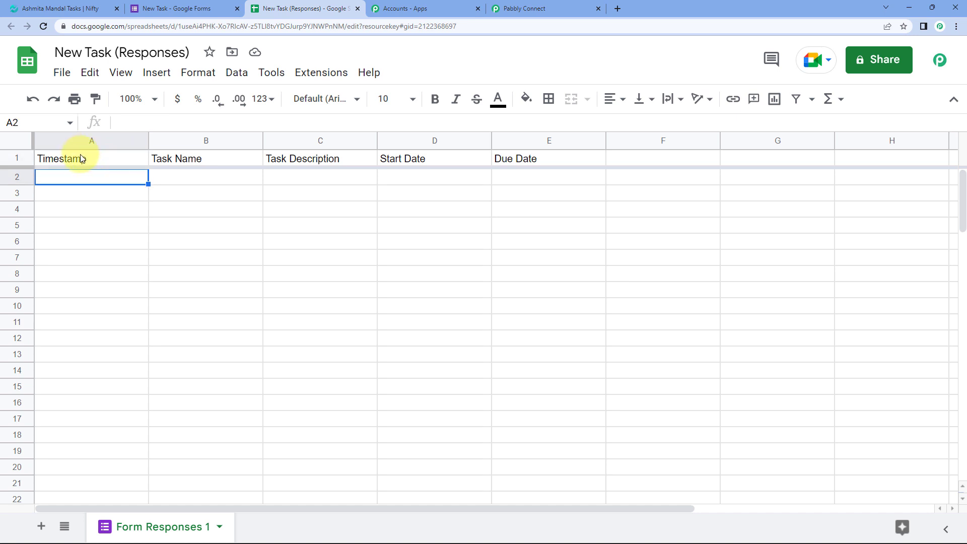
# Step: Format header cells A1:E1 in the responses sheet as bold, size 12 and centered, with a light orange fill
pyautogui.moveTo(76, 158); pyautogui.dragTo(530, 158)
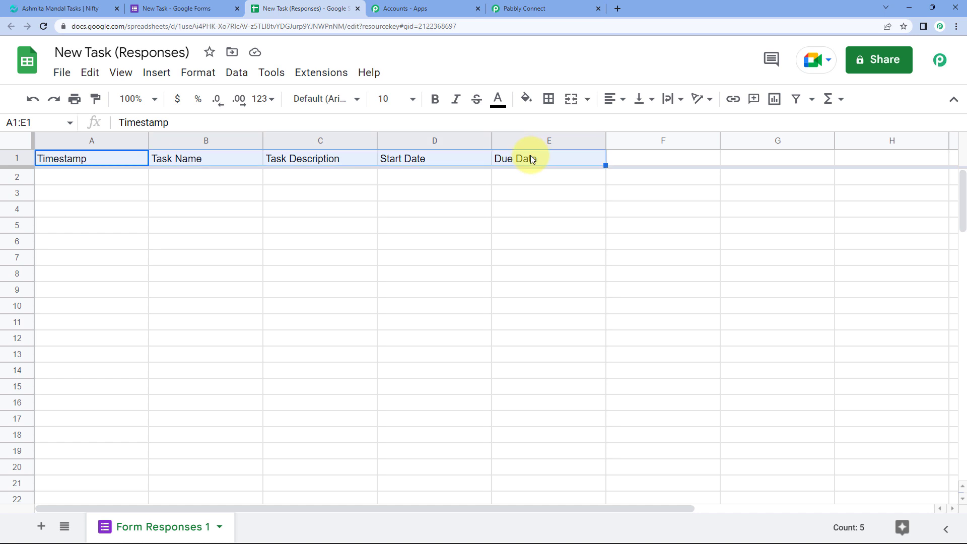
pyautogui.click(435, 99)
pyautogui.click(388, 99)
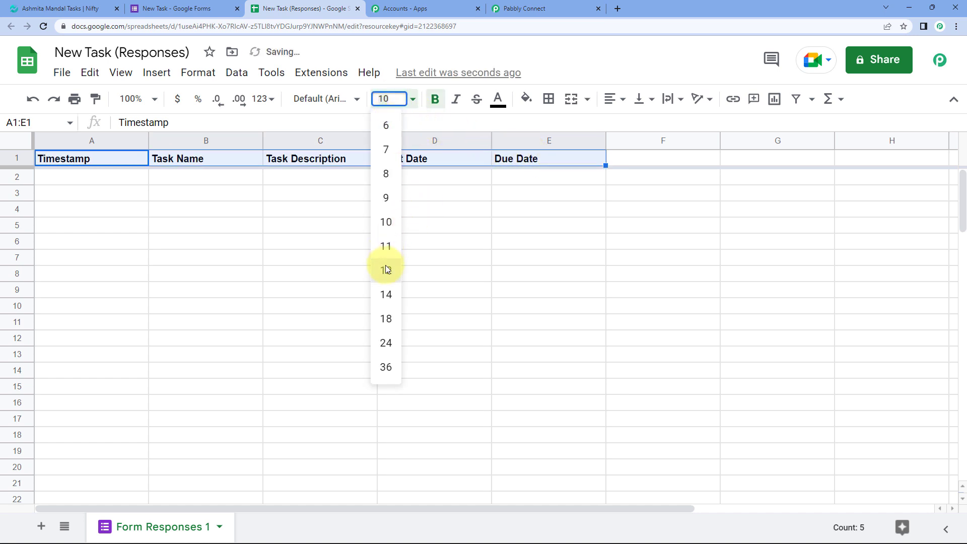
pyautogui.click(386, 271)
pyautogui.click(612, 99)
pyautogui.click(630, 125)
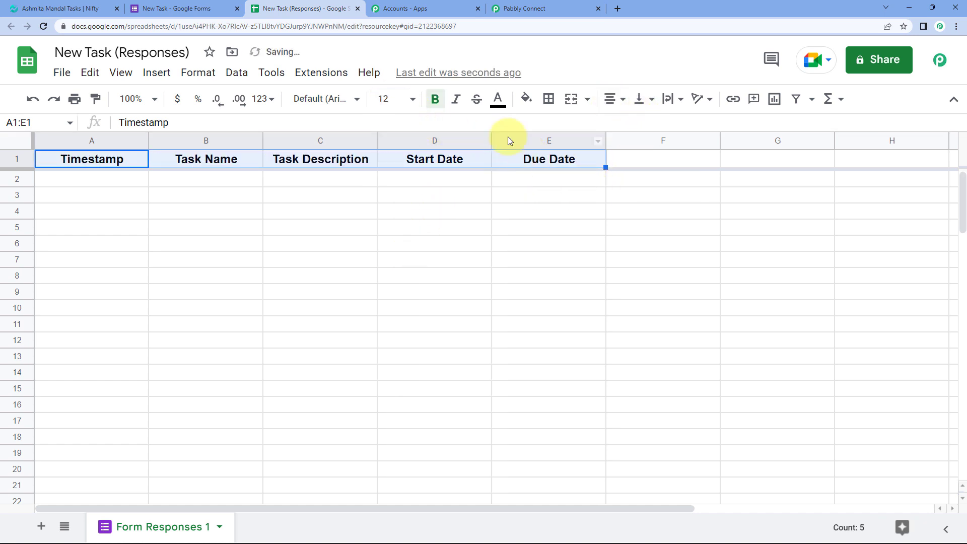
pyautogui.click(526, 98)
pyautogui.click(565, 182)
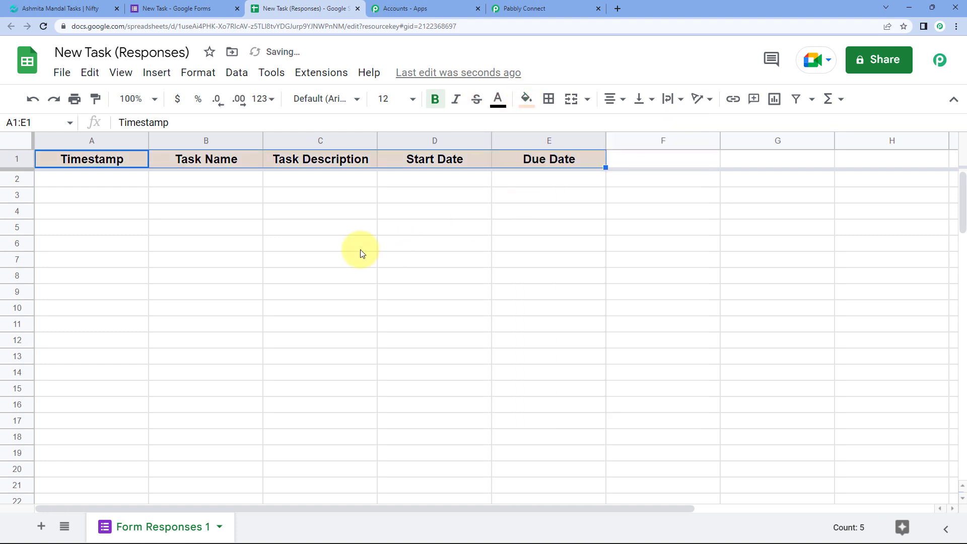
pyautogui.click(358, 247)
# Step: Widen the Task Name, Task Description, Start Date and Due Date columns in the responses sheet
pyautogui.moveTo(604, 142); pyautogui.dragTo(633, 141)
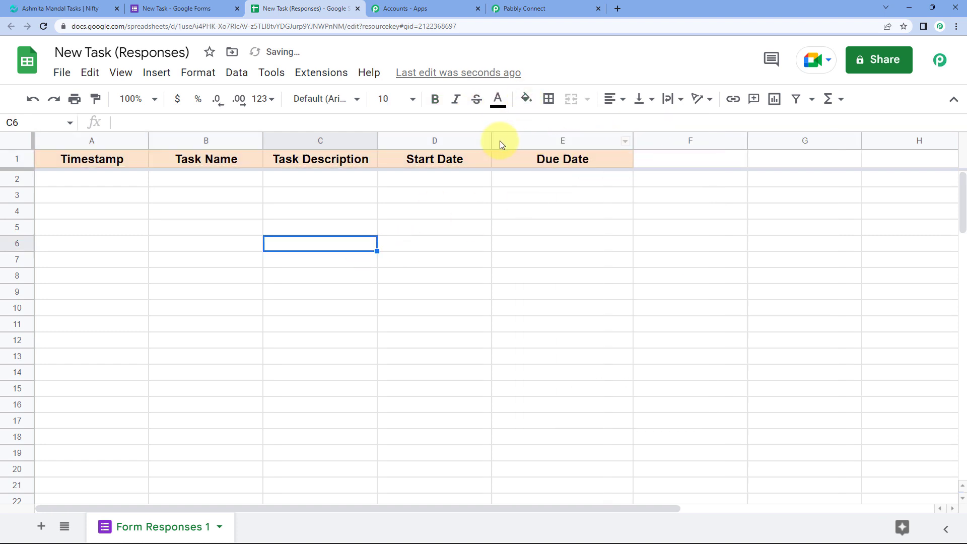
pyautogui.moveTo(491, 141); pyautogui.dragTo(525, 141)
pyautogui.moveTo(376, 141); pyautogui.dragTo(488, 141)
pyautogui.moveTo(261, 140); pyautogui.dragTo(335, 166)
pyautogui.click(568, 373)
pyautogui.click(752, 294)
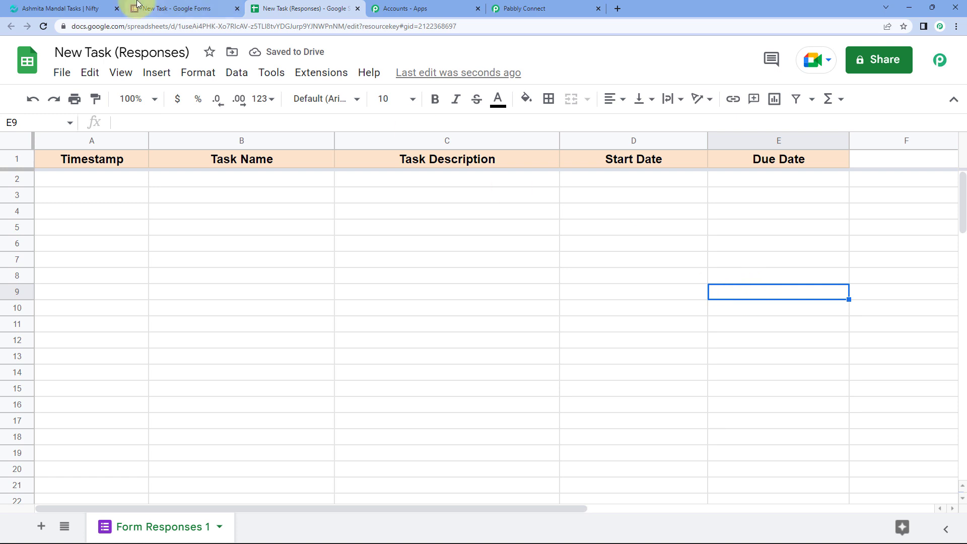
# Step: Check the New Task form's questions against the empty row 2 cells under each header in the responses sheet
pyautogui.click(169, 9)
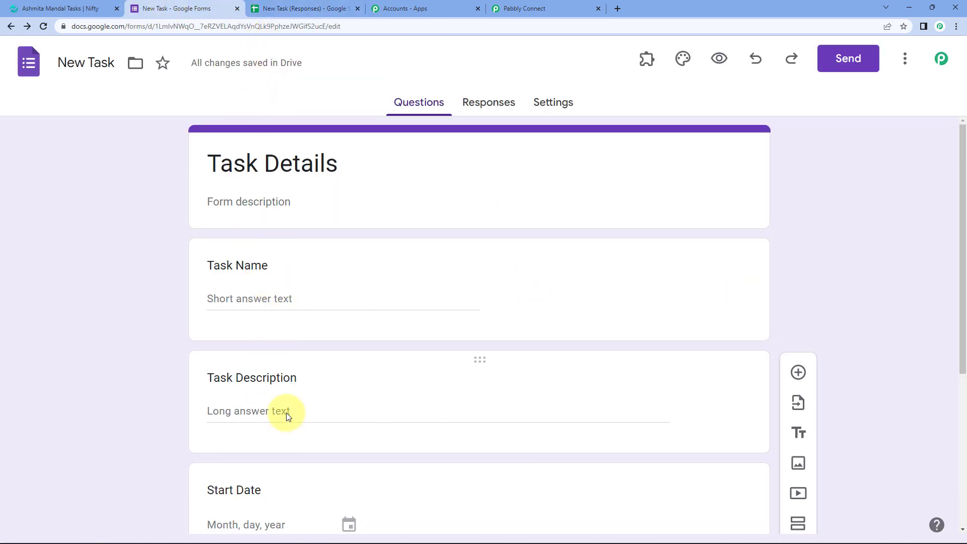
pyautogui.click(322, 9)
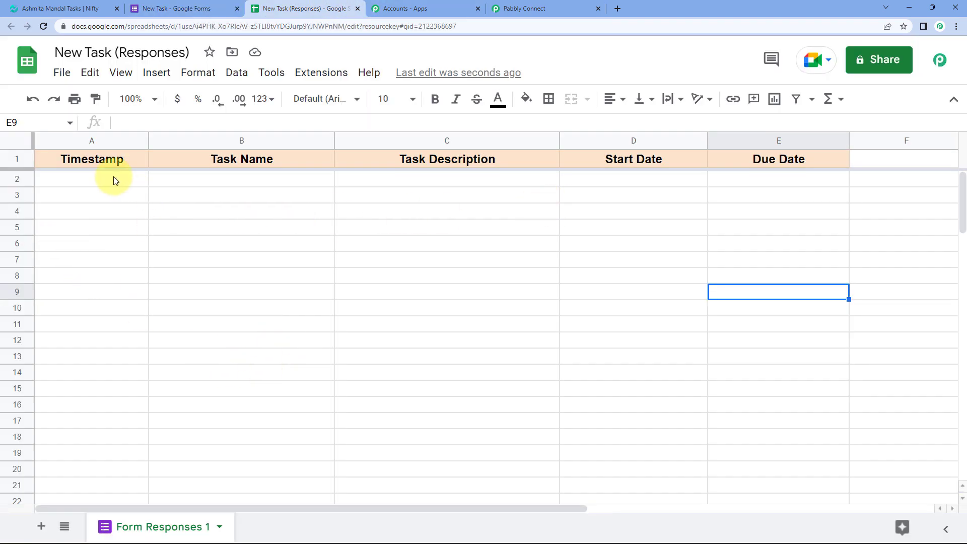
pyautogui.click(142, 185)
pyautogui.click(246, 180)
pyautogui.click(433, 186)
pyautogui.click(624, 185)
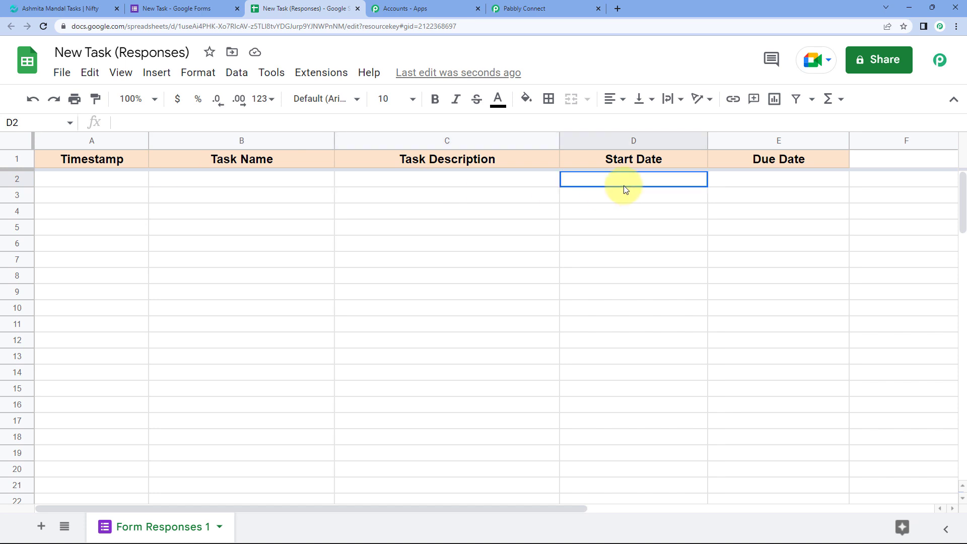
pyautogui.click(772, 185)
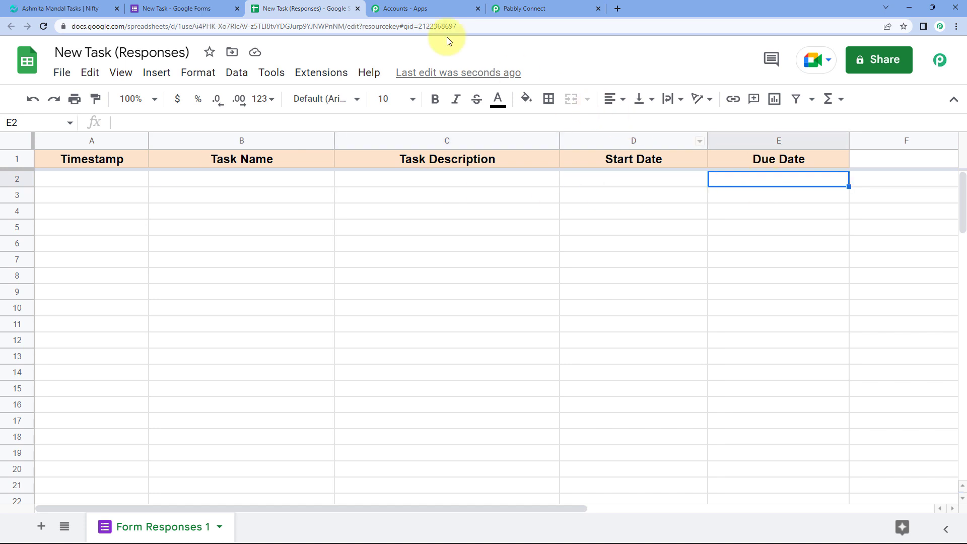
# Step: Copy the New Task form's shareable link in Google Forms and open the live form in a new browser tab
pyautogui.click(187, 8)
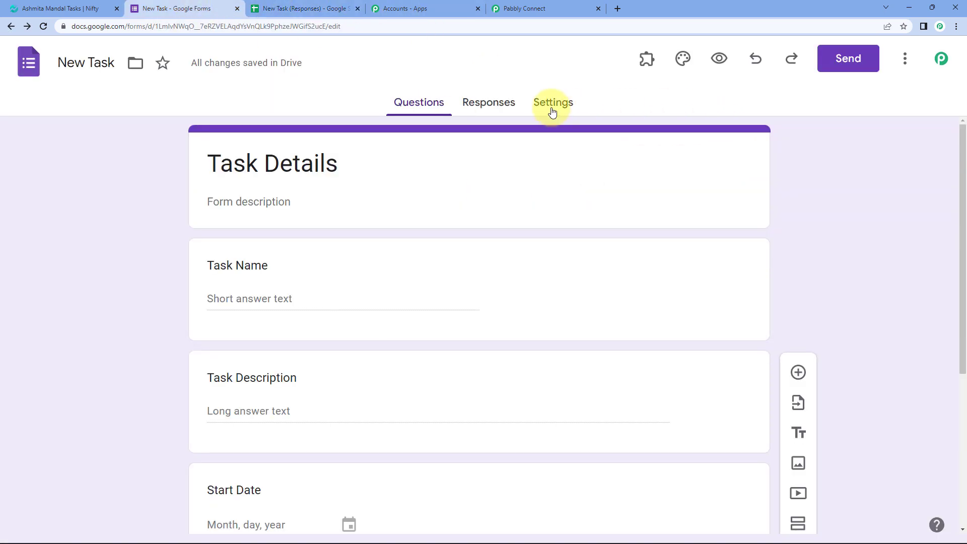
pyautogui.click(849, 70)
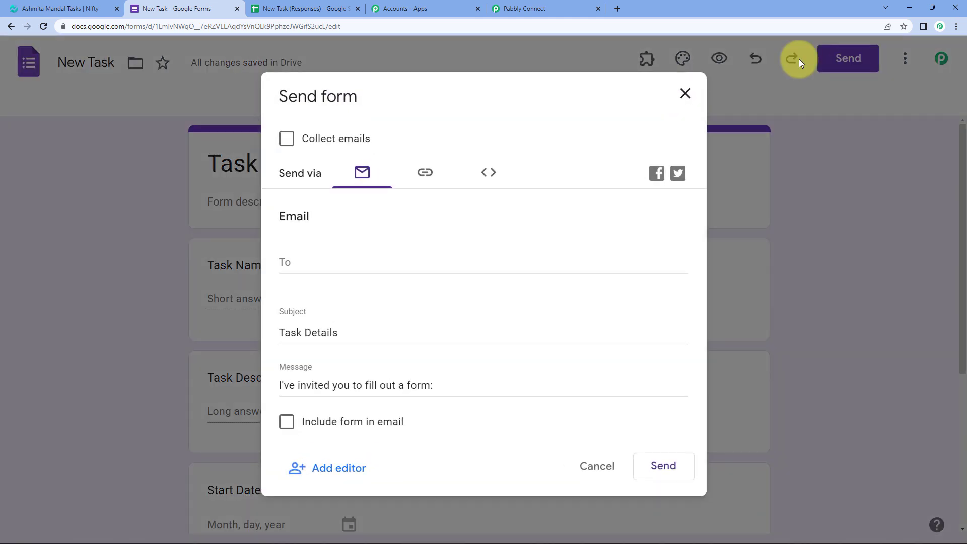
pyautogui.click(426, 180)
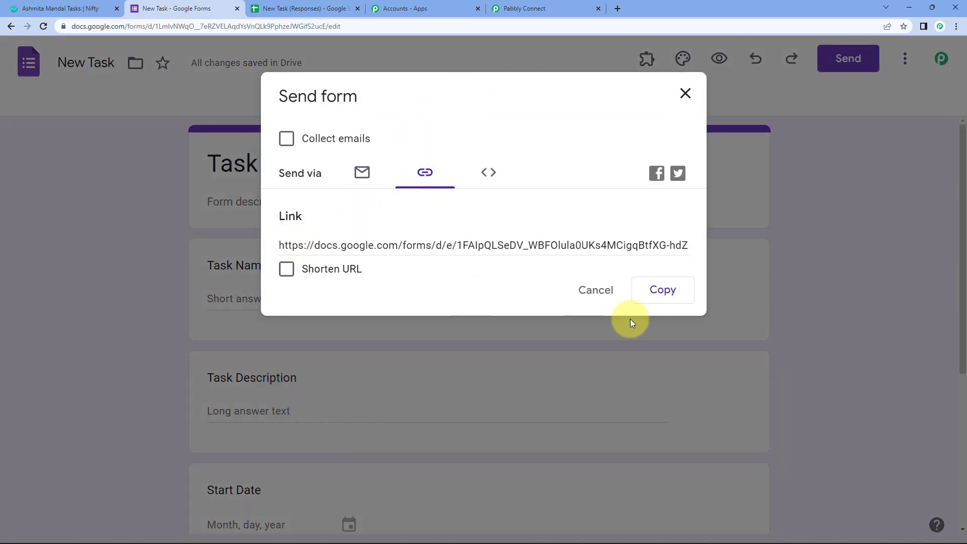
pyautogui.click(666, 289)
pyautogui.click(619, 9)
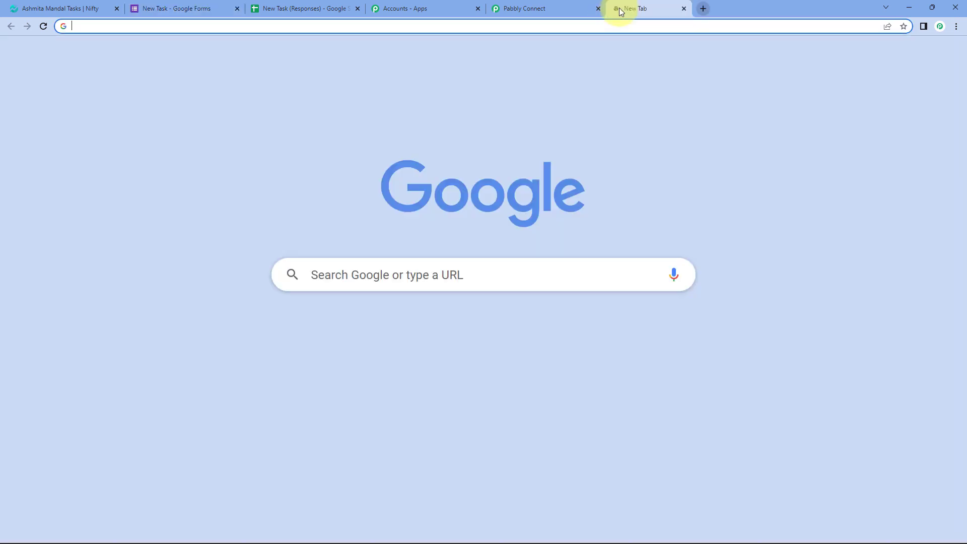
pyautogui.hotkey('ctrl', 'v')
pyautogui.press('Return')
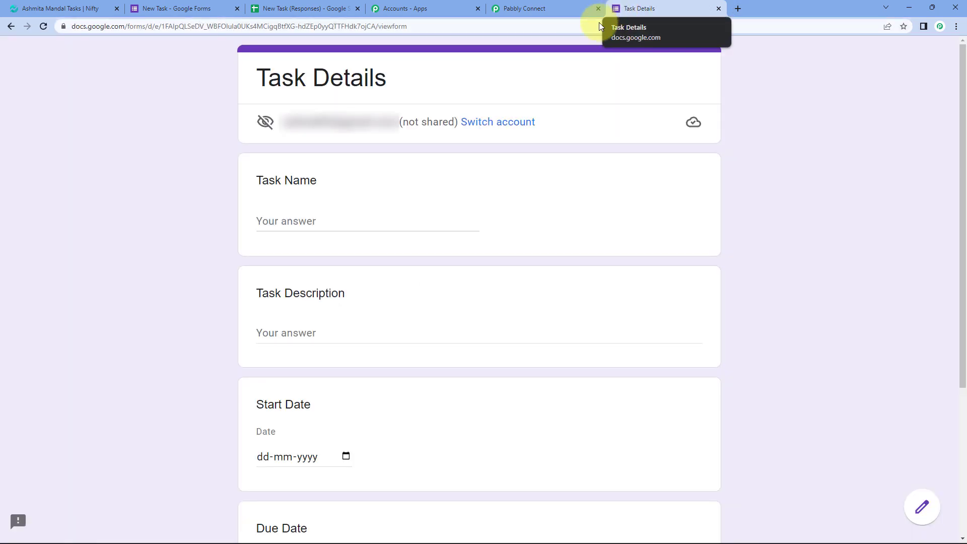
# Step: Fill in the live form with the task name "Dummy Task" and the task description "Dummy description"
pyautogui.click(301, 216)
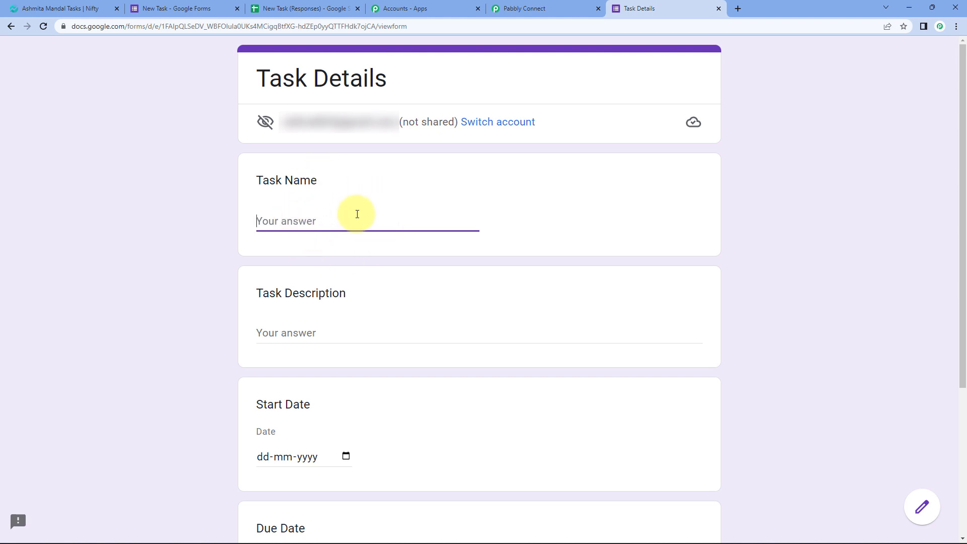
pyautogui.write('Dummy Task')
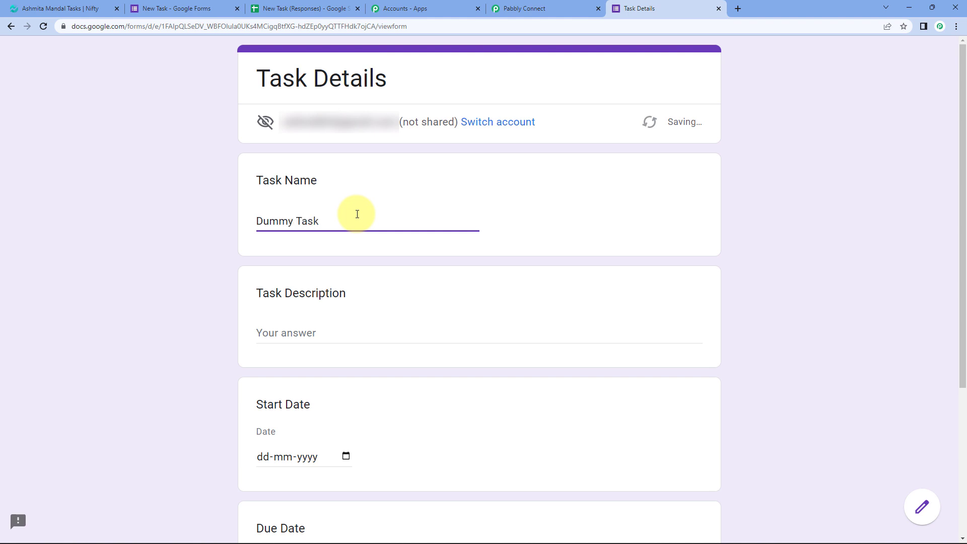
pyautogui.click(212, 224)
pyautogui.scroll(-2, 212, 225)
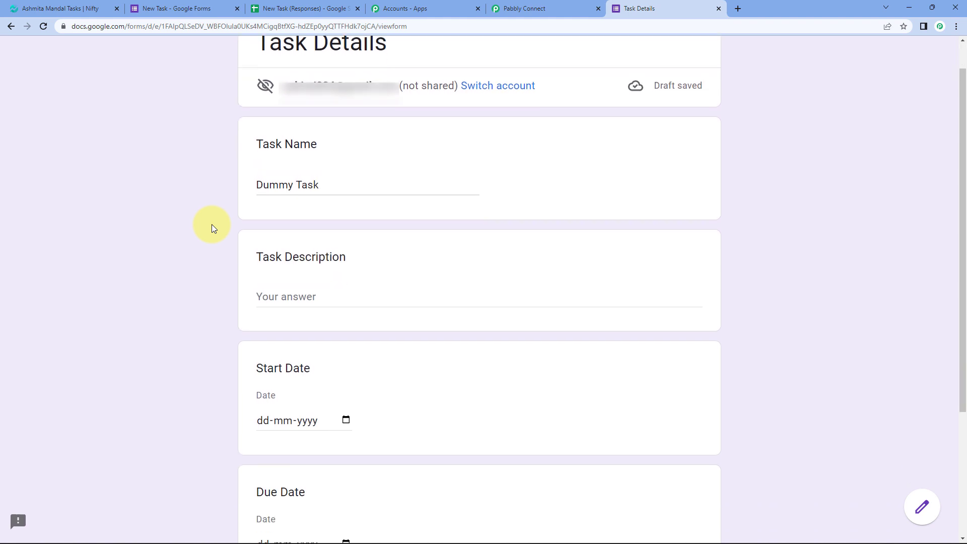
pyautogui.click(303, 229)
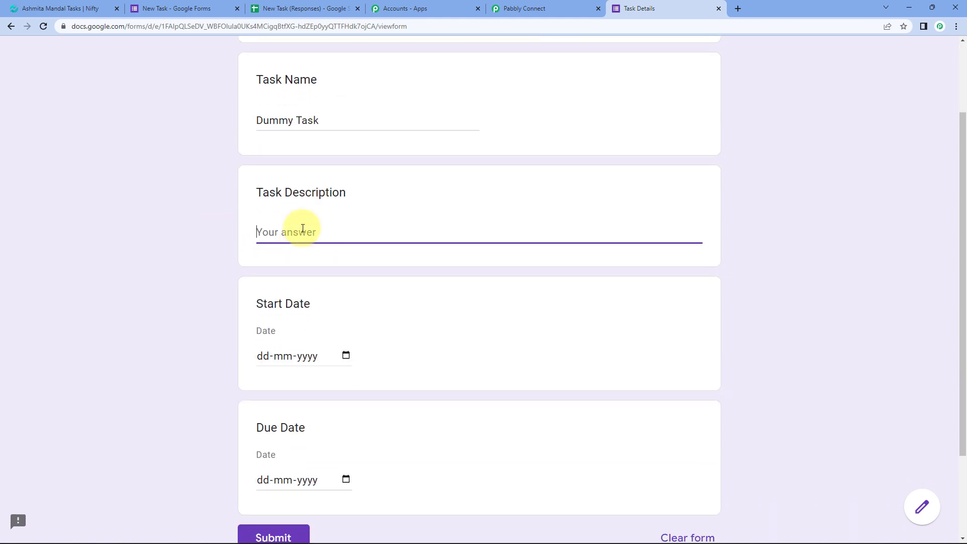
pyautogui.write('Dummy descrip')
pyautogui.write('tion')
# Step: Set the start date to 22-02-2023 and the due date to 28-02-2023, and submit the form
pyautogui.scroll(-2, 200, 304)
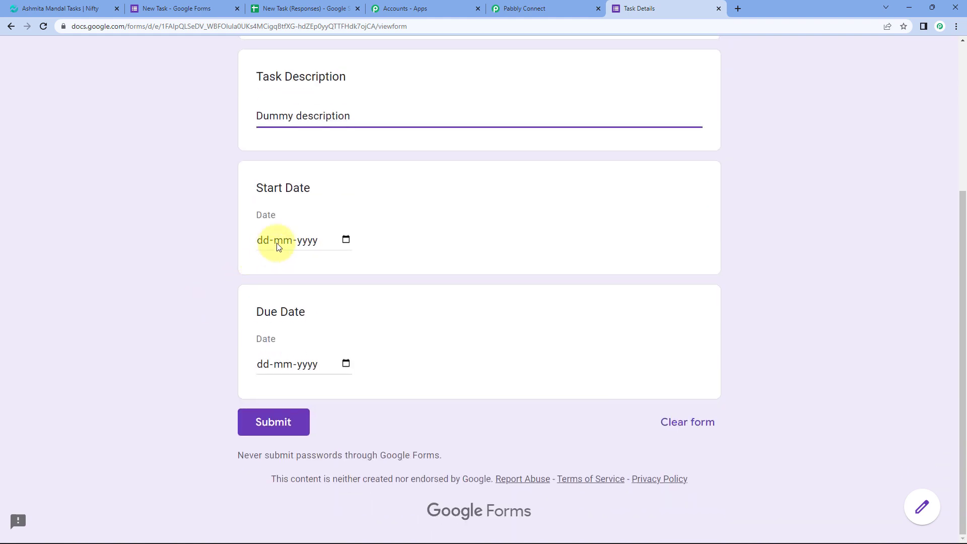
pyautogui.click(276, 243)
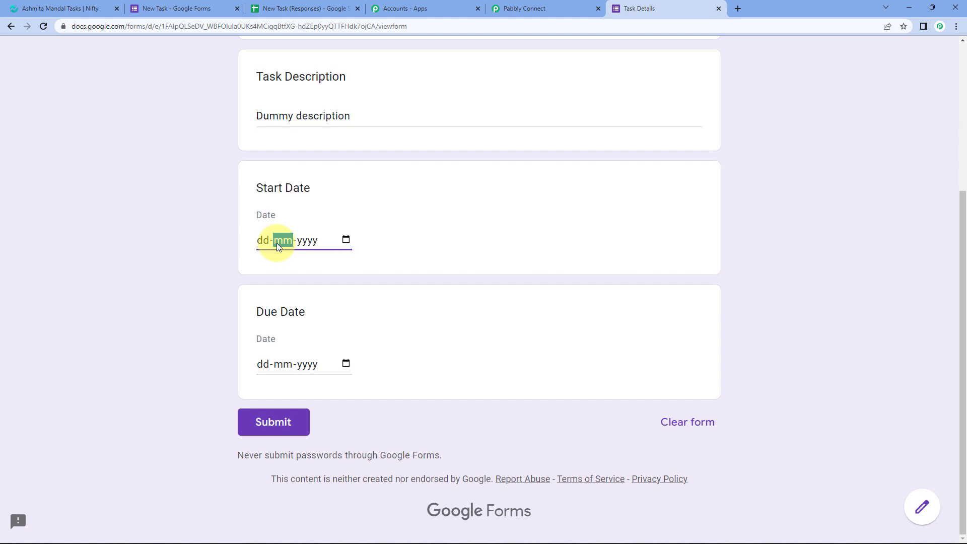
pyautogui.click(346, 240)
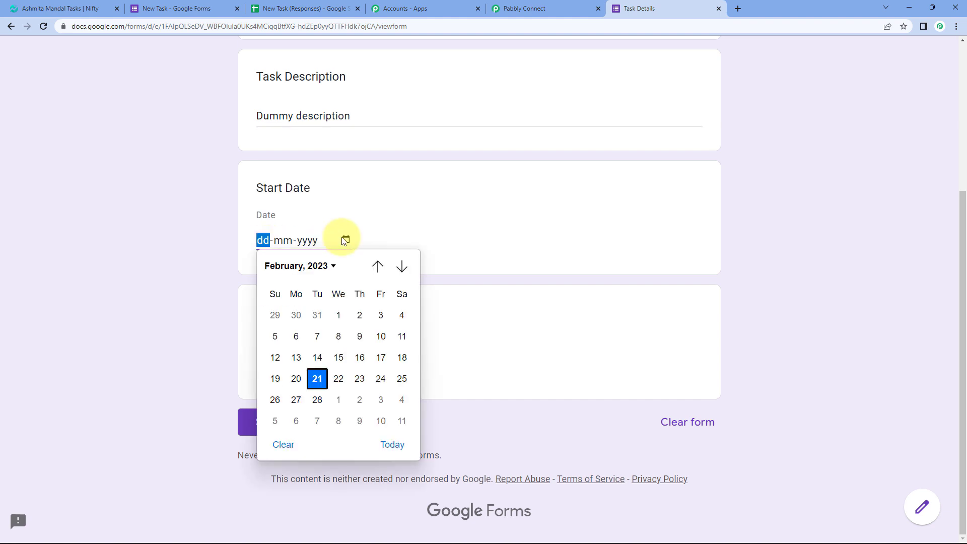
pyautogui.click(338, 379)
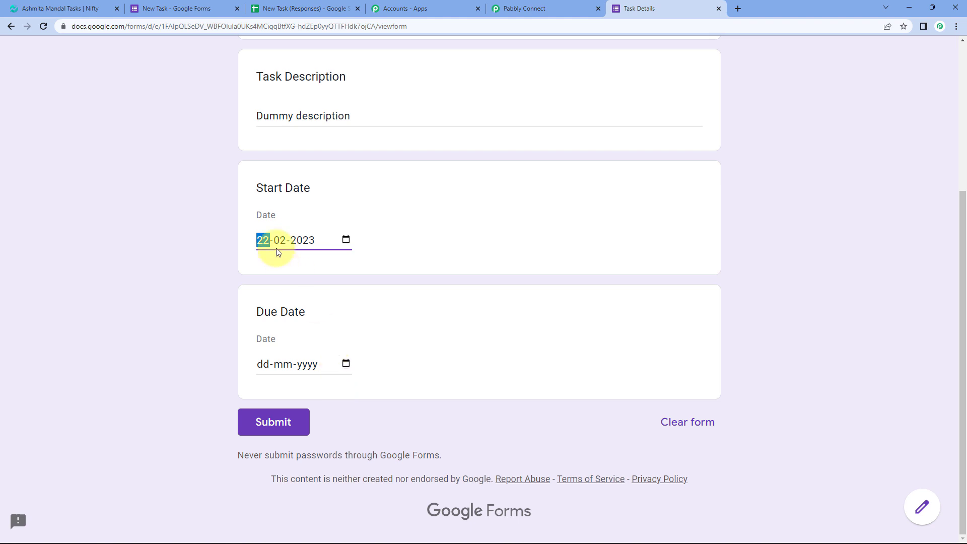
pyautogui.click(303, 371)
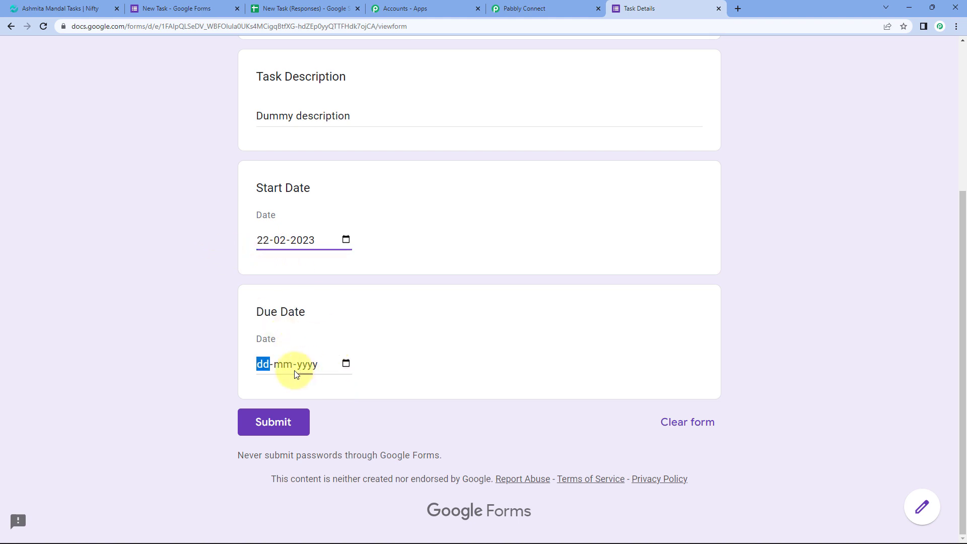
pyautogui.click(342, 368)
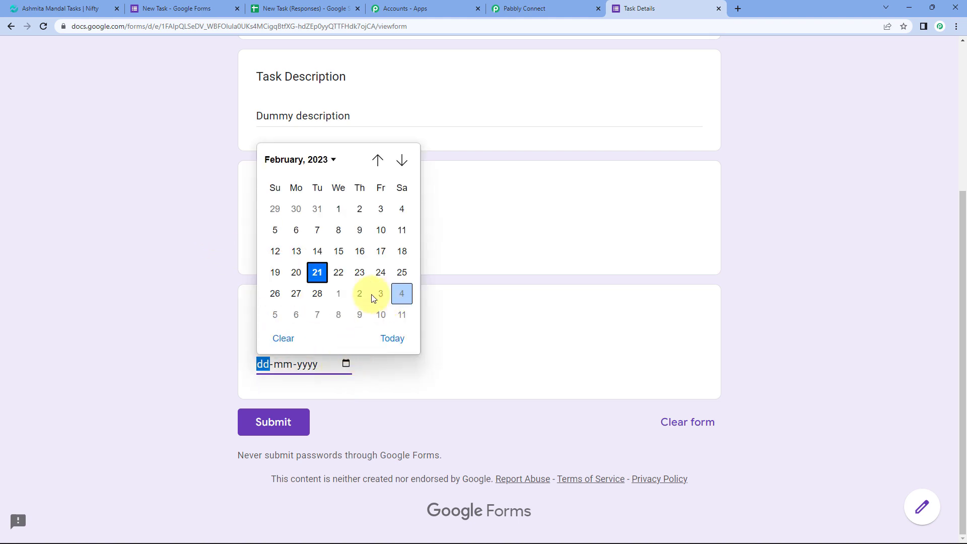
pyautogui.click(320, 299)
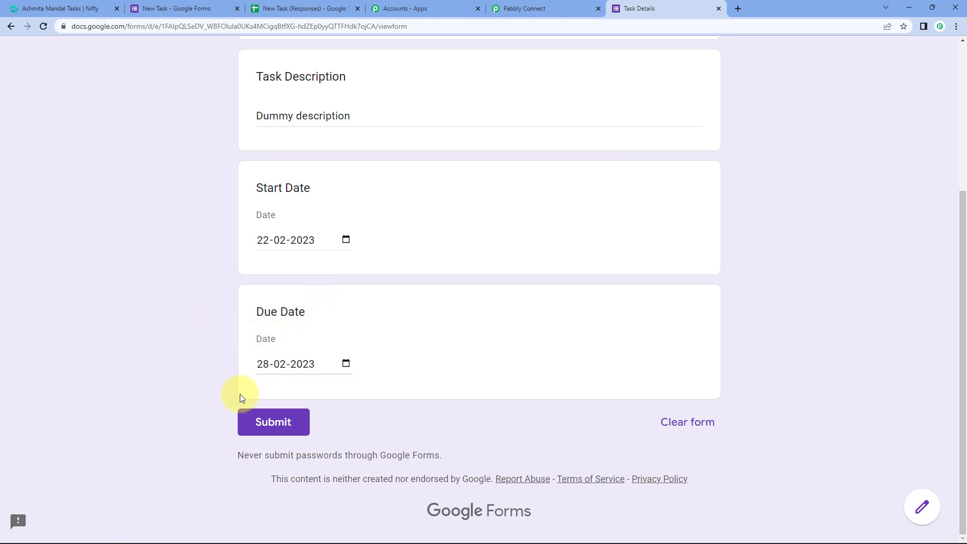
pyautogui.click(271, 422)
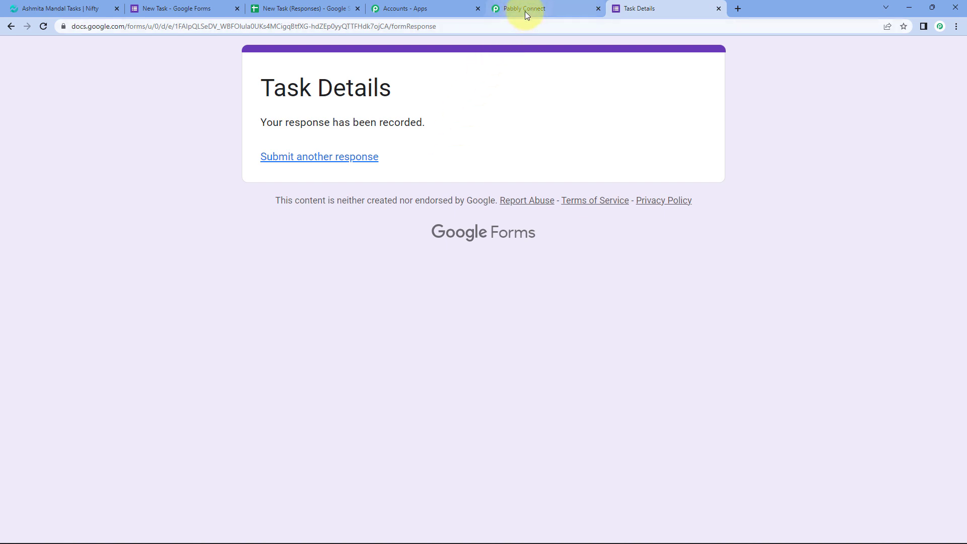
# Step: Switch to Pabbly Connect and check the webhook response status below the Google Forms setup instructions
pyautogui.moveTo(525, 11)
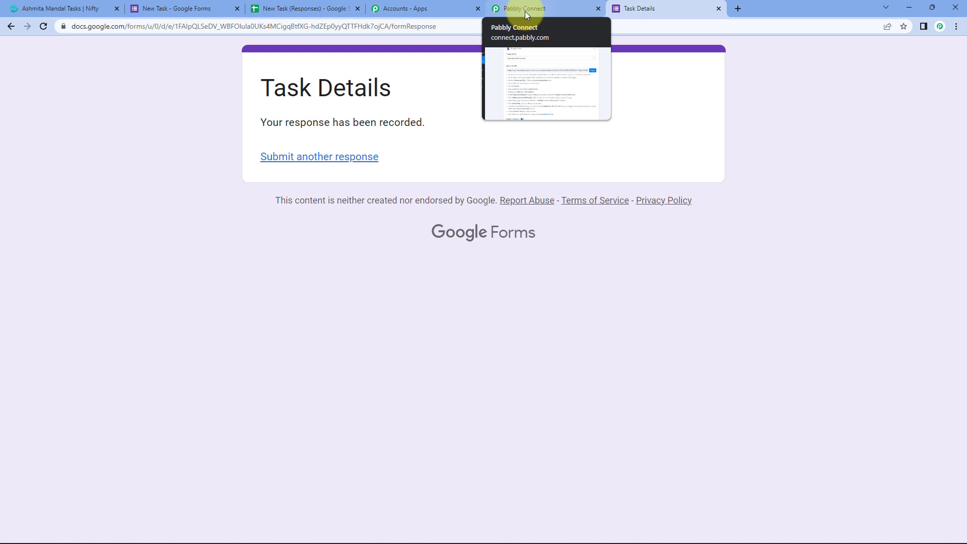
pyautogui.click(525, 11)
pyautogui.scroll(-4, 212, 493)
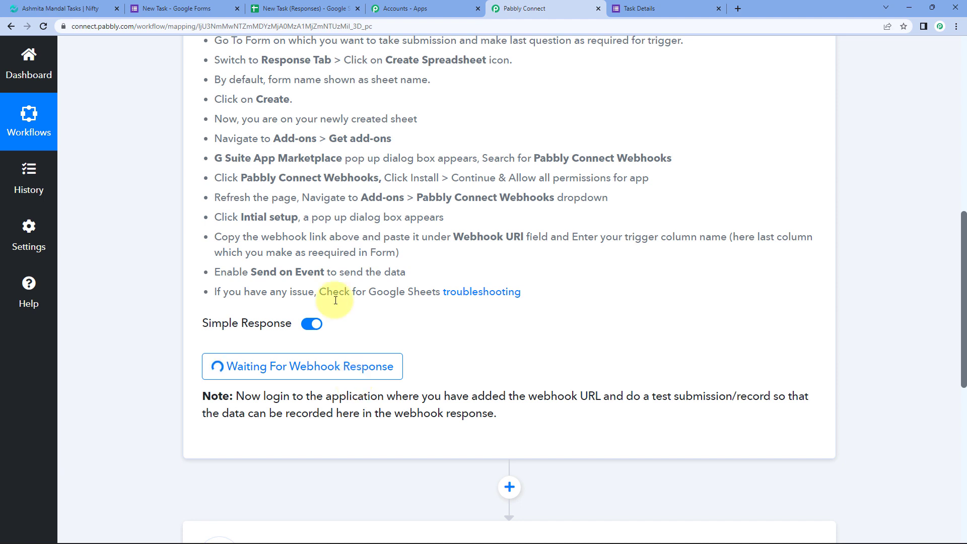
# Step: Review the submitted response's values in row 2 of the New Task (Responses) spreadsheet, from Timestamp to Due Date
pyautogui.click(266, 7)
pyautogui.click(283, 284)
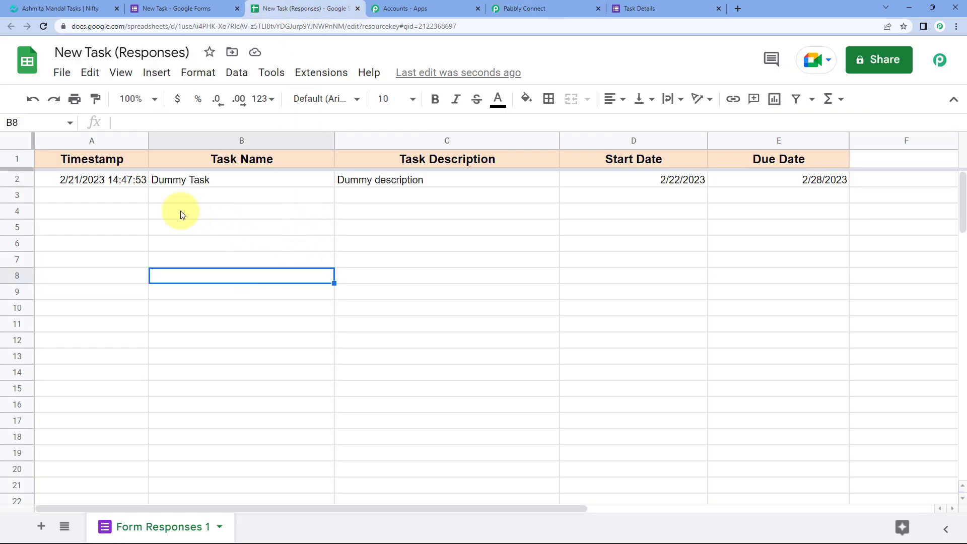
pyautogui.click(99, 185)
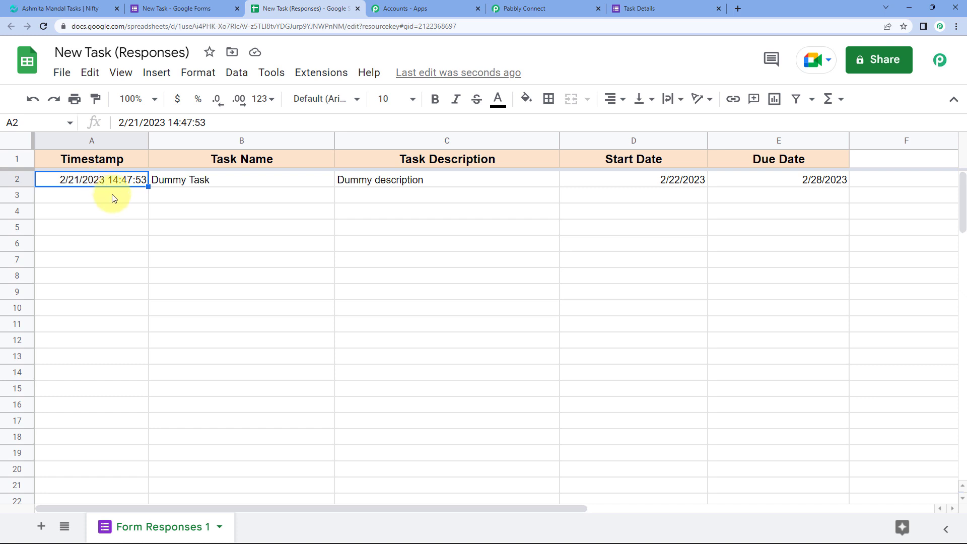
pyautogui.click(231, 180)
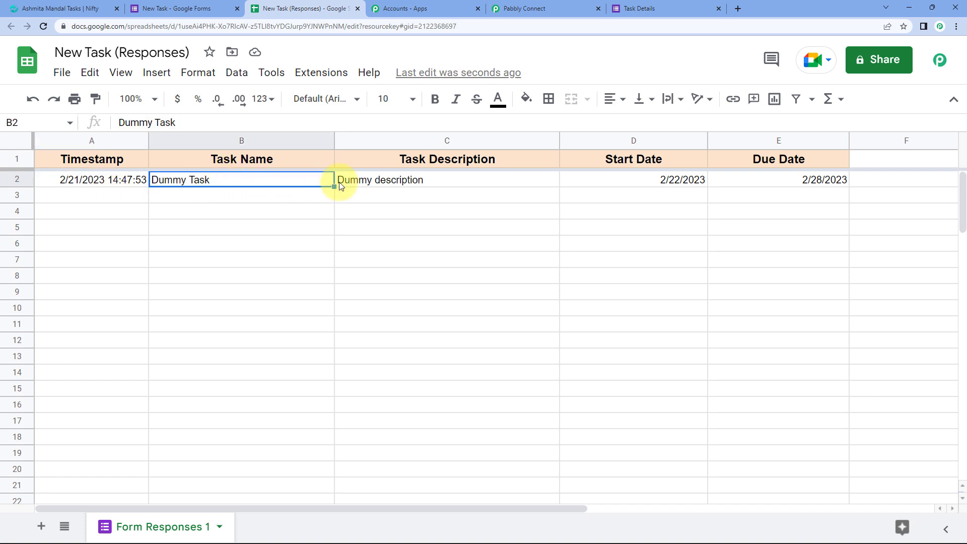
pyautogui.click(400, 183)
pyautogui.click(623, 185)
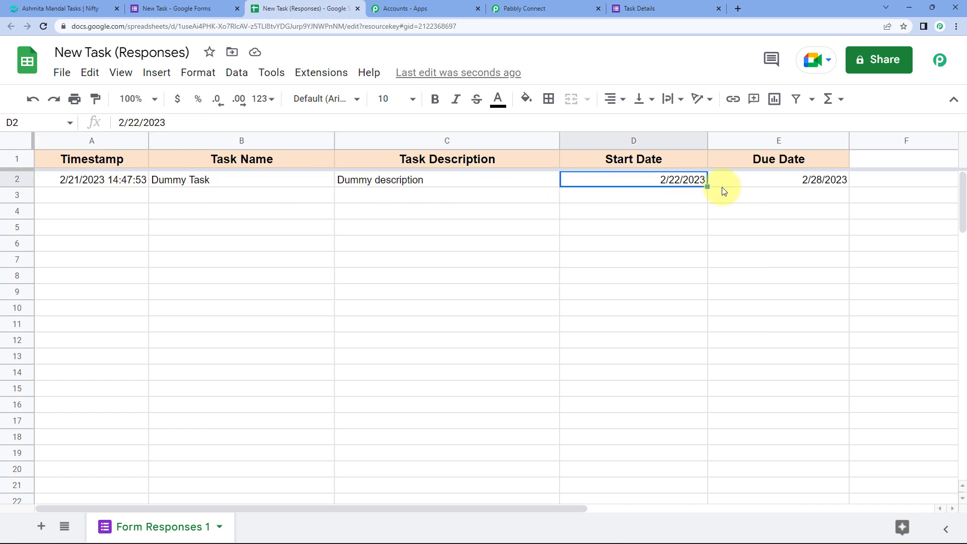
pyautogui.click(766, 182)
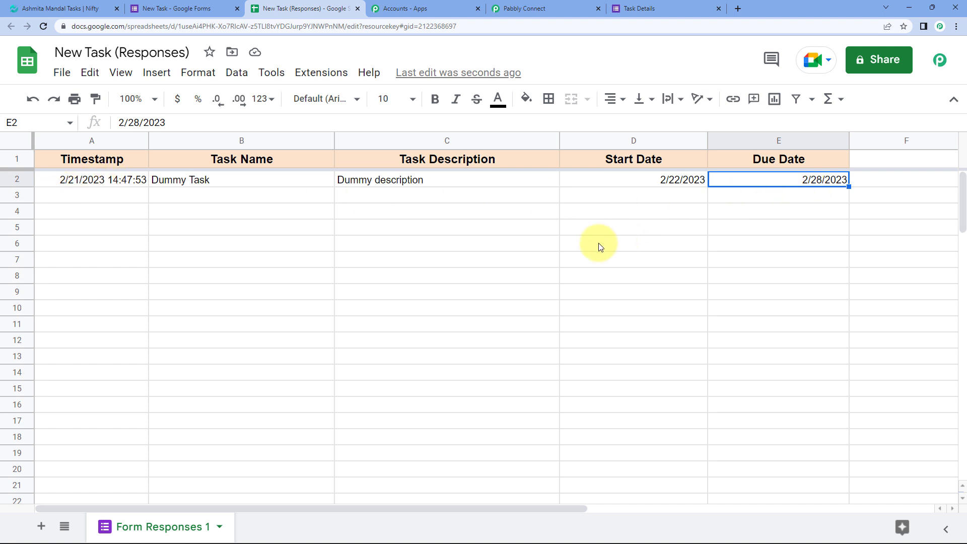
# Step: Find the Pabbly Connect Webhooks add-on in the Google Workspace Marketplace, check its installation status, and close the marketplace
pyautogui.click(320, 80)
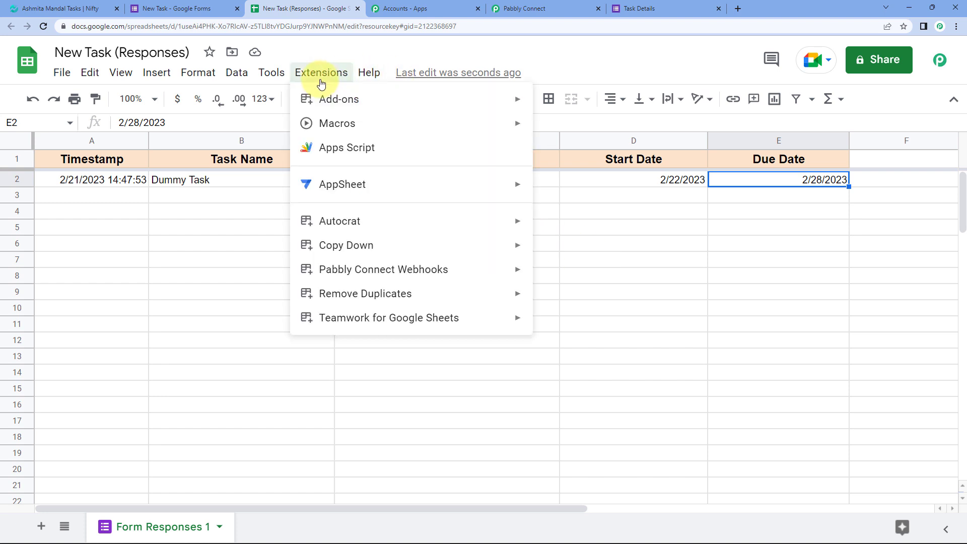
pyautogui.moveTo(346, 103)
pyautogui.click(655, 105)
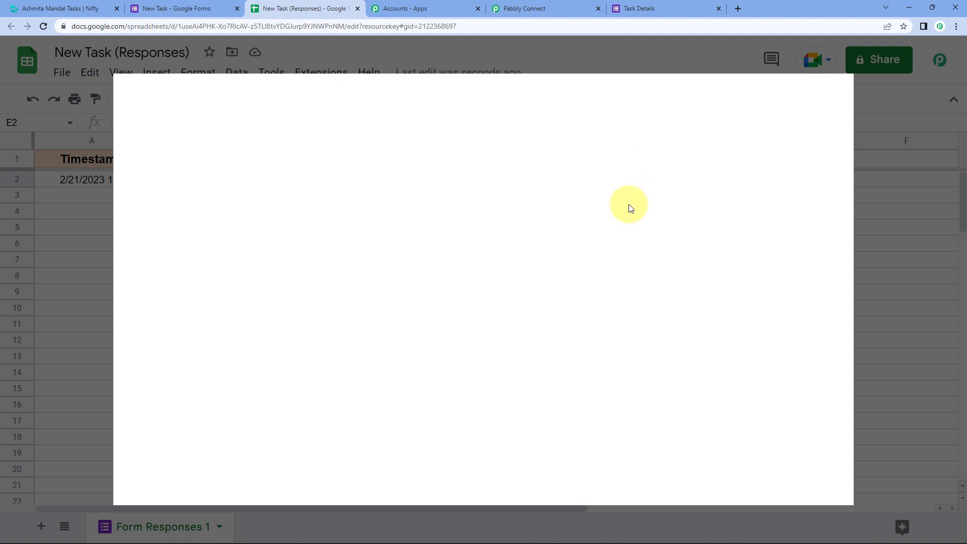
pyautogui.click(527, 100)
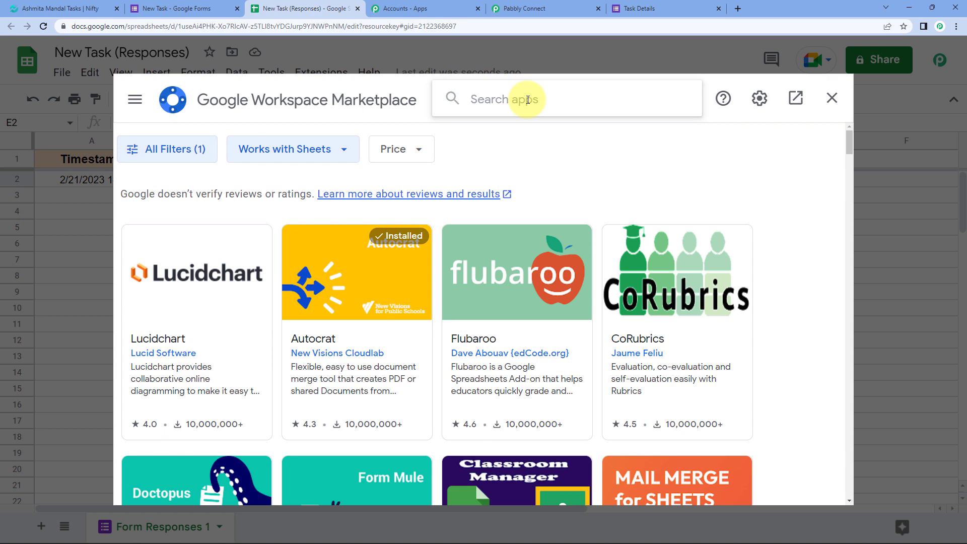
pyautogui.write('pabb')
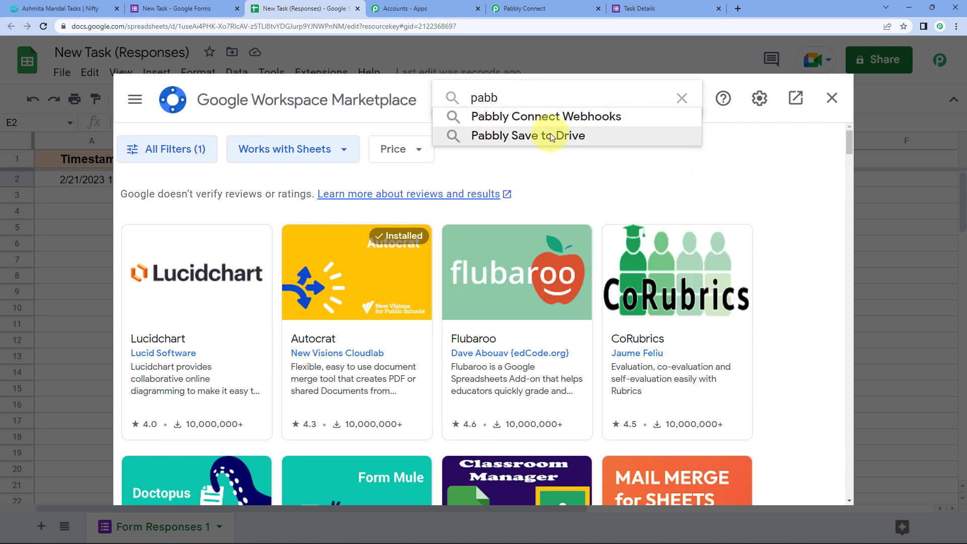
pyautogui.click(561, 118)
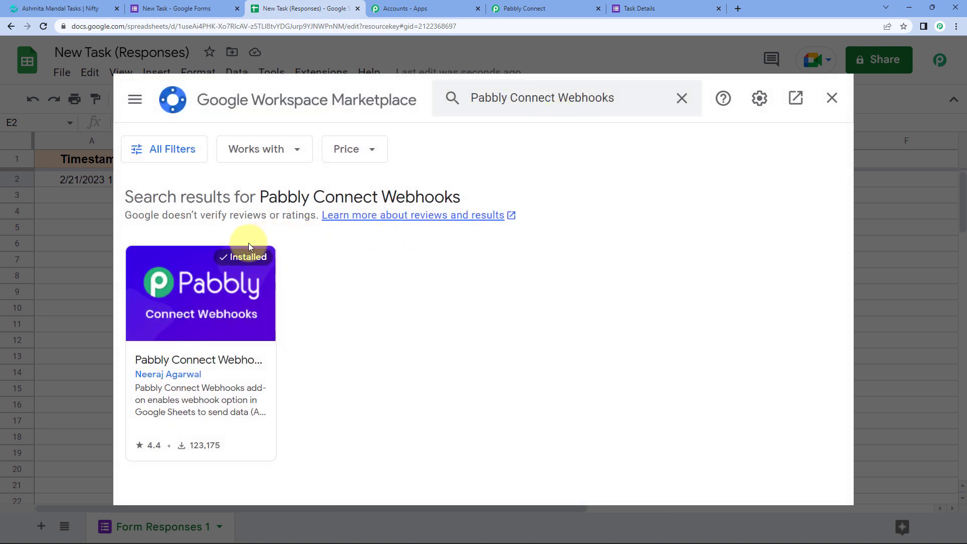
pyautogui.doubleClick(248, 258)
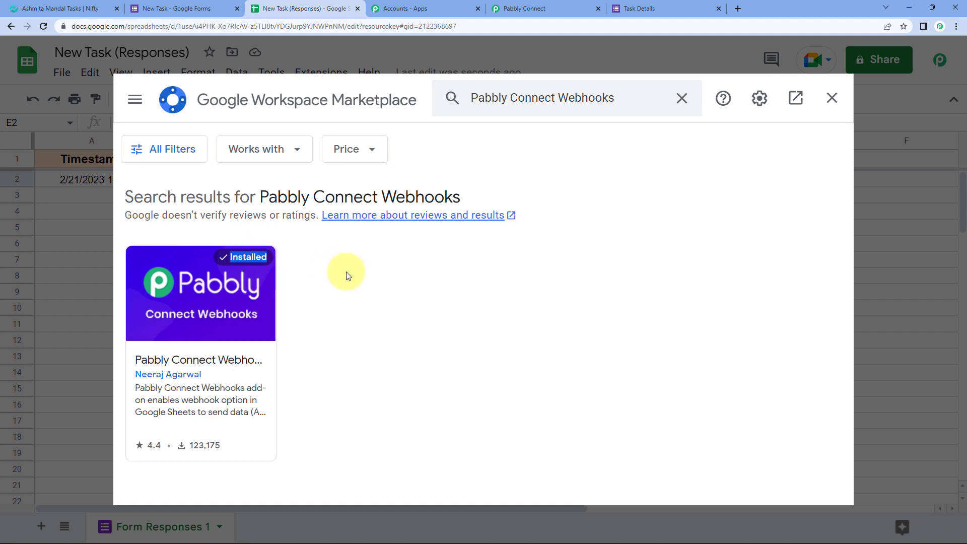
pyautogui.click(832, 99)
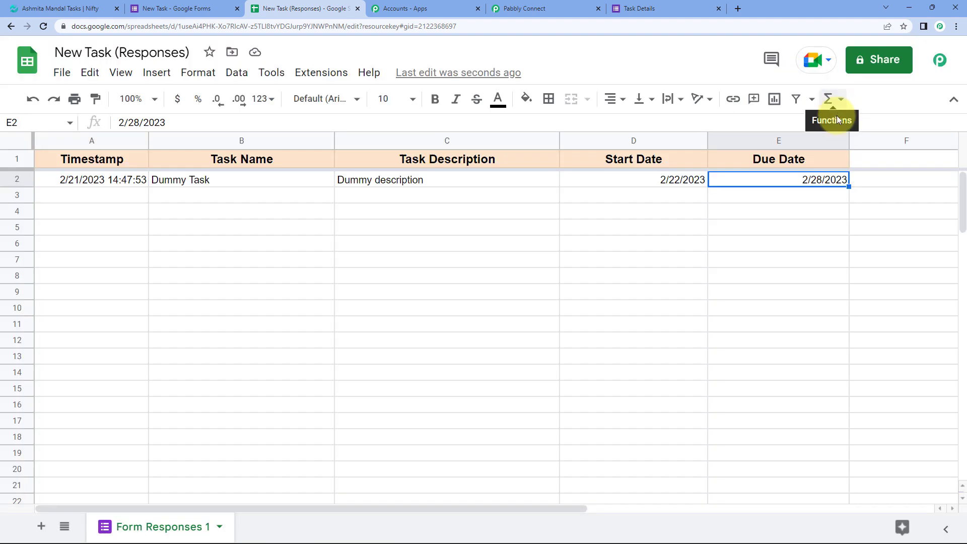
# Step: Reload the responses spreadsheet and open the Initial Setup of the Pabbly Connect Webhooks add-on
pyautogui.click(44, 27)
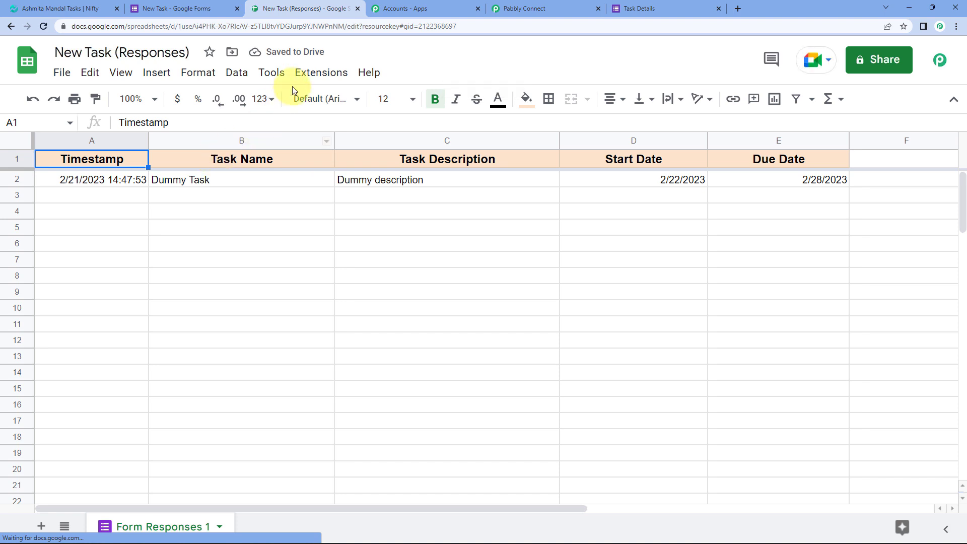
pyautogui.click(306, 74)
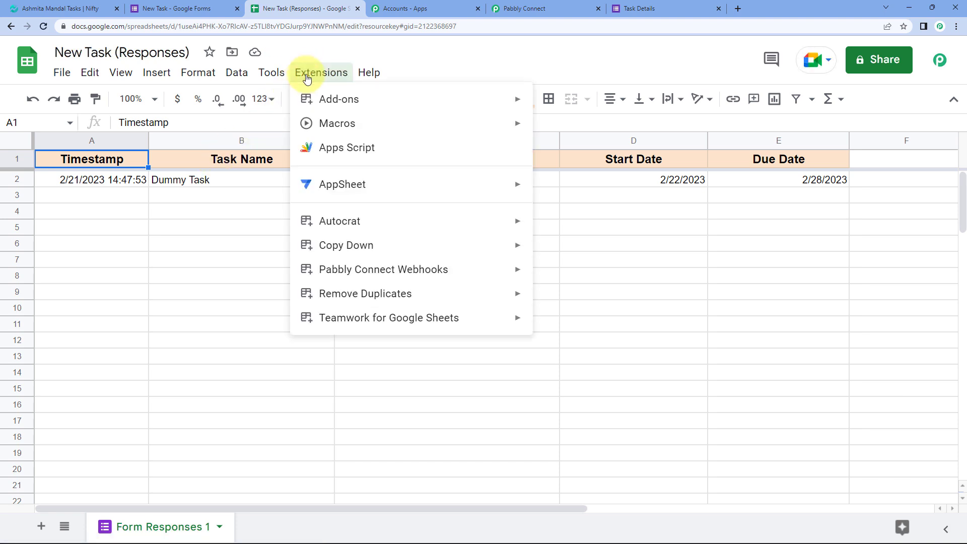
pyautogui.moveTo(360, 271)
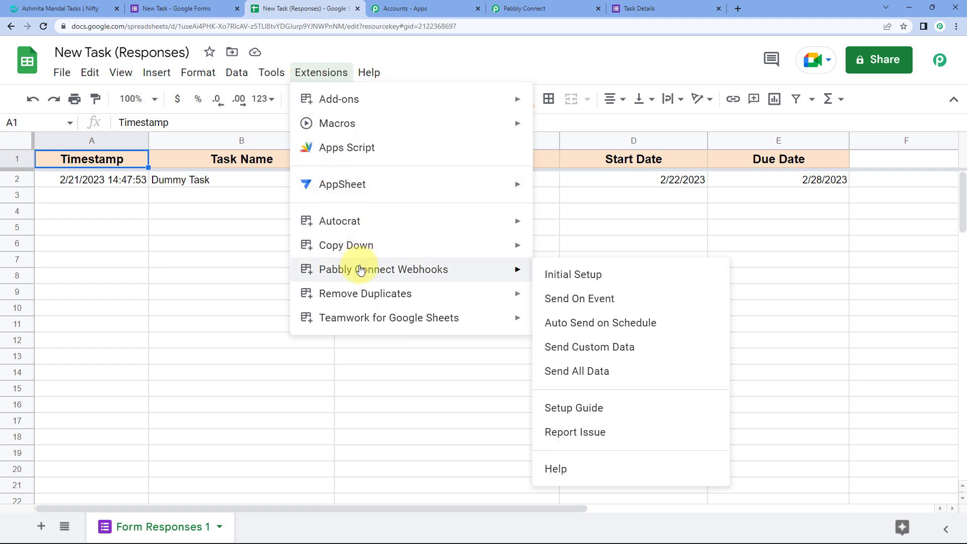
pyautogui.click(560, 275)
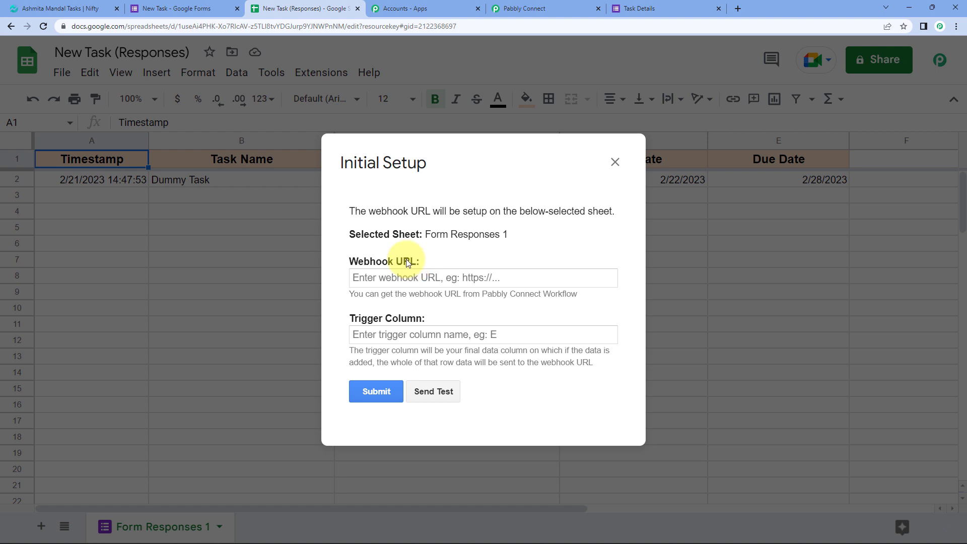
# Step: Copy the webhook URL from the Google Forms trigger in Pabbly Connect into the spreadsheet add-on's Webhook URL field
pyautogui.click(524, 9)
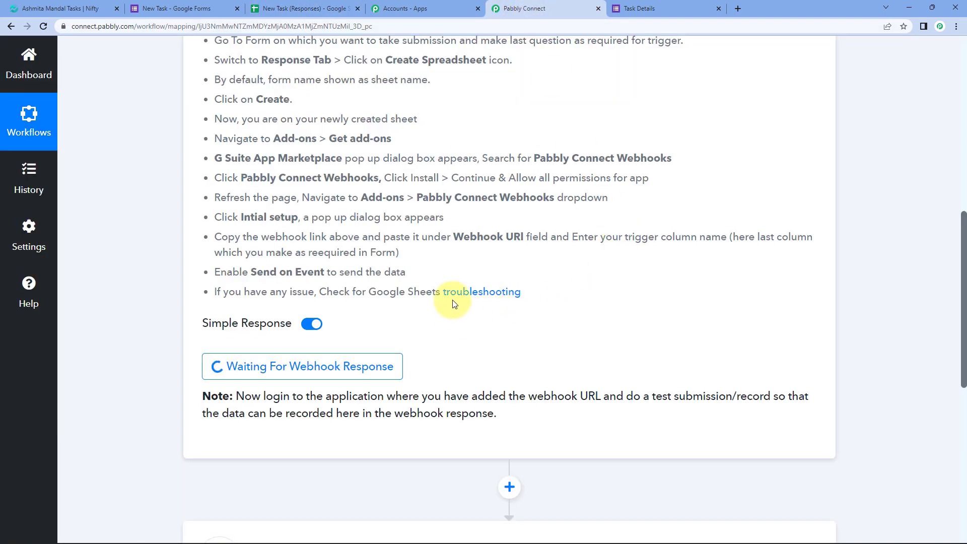
pyautogui.scroll(3, 504, 252)
pyautogui.scroll(1, 739, 214)
pyautogui.click(792, 194)
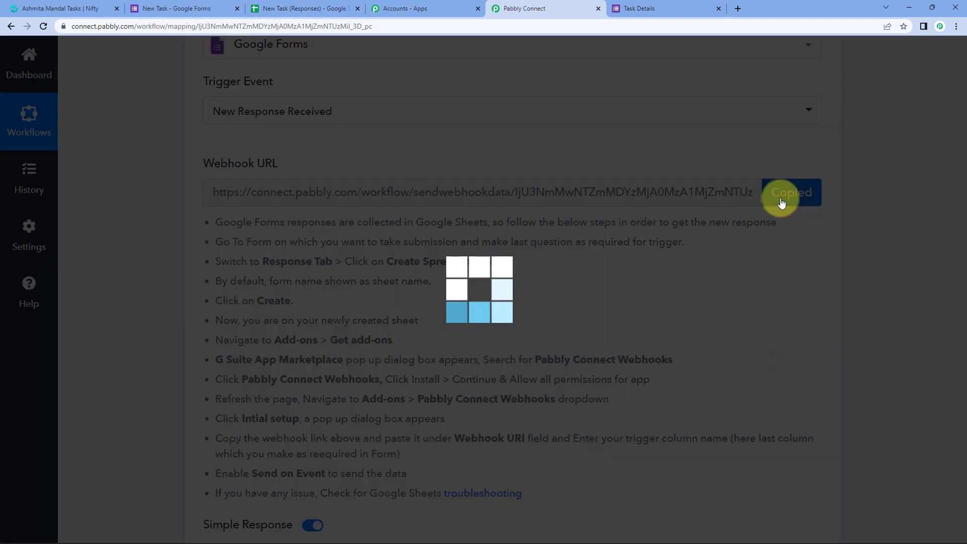
pyautogui.click(295, 10)
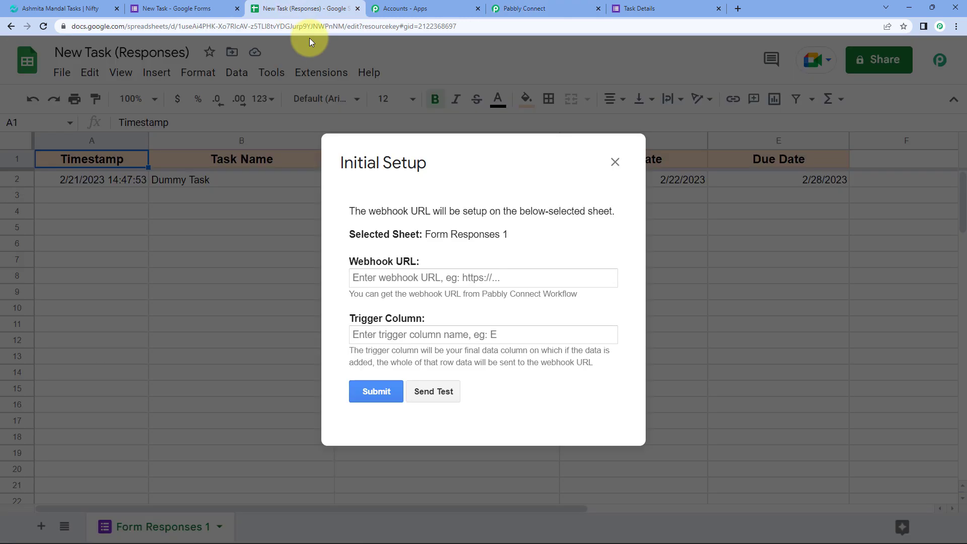
pyautogui.click(384, 278)
pyautogui.hotkey('ctrl', 'v')
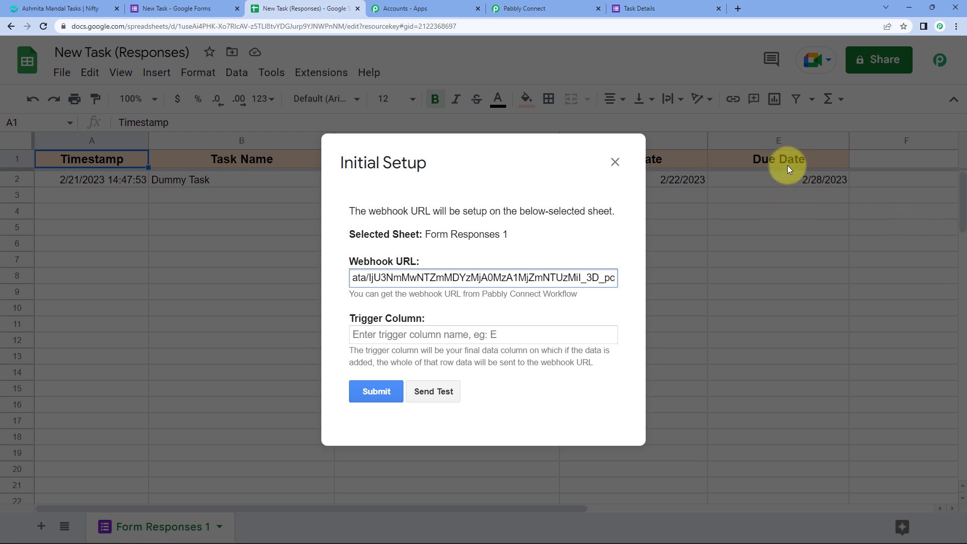
# Step: Set the trigger column to E, check that Pabbly Connect is waiting for a response, and send a test from the spreadsheet
pyautogui.click(461, 335)
pyautogui.write('E')
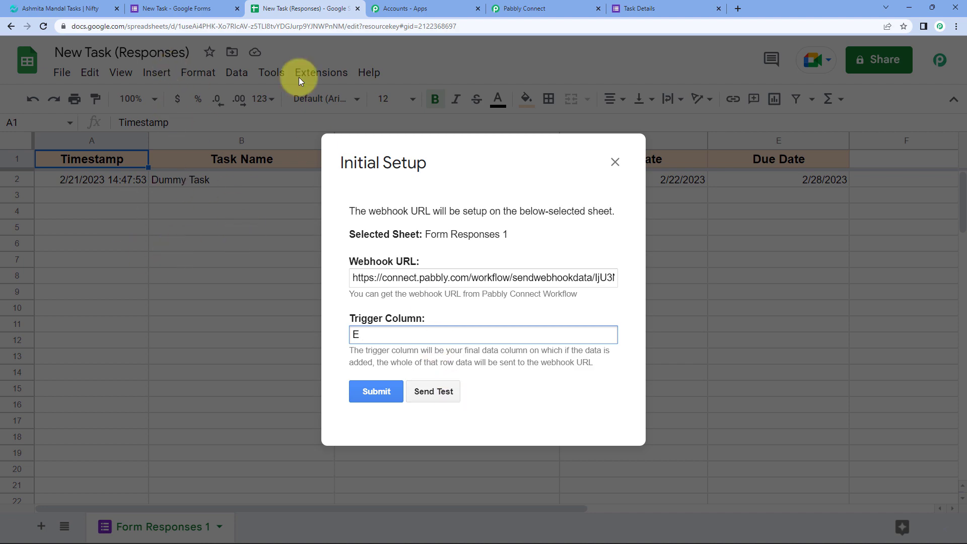
pyautogui.click(534, 9)
pyautogui.scroll(-5, 453, 227)
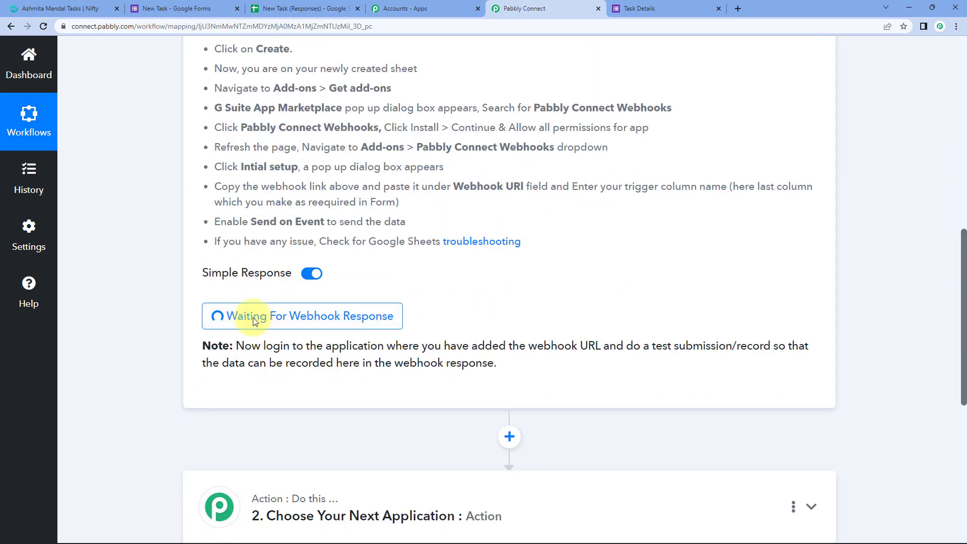
pyautogui.click(303, 8)
pyautogui.click(432, 395)
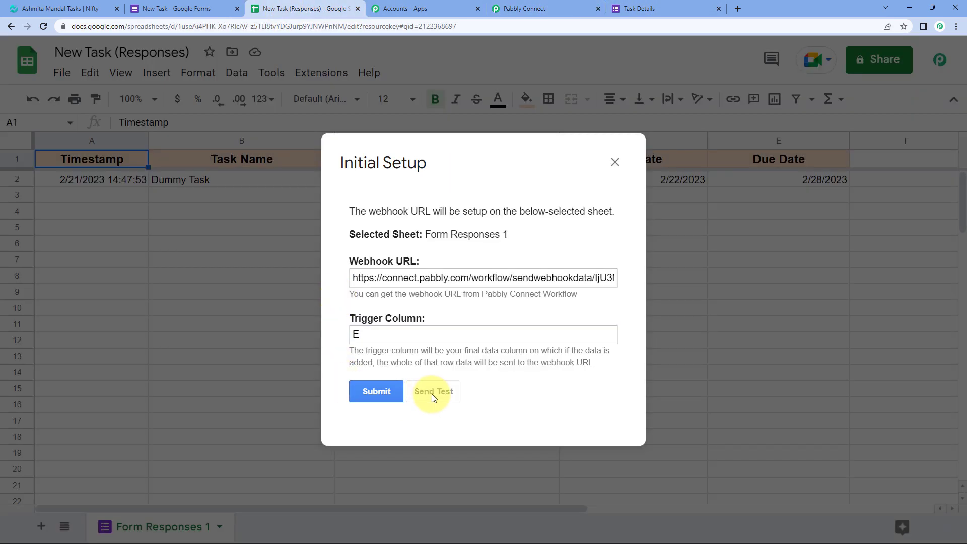
# Step: Review the captured webhook response in Pabbly Connect, including the task name, task description, start date and due date
pyautogui.click(517, 8)
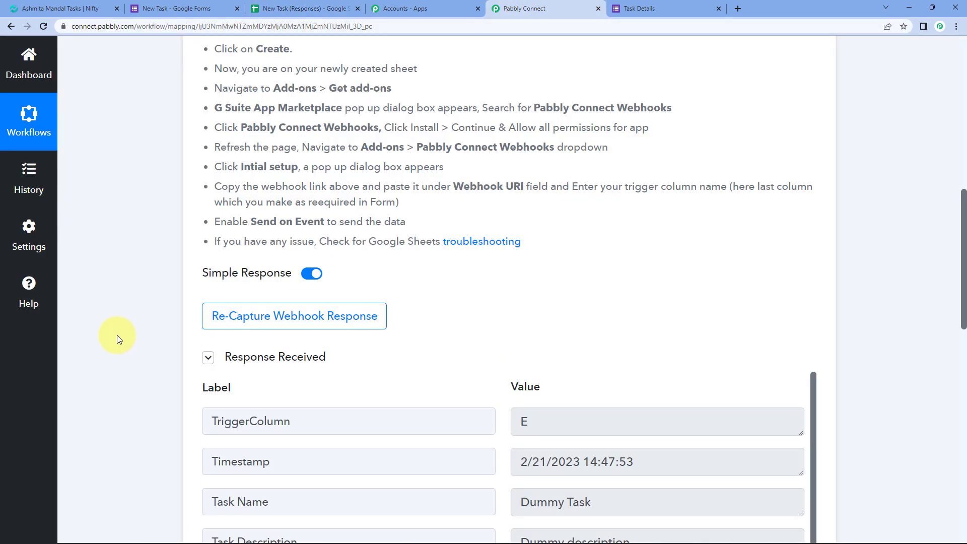
pyautogui.scroll(-6, 140, 310)
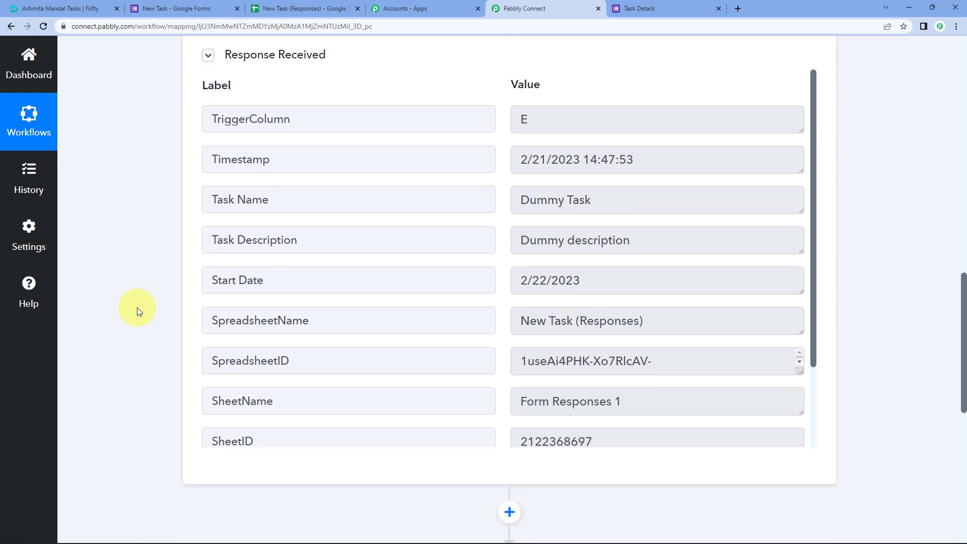
pyautogui.tripleClick(529, 199)
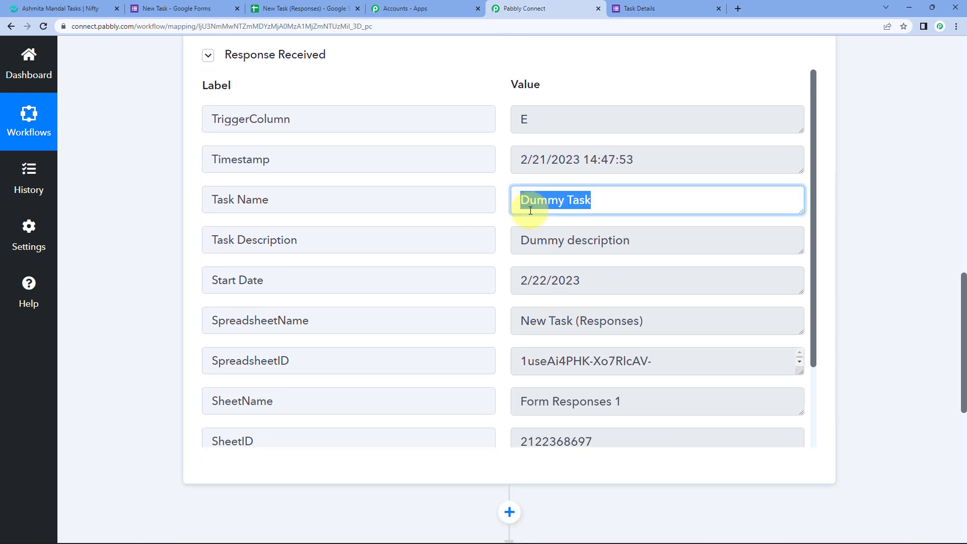
pyautogui.click(530, 243)
pyautogui.tripleClick(530, 243)
pyautogui.tripleClick(538, 280)
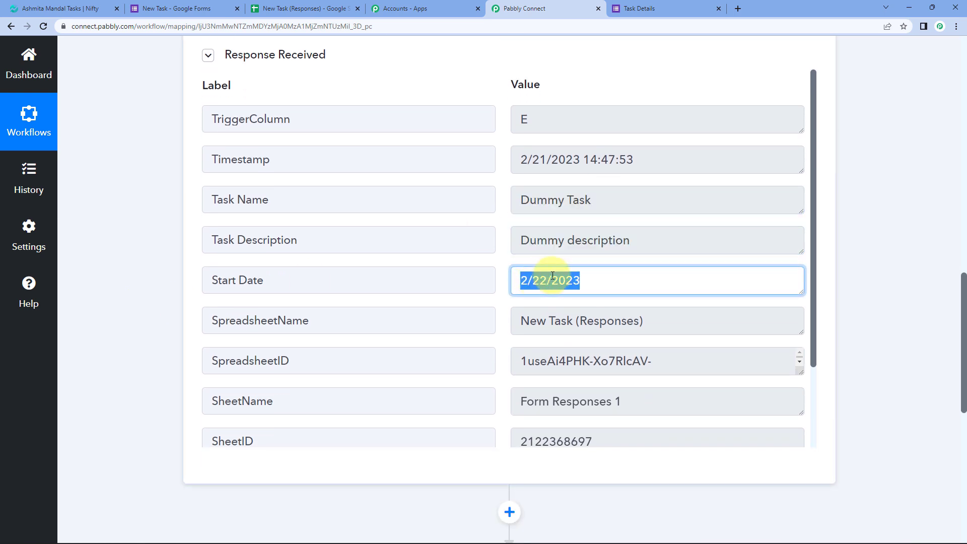
pyautogui.scroll(-2, 553, 276)
pyautogui.scroll(2, 553, 275)
pyautogui.scroll(-2, 555, 274)
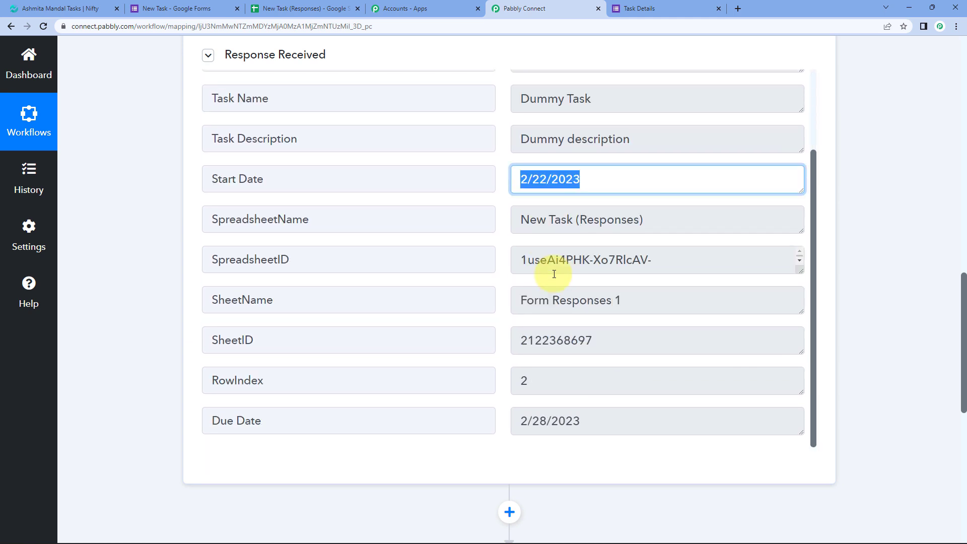
pyautogui.scroll(2, 554, 274)
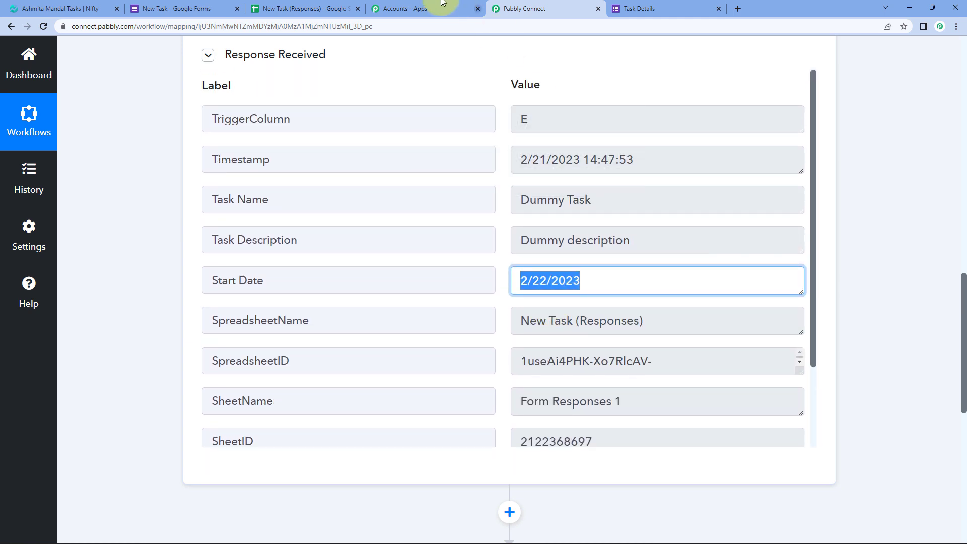
# Step: Return to the responses spreadsheet, submit the webhook's Initial Setup and close the dialog
pyautogui.click(337, 6)
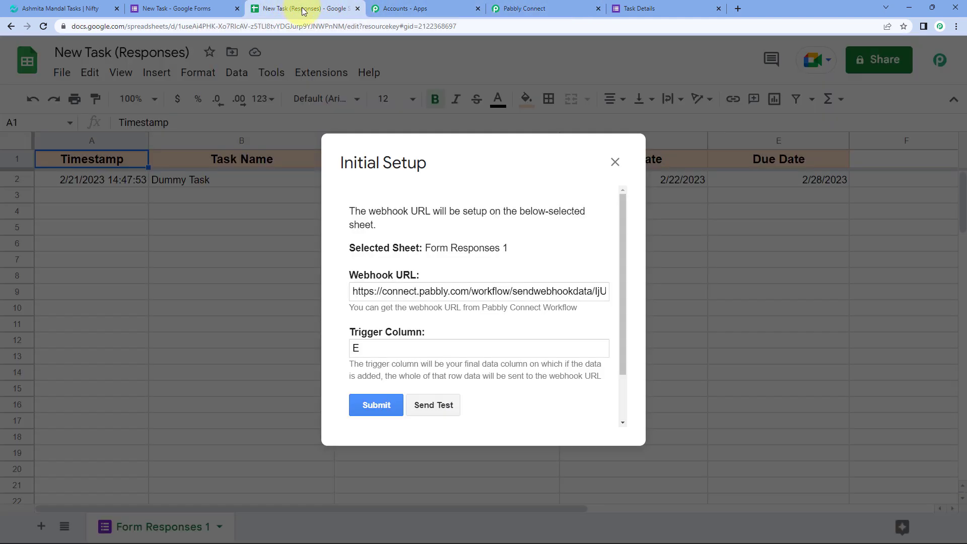
pyautogui.click(386, 408)
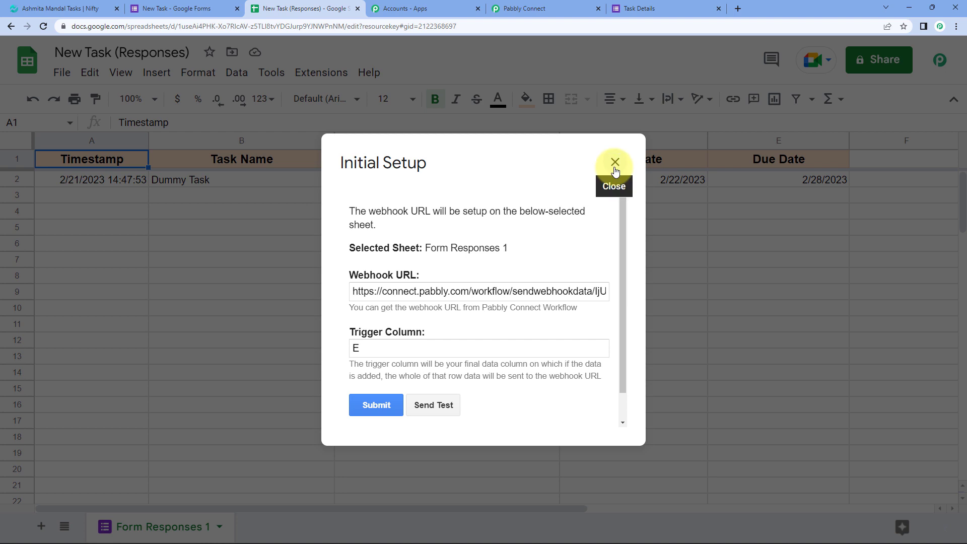
pyautogui.scroll(-1, 566, 197)
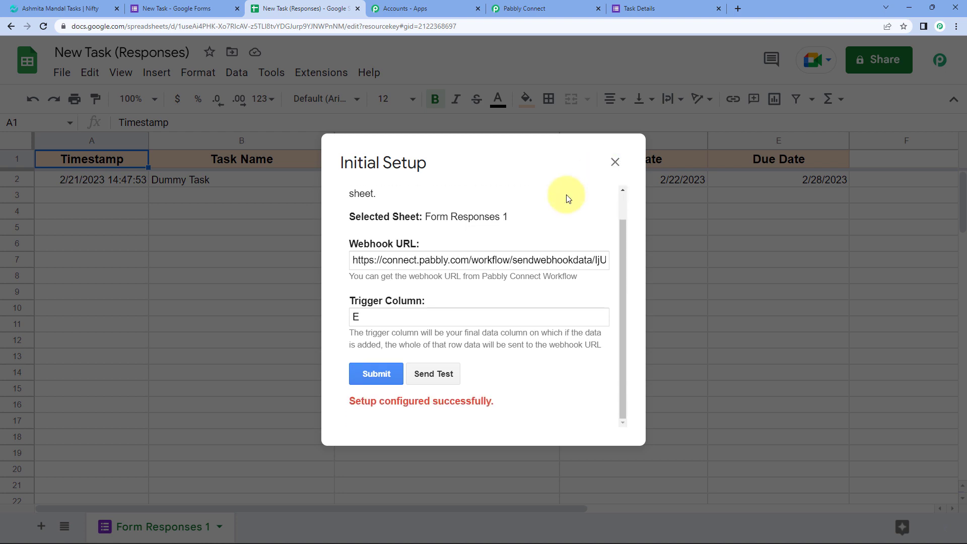
pyautogui.click(615, 163)
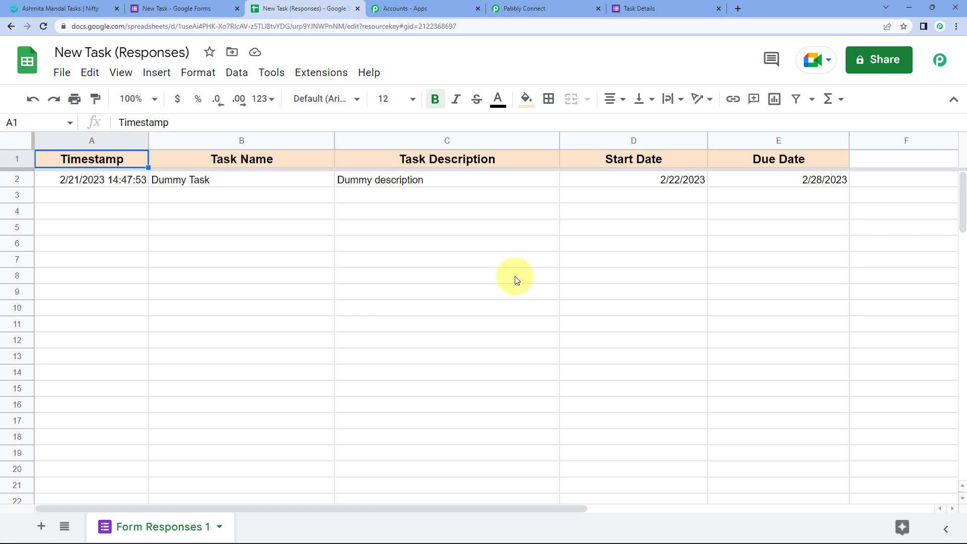
# Step: Turn on Send On Event for Pabbly Connect Webhooks in the responses spreadsheet and check that the option is enabled
pyautogui.click(529, 8)
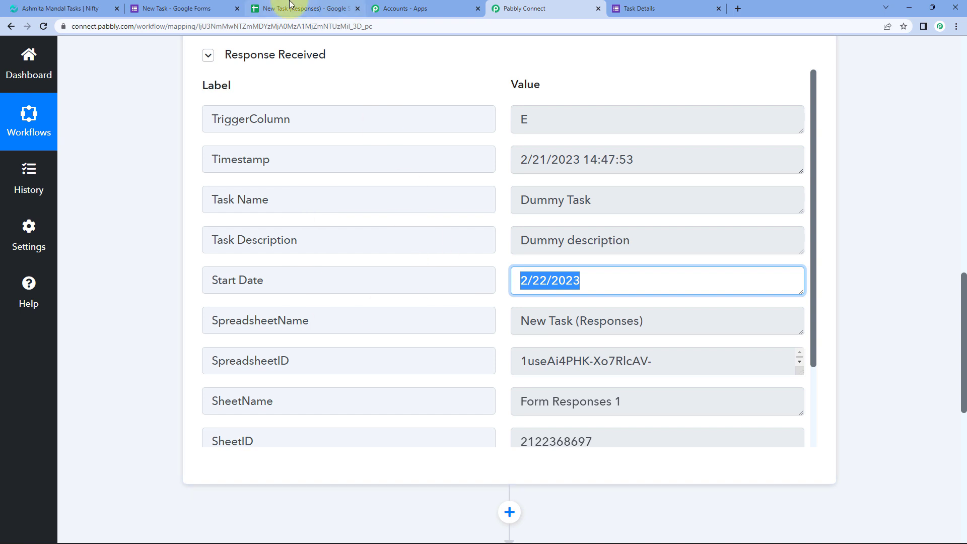
pyautogui.click(317, 9)
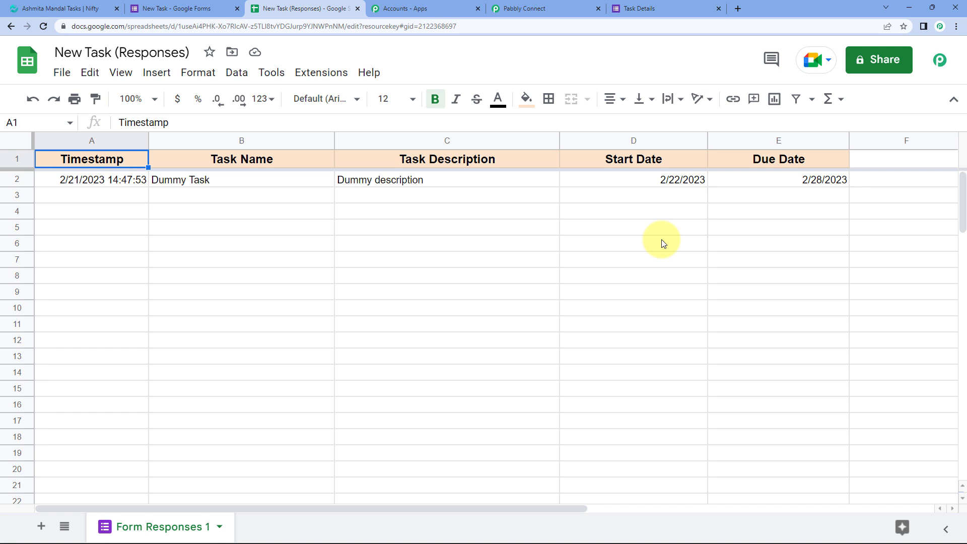
pyautogui.click(337, 80)
pyautogui.moveTo(373, 270)
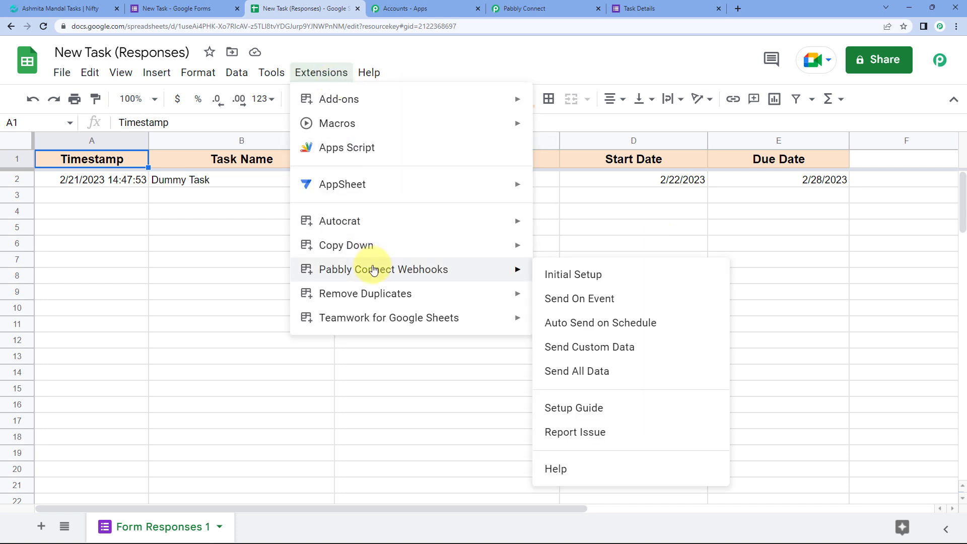
pyautogui.click(582, 306)
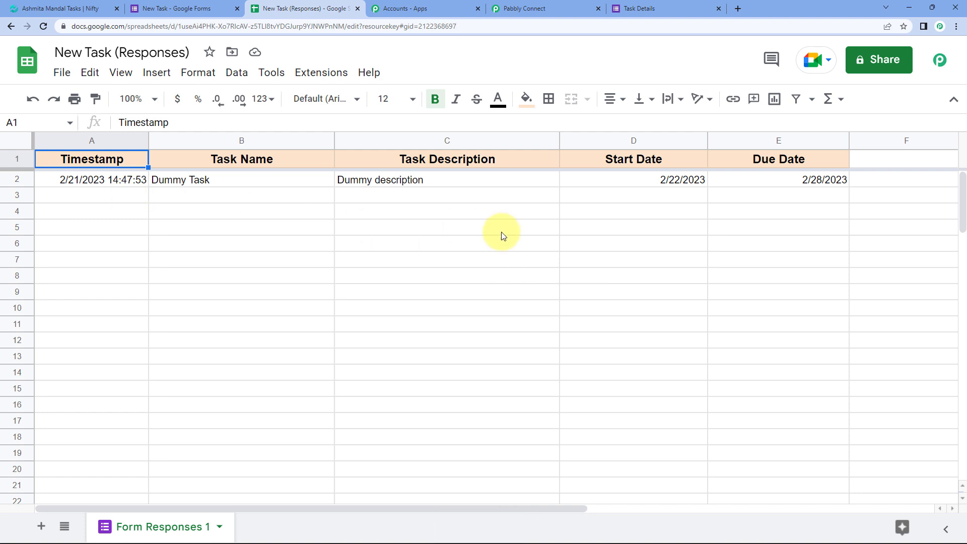
pyautogui.click(321, 73)
pyautogui.moveTo(418, 274)
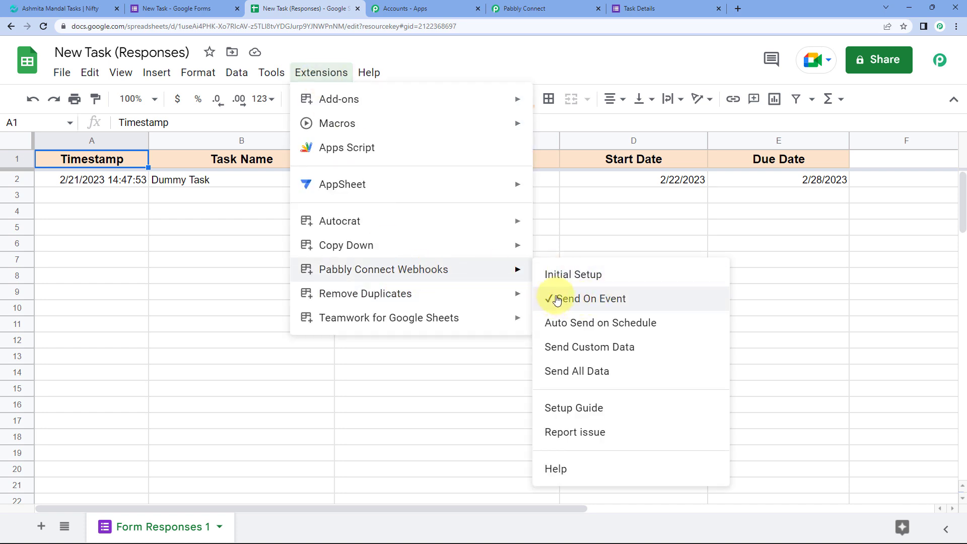
pyautogui.click(564, 214)
# Step: Switch to Pabbly Connect, look at the New Task form in Google Forms, and return to the Pabbly Connect workflow
pyautogui.click(535, 7)
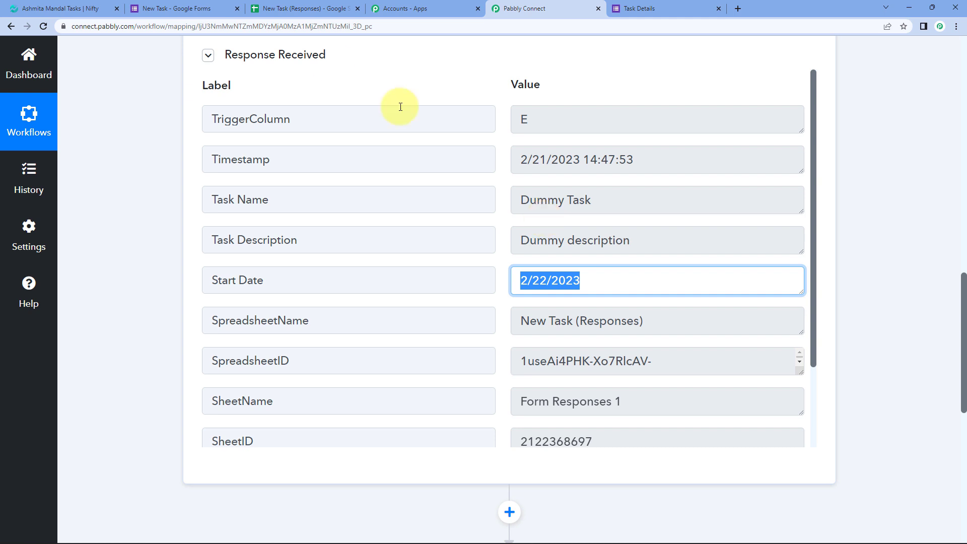
pyautogui.click(178, 8)
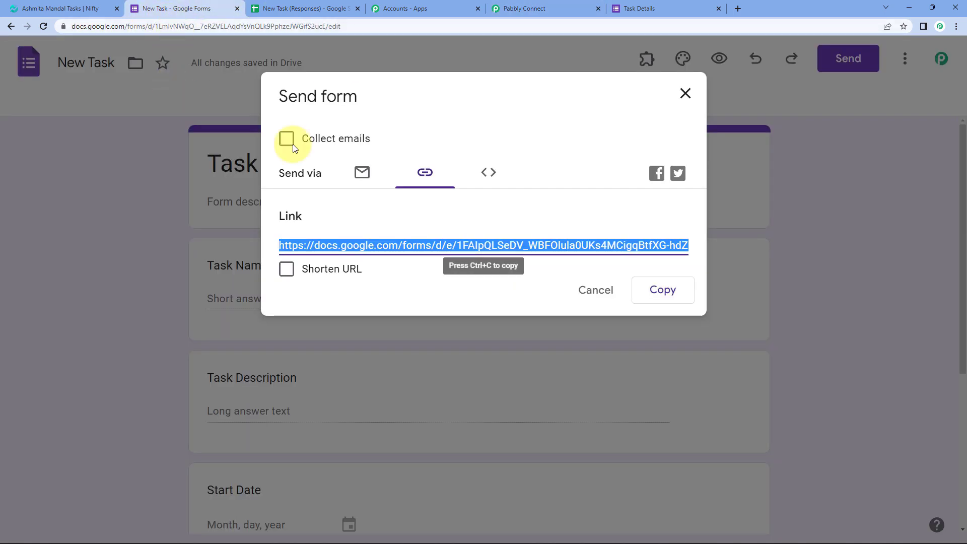
pyautogui.click(557, 7)
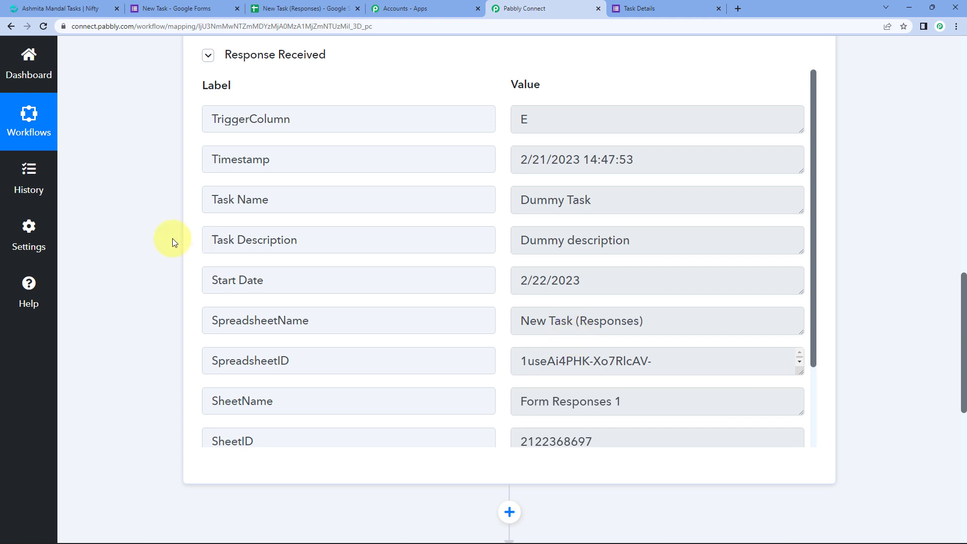
# Step: Set the workflow's action step to the Nifty PM app with the Create Task action event
pyautogui.scroll(-6, 138, 218)
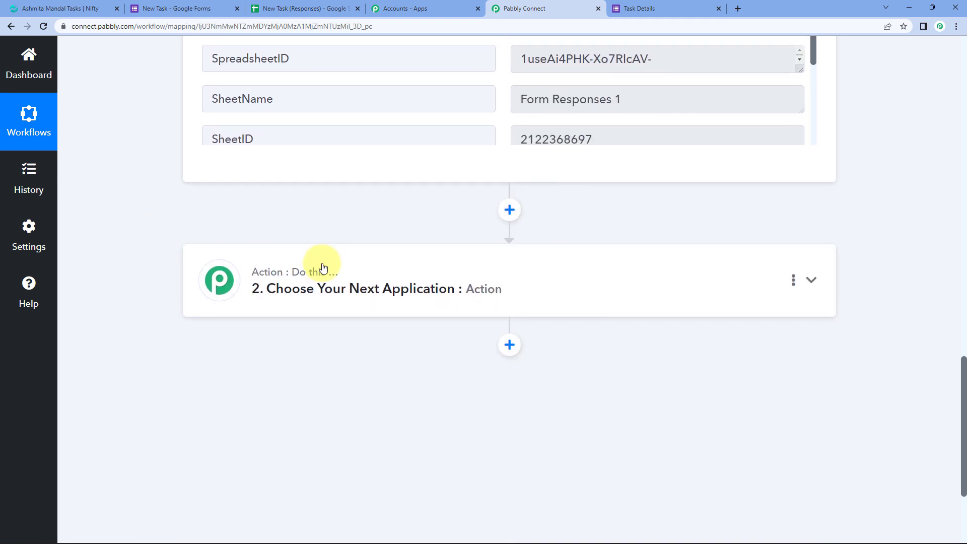
pyautogui.click(338, 310)
pyautogui.click(265, 378)
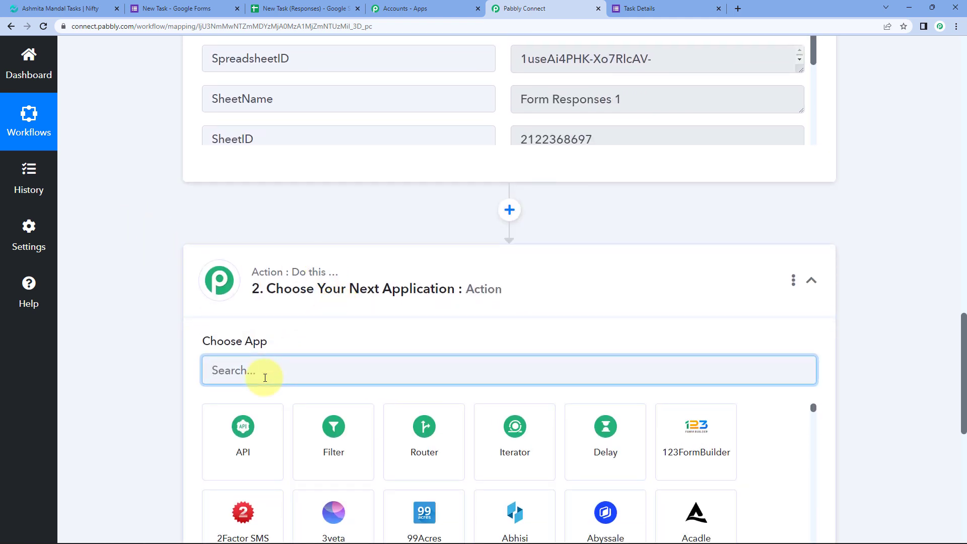
pyautogui.write('Nift')
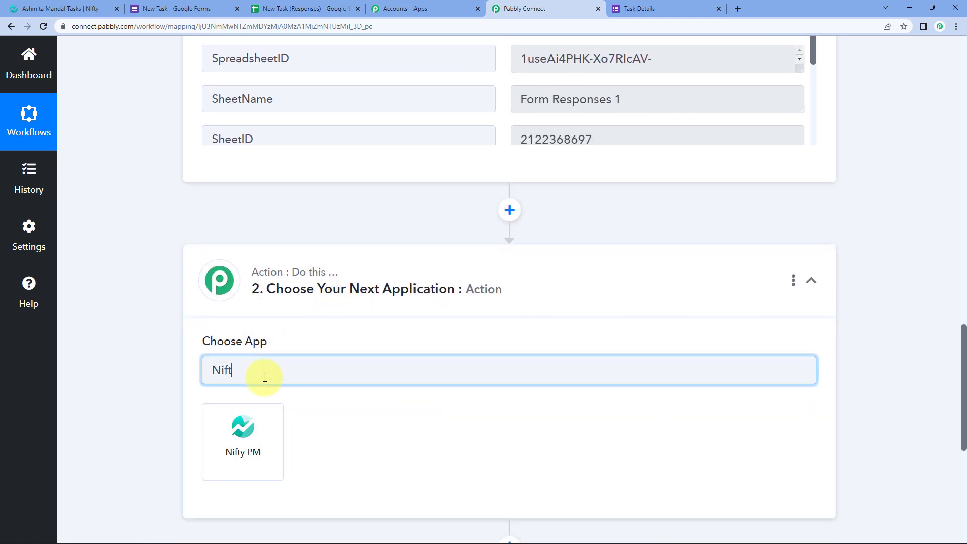
pyautogui.click(237, 439)
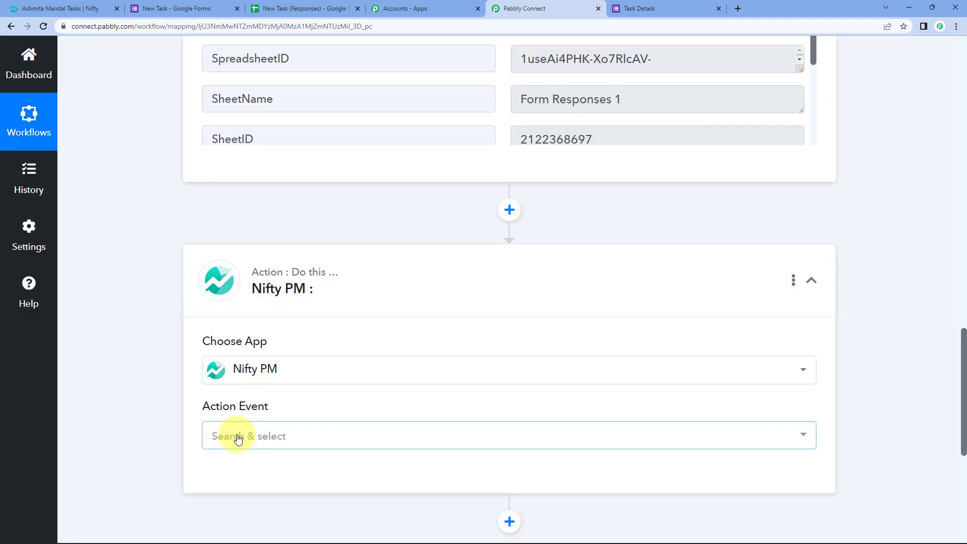
pyautogui.scroll(-1, 168, 358)
pyautogui.scroll(-2, 167, 357)
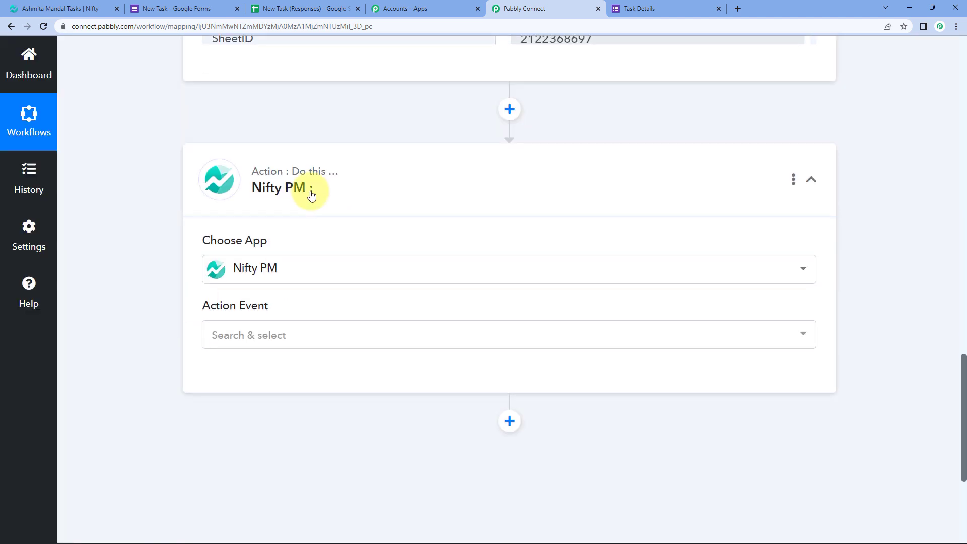
pyautogui.click(250, 337)
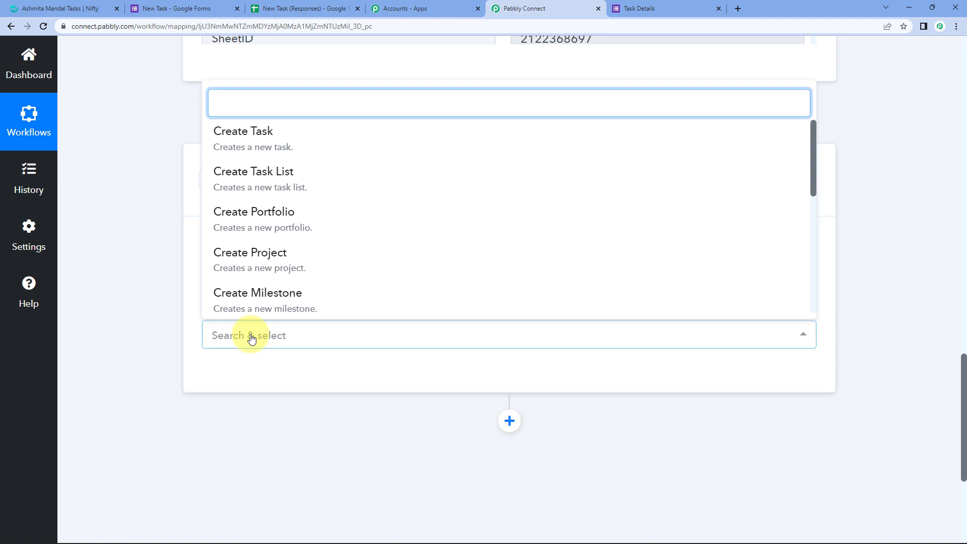
pyautogui.click(274, 140)
# Step: Add a new Nifty PM connection and allow Pabbly Connect to access the Nifty account in the Pabbblyconnect workspace
pyautogui.click(237, 376)
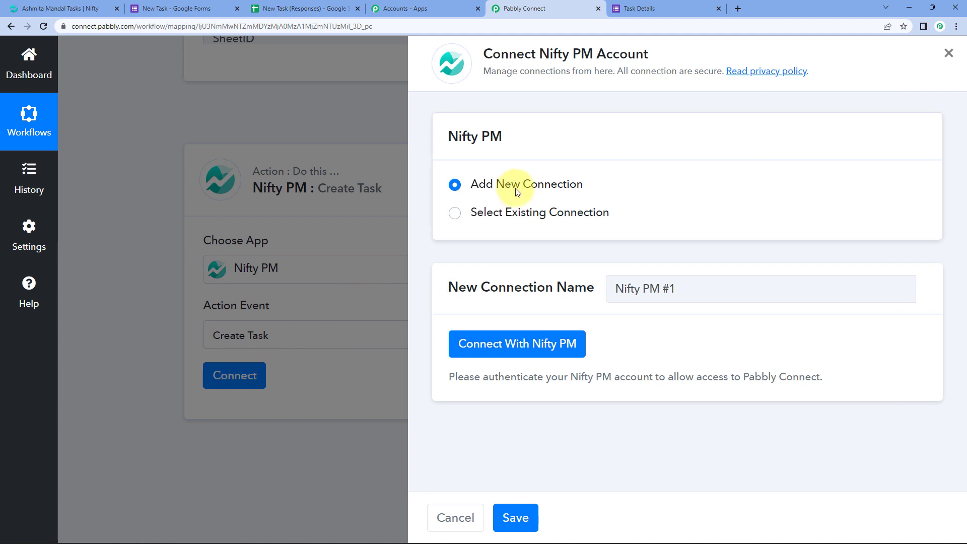
pyautogui.click(513, 346)
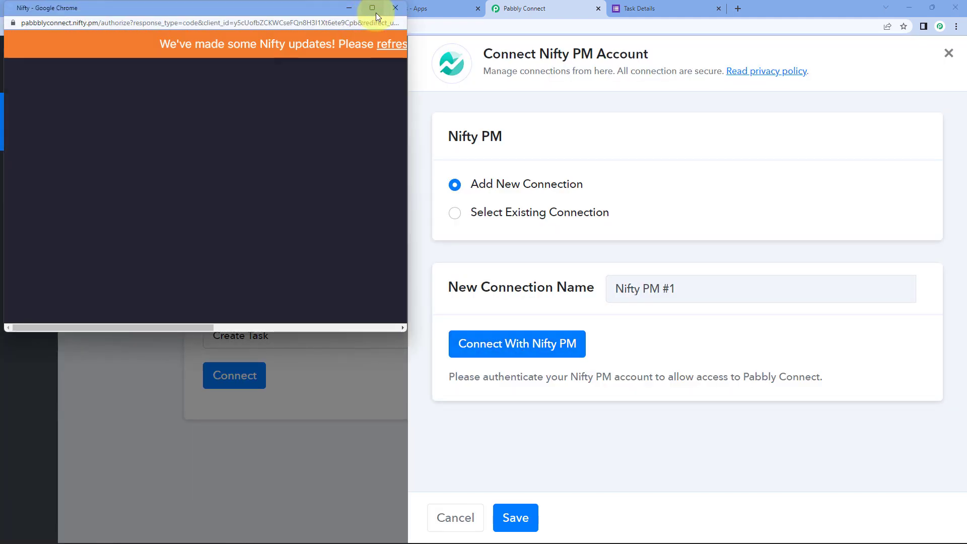
pyautogui.click(376, 13)
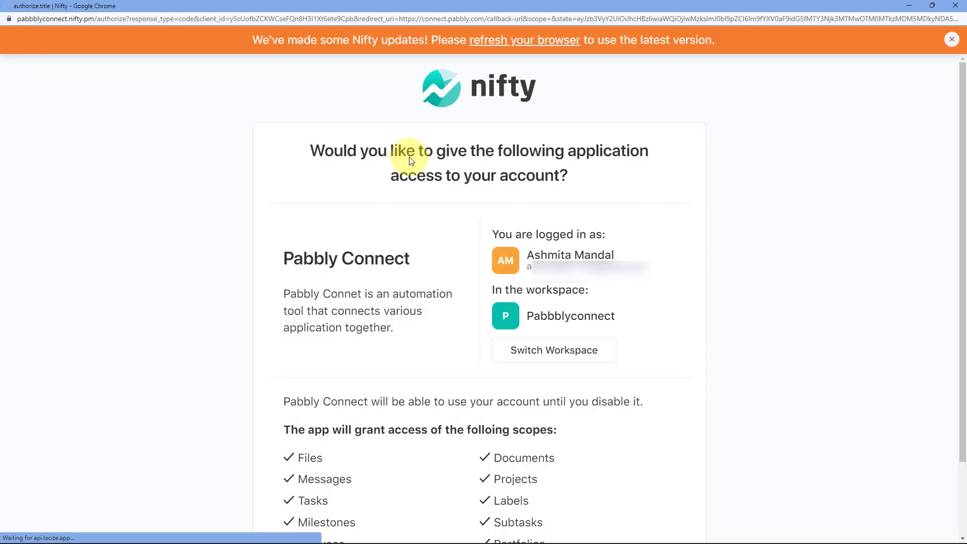
pyautogui.scroll(-2, 485, 292)
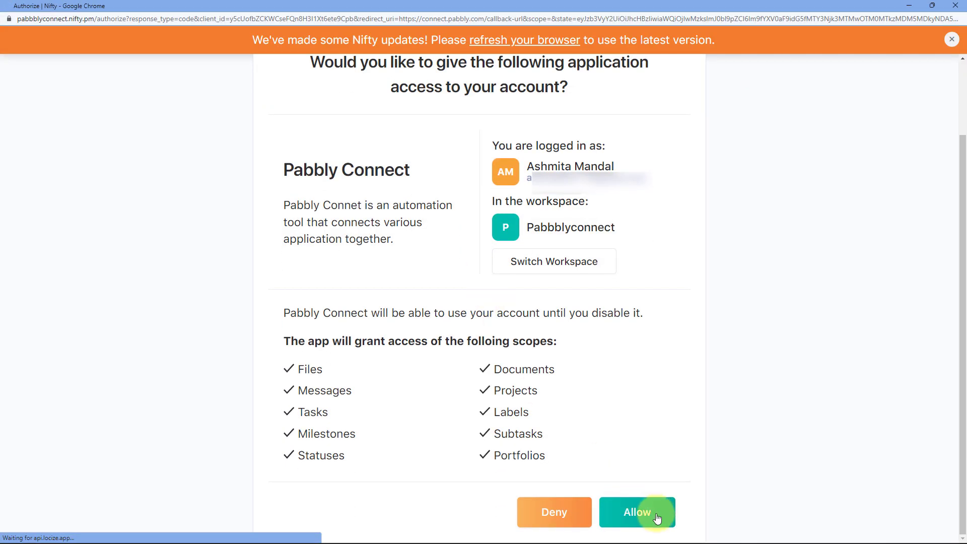
pyautogui.click(638, 512)
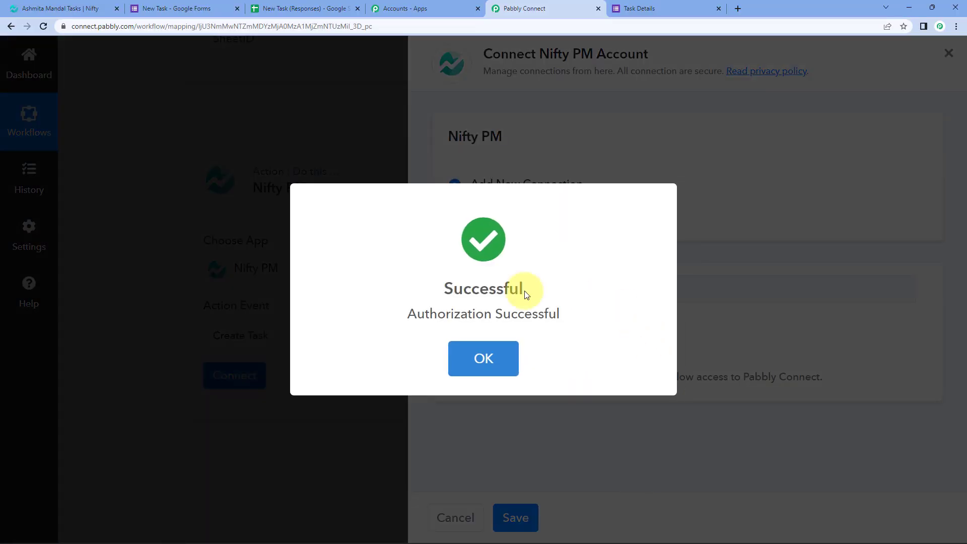
pyautogui.click(499, 348)
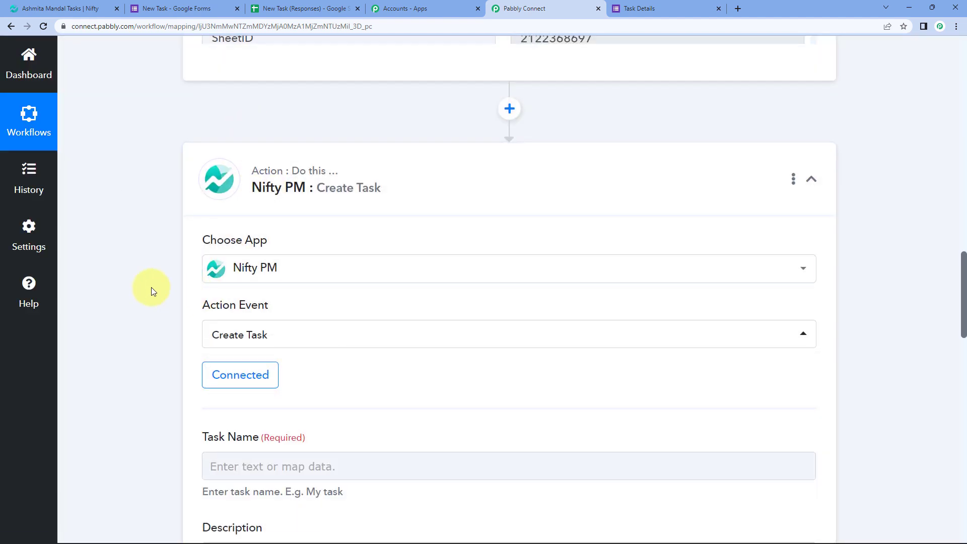
# Step: Examine the Create Task fields against the task name and description values in the captured Google Forms response
pyautogui.scroll(-5, 151, 288)
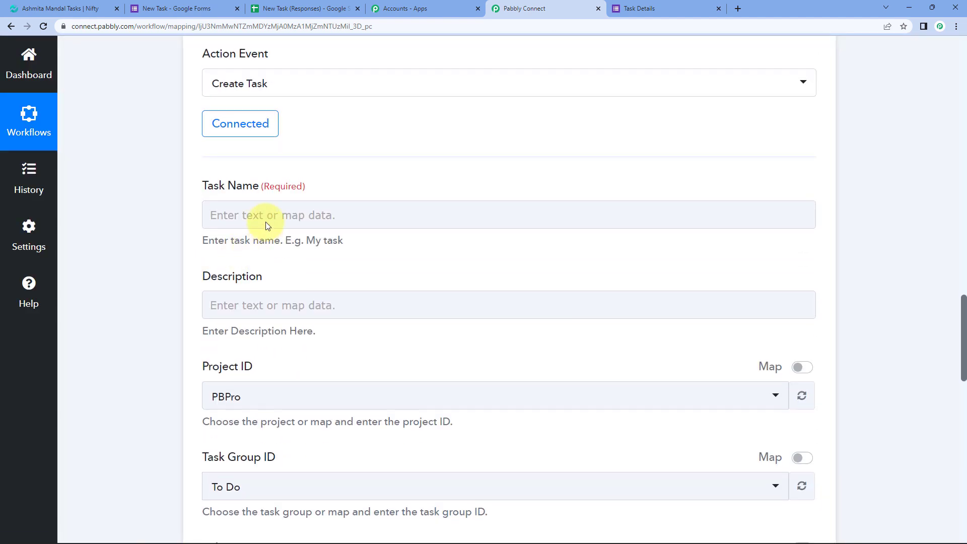
pyautogui.moveTo(197, 182); pyautogui.dragTo(259, 192)
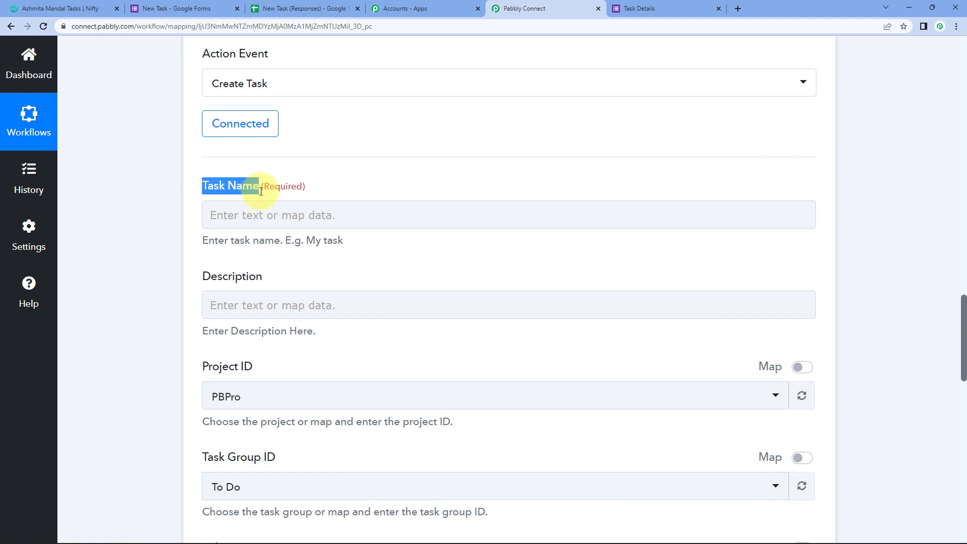
pyautogui.click(252, 188)
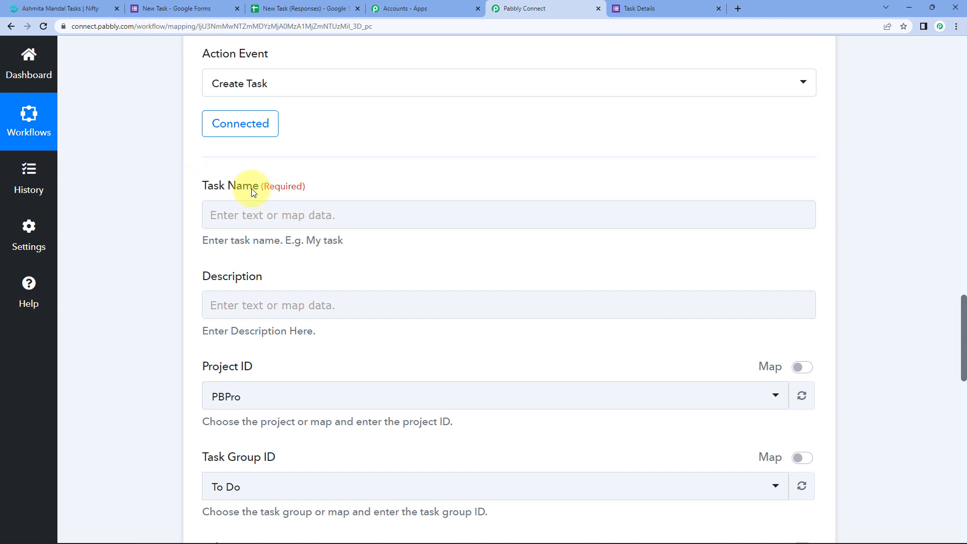
pyautogui.click(223, 217)
pyautogui.scroll(1, 266, 231)
pyautogui.scroll(10, 265, 228)
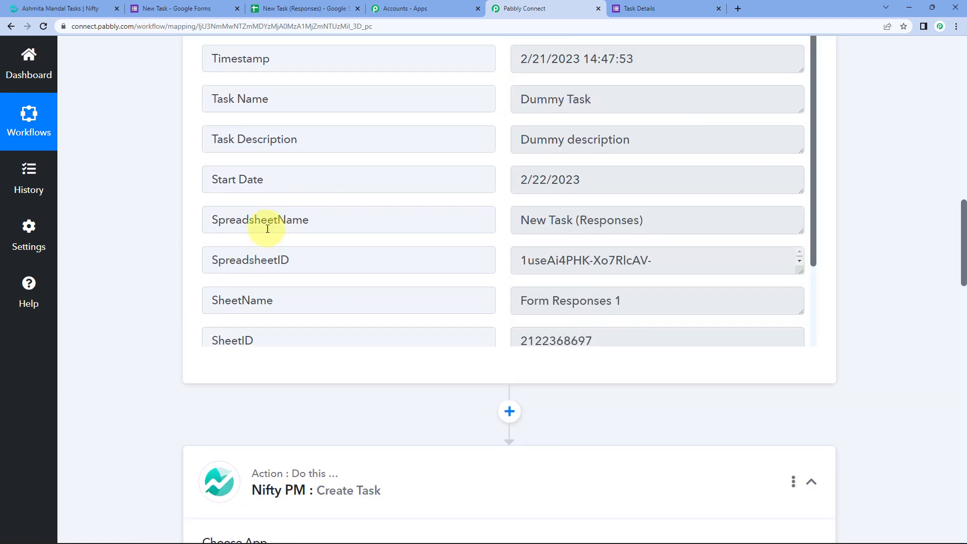
pyautogui.scroll(1, 604, 188)
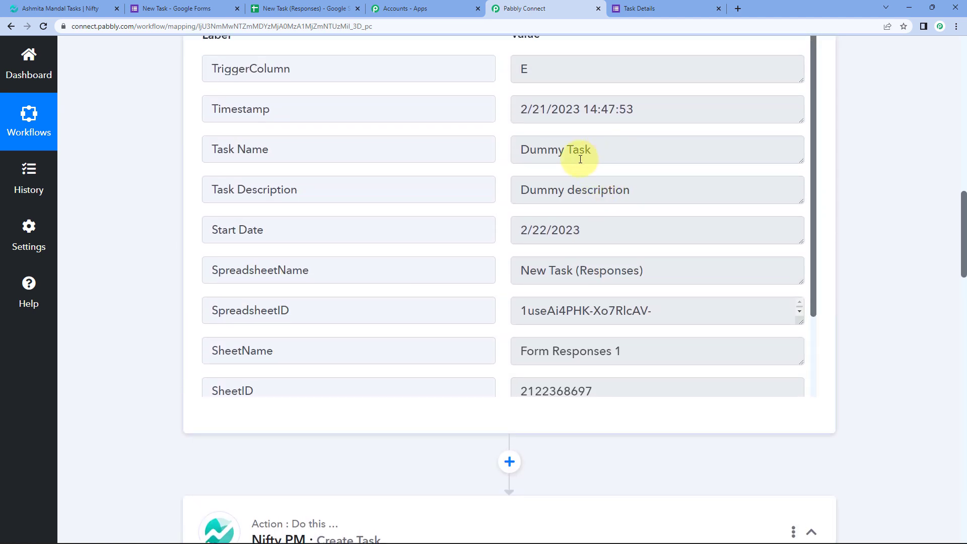
pyautogui.tripleClick(599, 157)
pyautogui.tripleClick(534, 189)
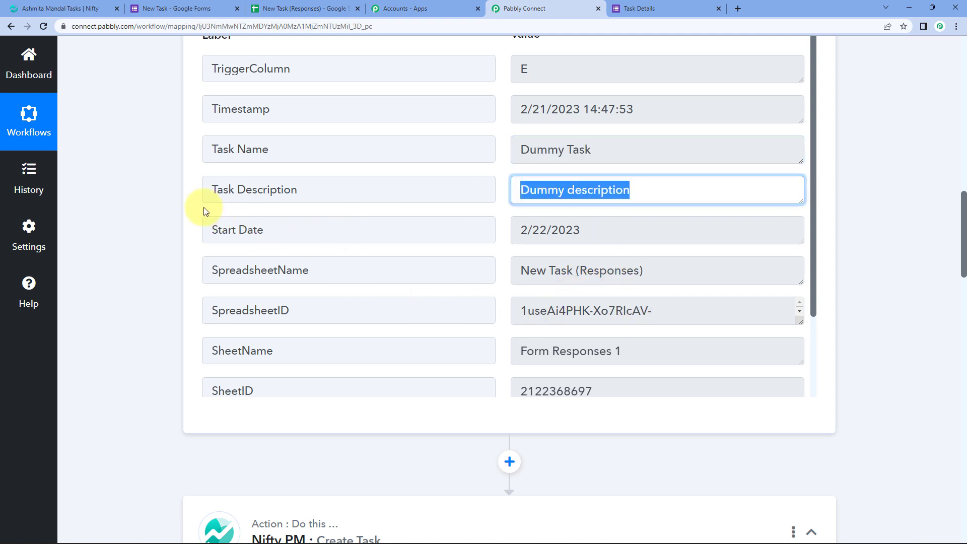
pyautogui.scroll(-12, 148, 182)
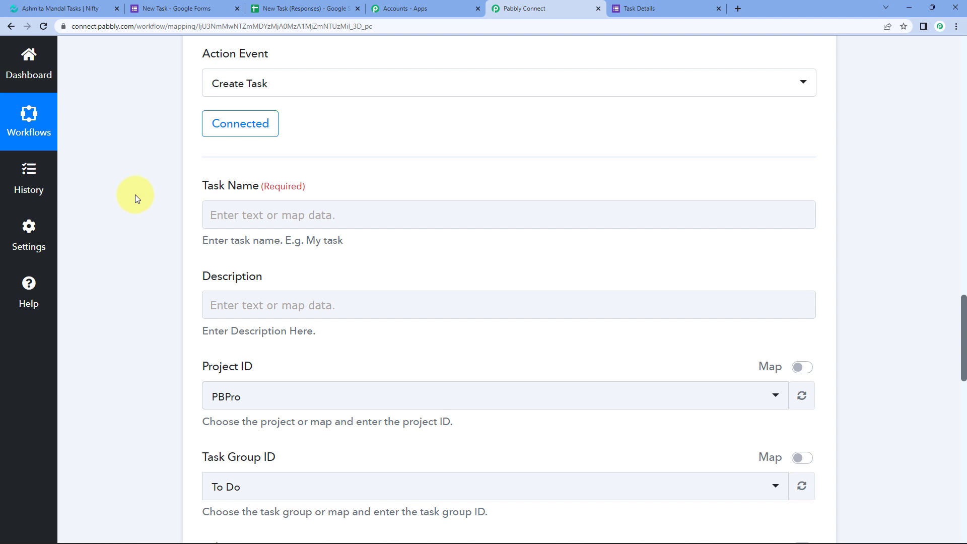
# Step: Map the action's Task Name to the Task Name value from the Google Forms response
pyautogui.click(262, 215)
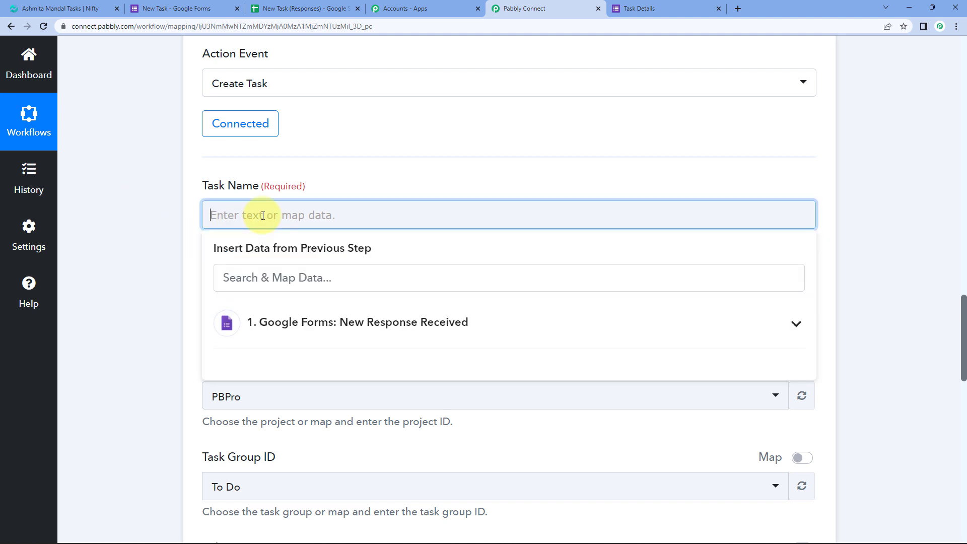
pyautogui.click(297, 328)
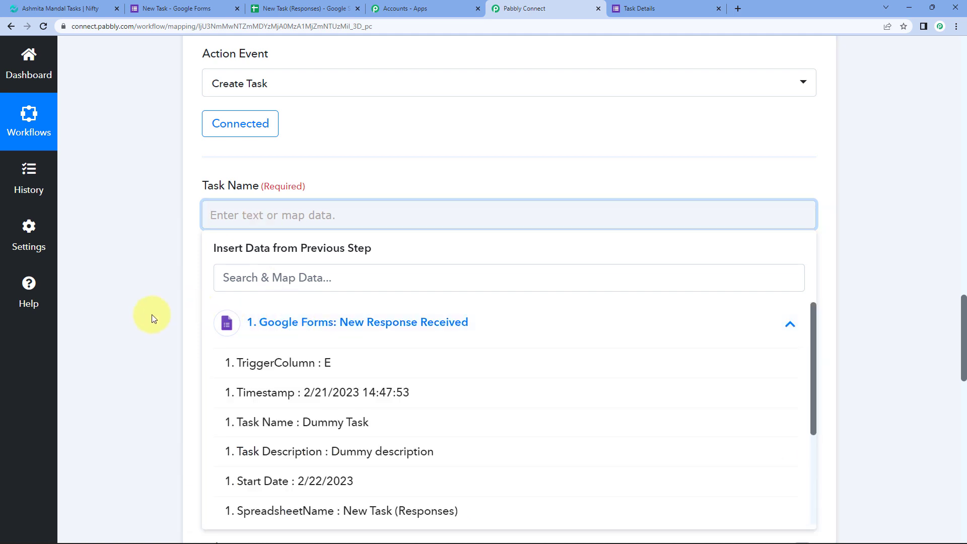
pyautogui.scroll(-2, 173, 281)
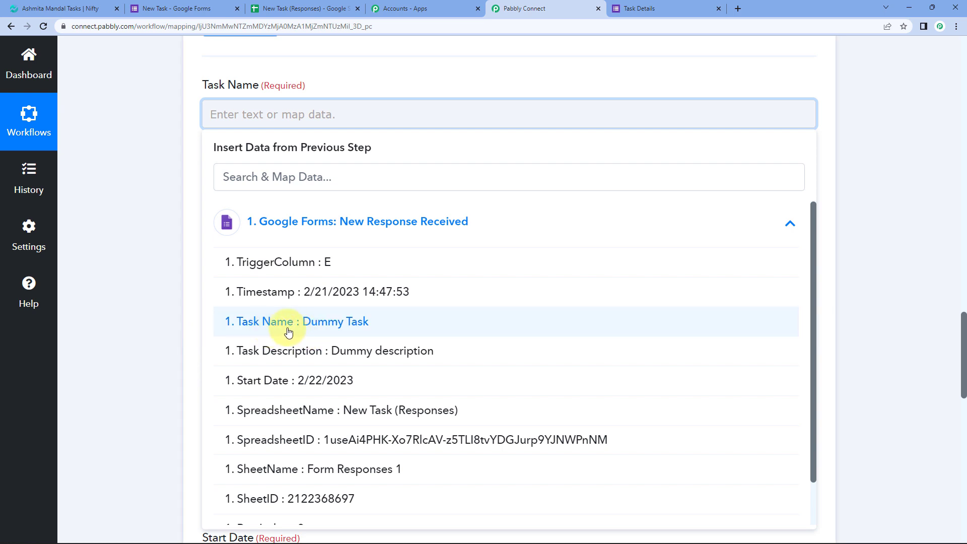
pyautogui.click(303, 329)
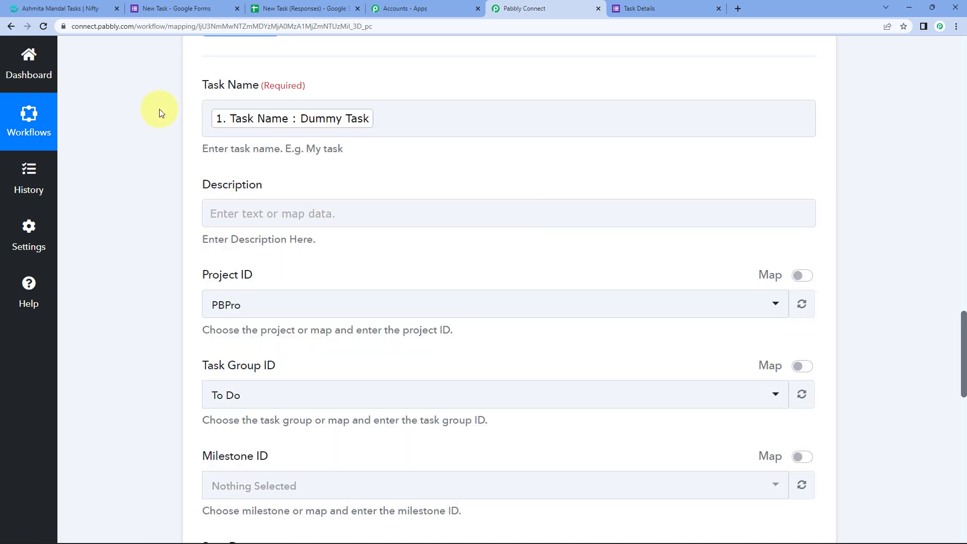
pyautogui.scroll(1, 172, 160)
pyautogui.scroll(1, 172, 160)
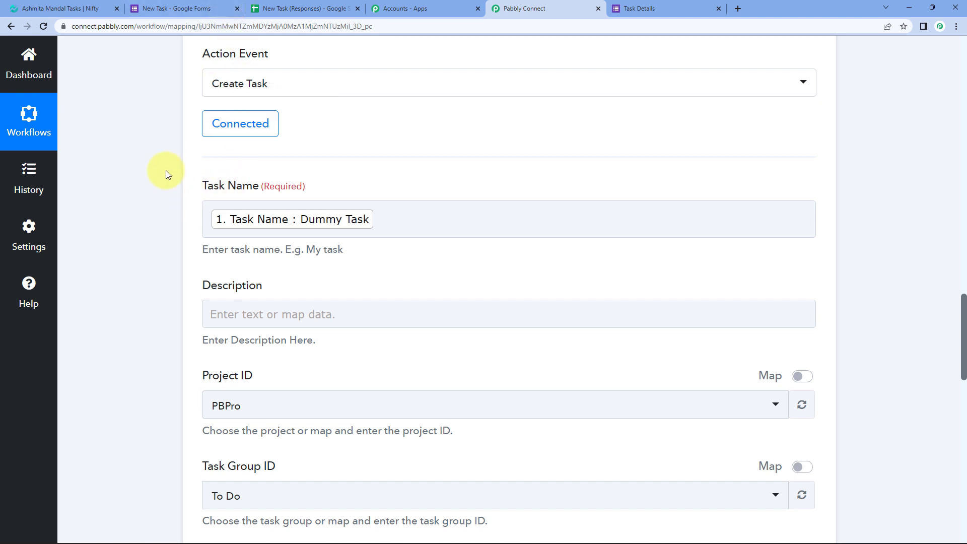
pyautogui.click(261, 226)
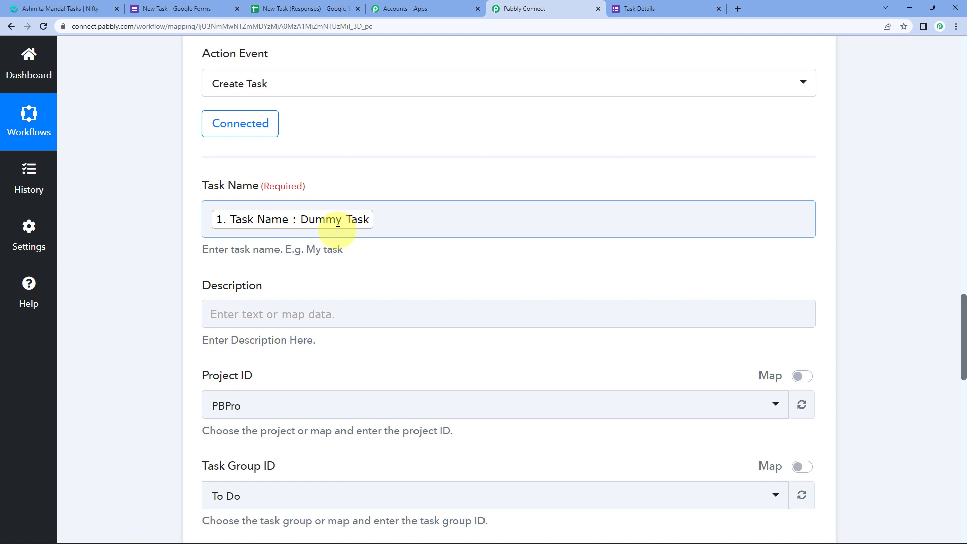
pyautogui.click(282, 251)
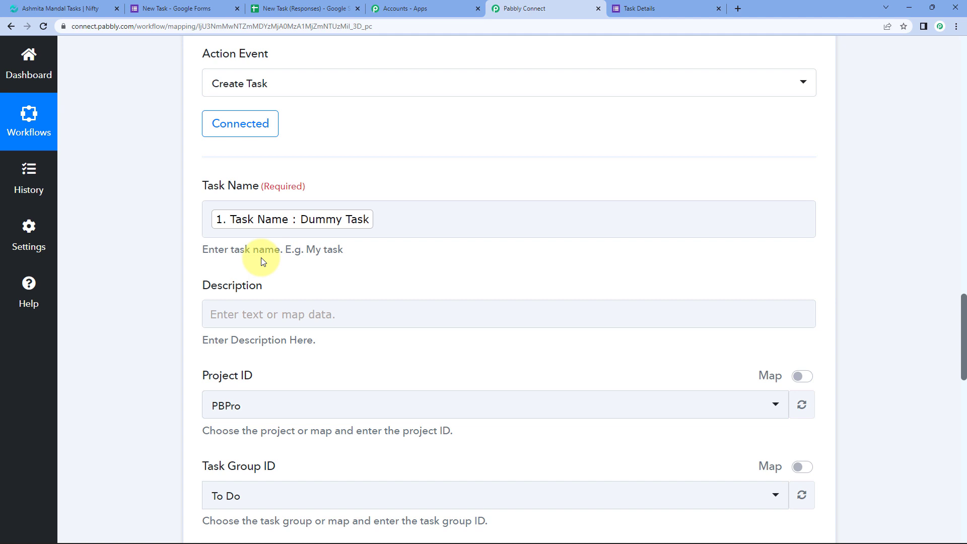
# Step: Map the action's Description to the Task Description value from the Google Forms response
pyautogui.scroll(-3, 260, 263)
pyautogui.click(300, 164)
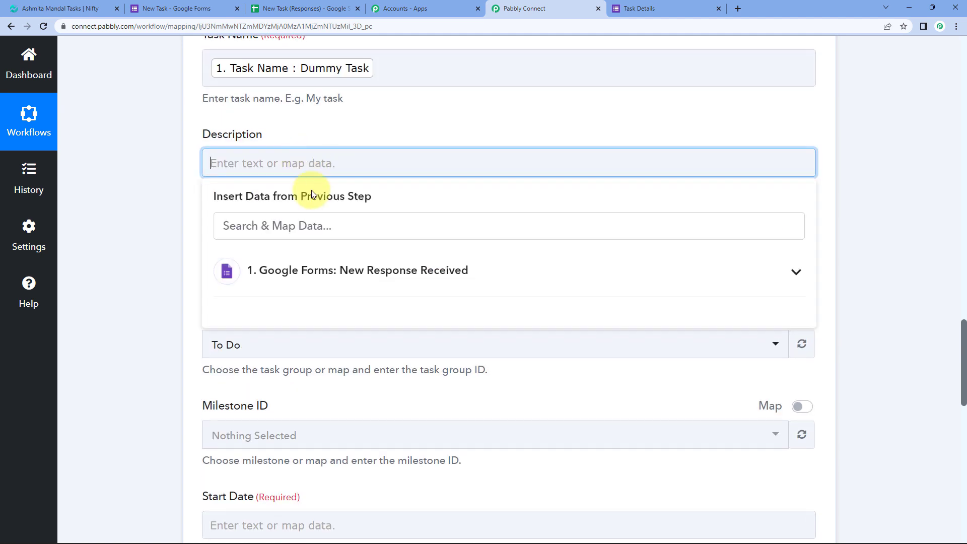
pyautogui.click(275, 280)
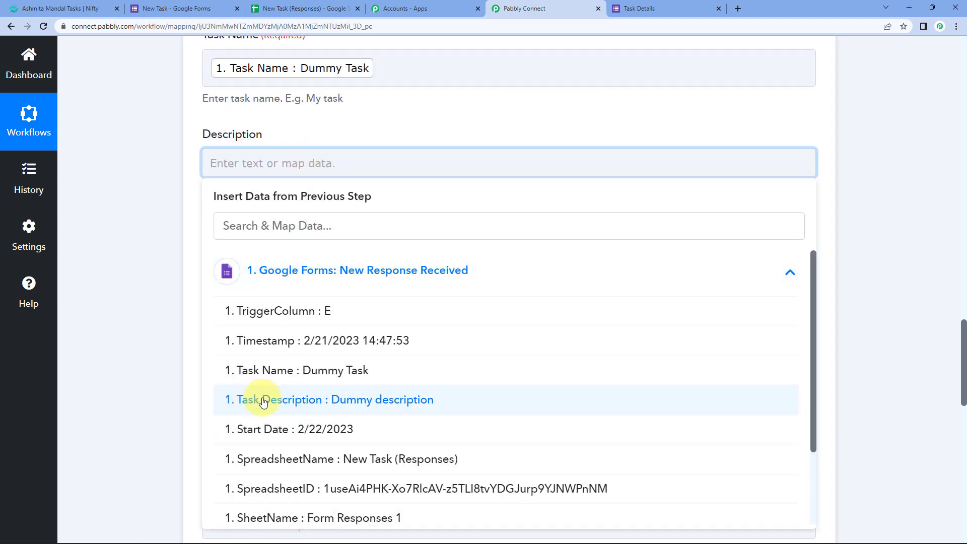
pyautogui.click(367, 407)
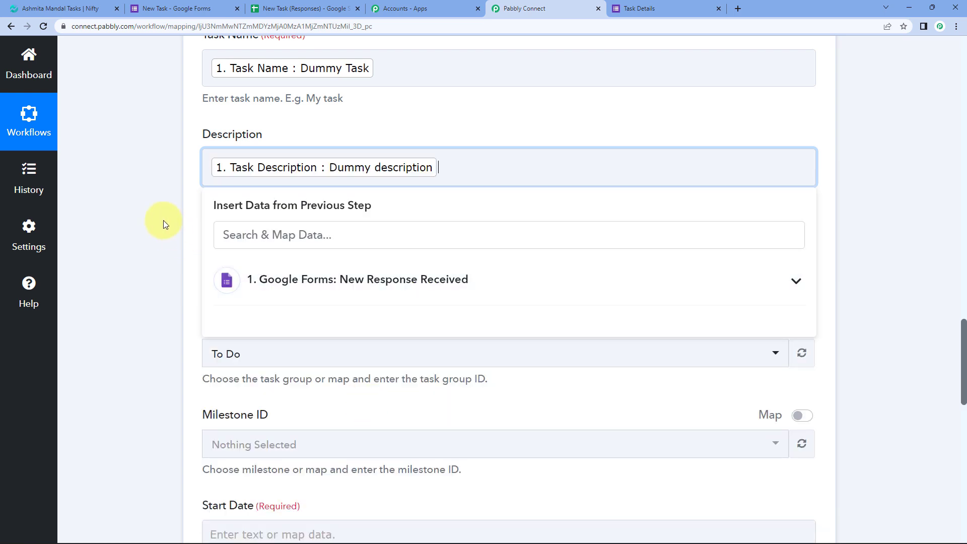
pyautogui.click(162, 220)
# Step: Set the Create Task action's Project ID to Integration, leaving the task group on To Do
pyautogui.scroll(-3, 158, 216)
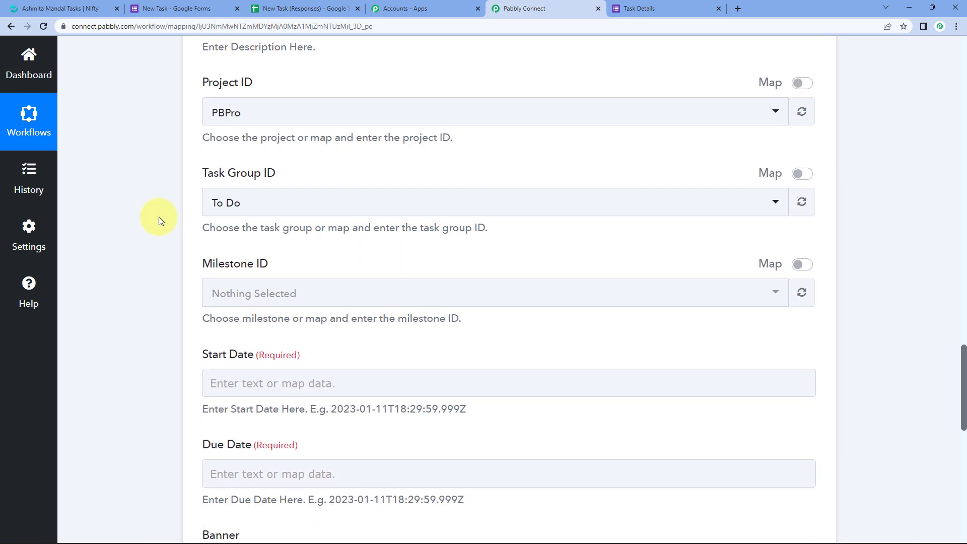
pyautogui.click(290, 121)
pyautogui.click(151, 123)
pyautogui.click(256, 203)
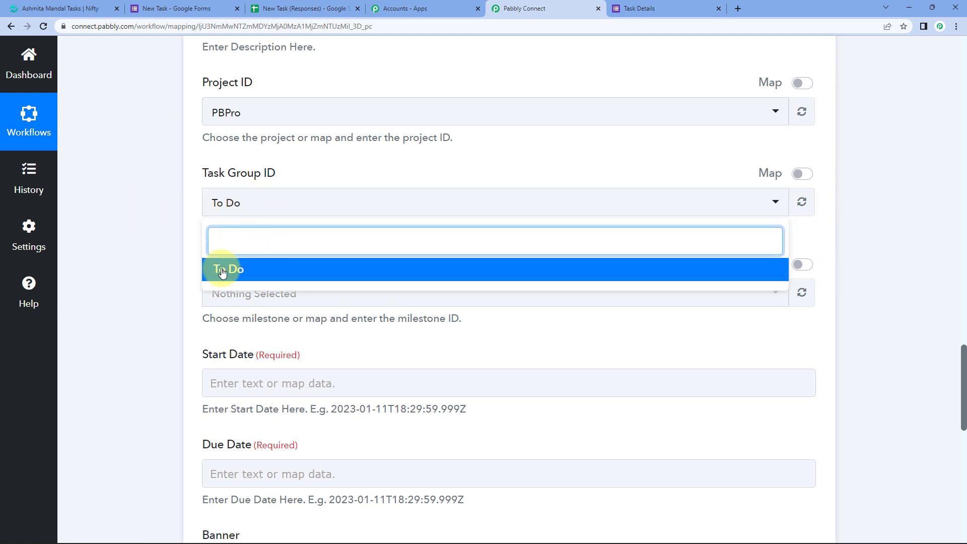
pyautogui.click(171, 181)
pyautogui.click(230, 115)
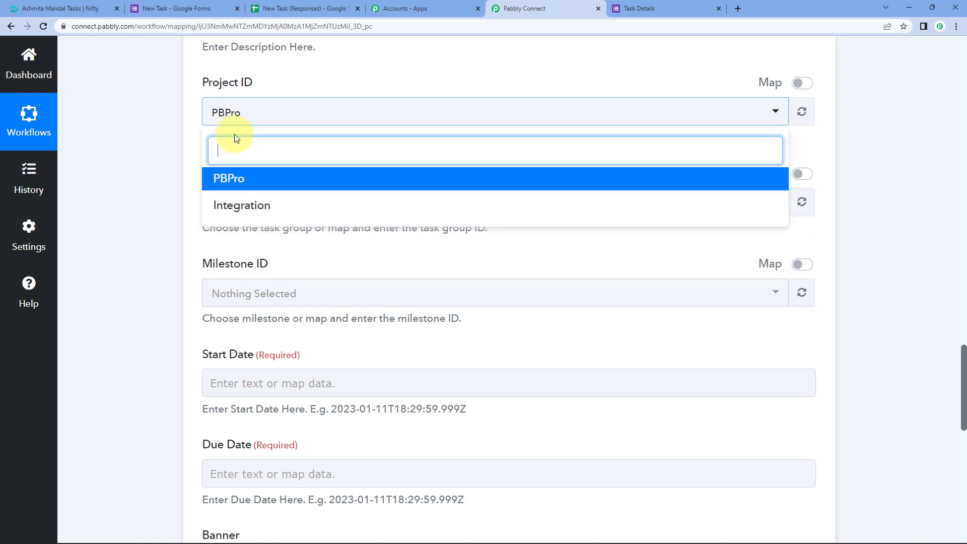
pyautogui.click(237, 205)
# Step: Switch to Nifty to view the Integration and PBPro projects, and return to the Pabbly Connect workflow
pyautogui.click(79, 5)
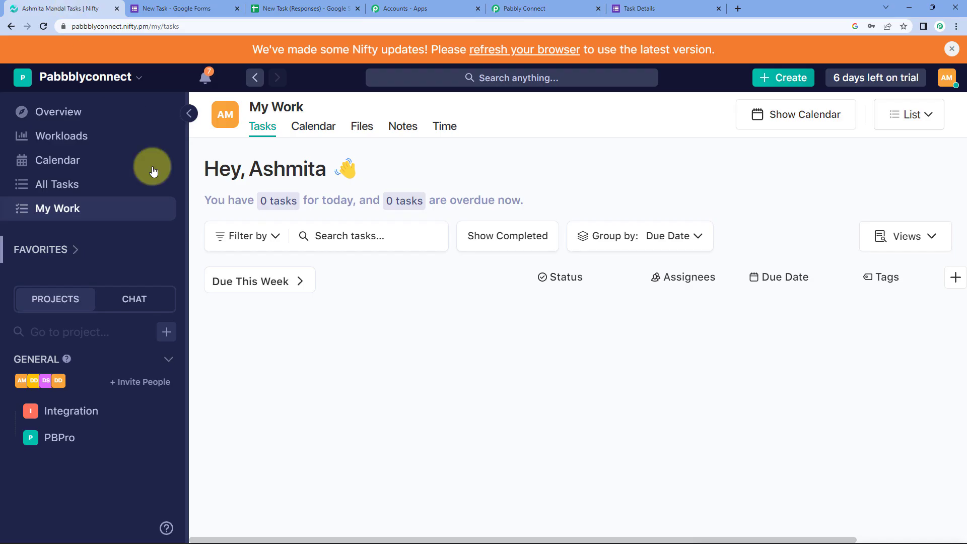
pyautogui.click(69, 421)
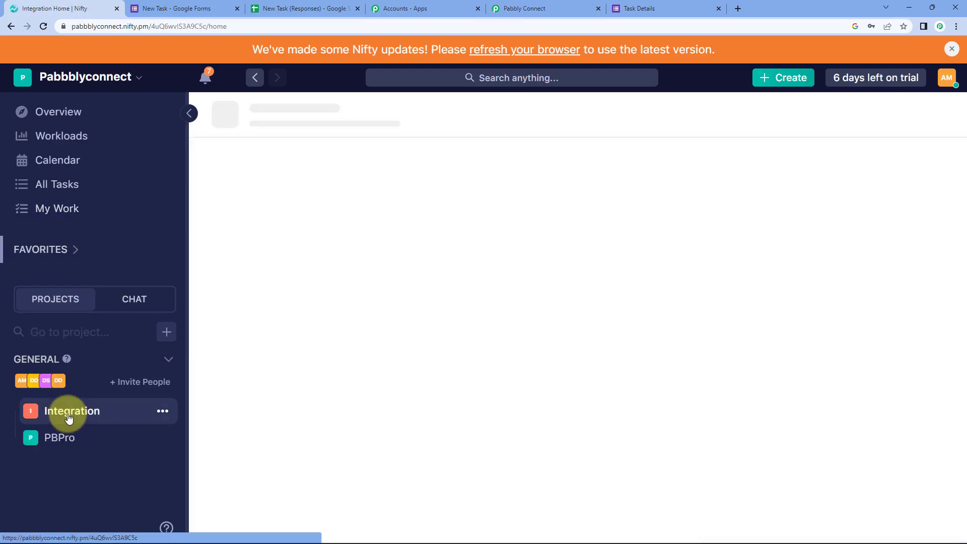
pyautogui.click(47, 439)
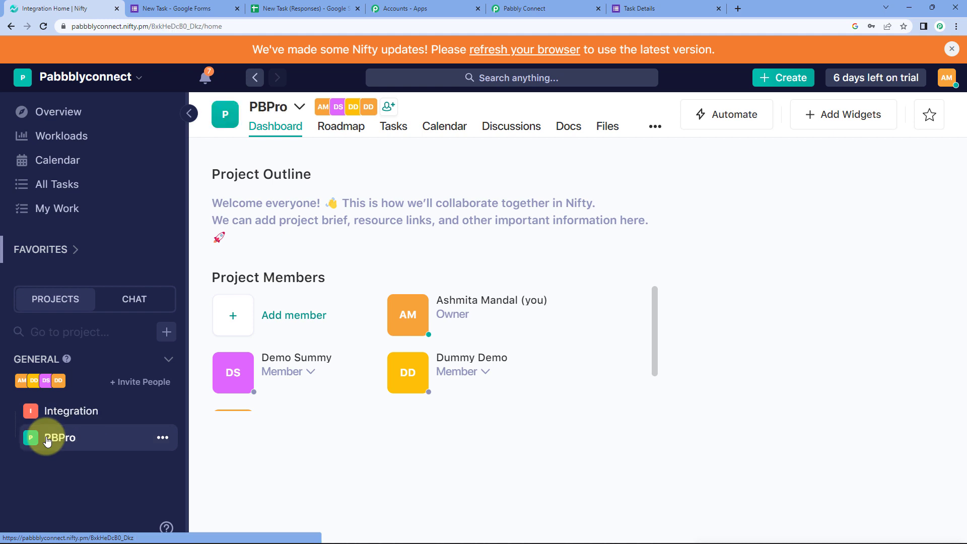
pyautogui.click(63, 412)
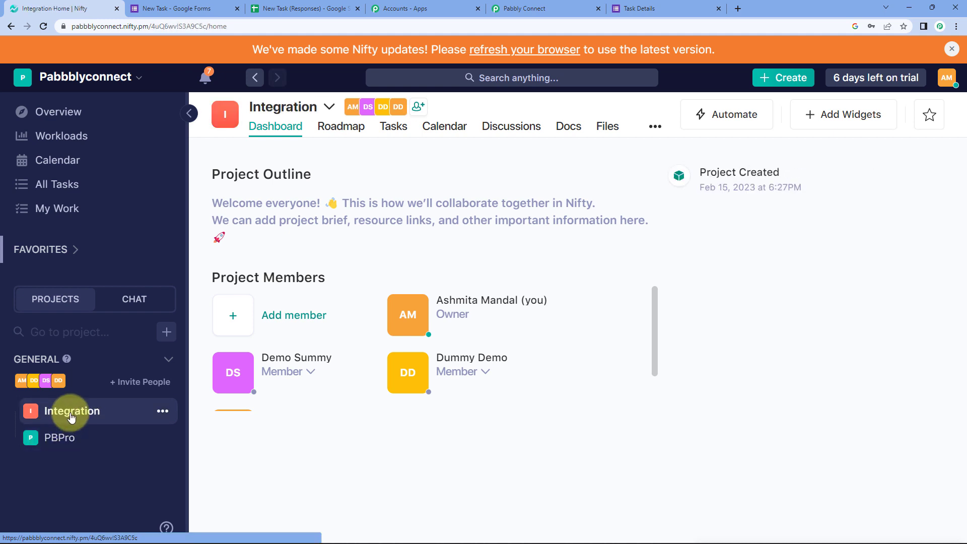
pyautogui.click(533, 5)
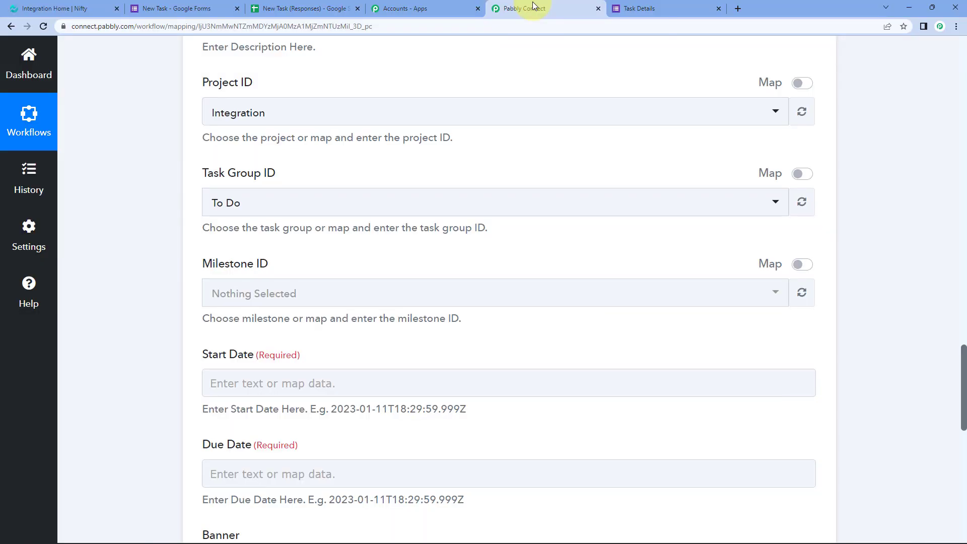
# Step: Check the available choices for the action's Project ID and Milestone ID without changing either selection
pyautogui.click(277, 120)
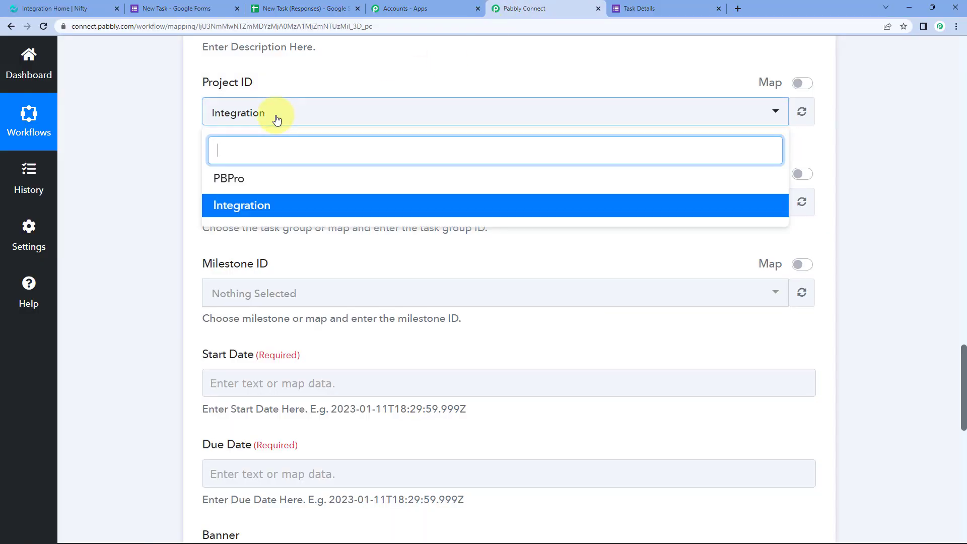
pyautogui.click(108, 127)
pyautogui.scroll(-2, 151, 192)
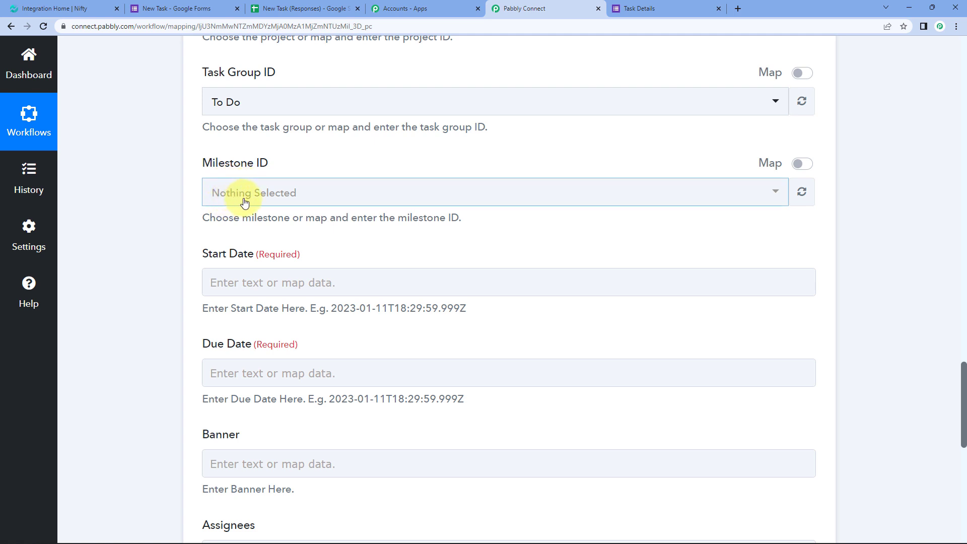
pyautogui.click(247, 195)
pyautogui.click(166, 207)
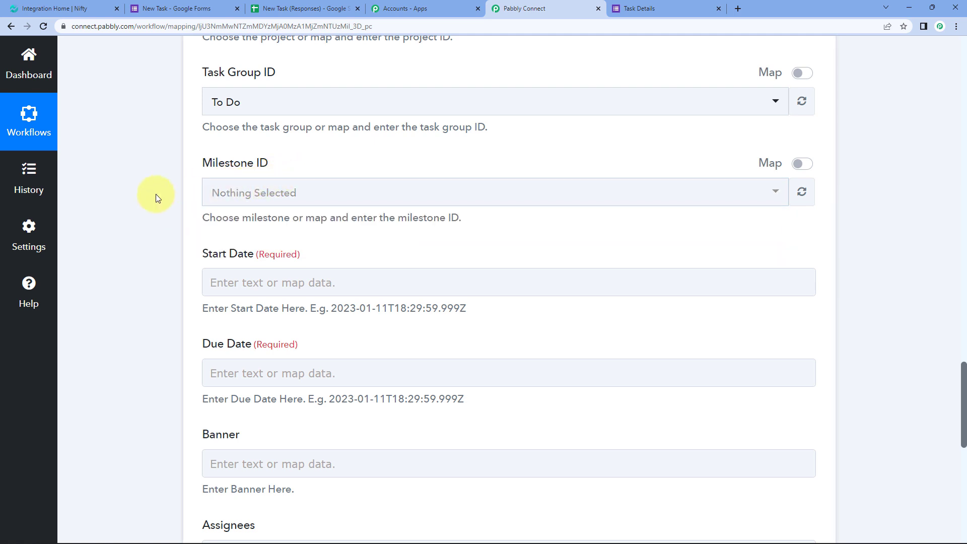
# Step: Map the action's Start Date directly to the Start Date value from the Google Forms response
pyautogui.scroll(-1, 156, 198)
pyautogui.scroll(-1, 155, 194)
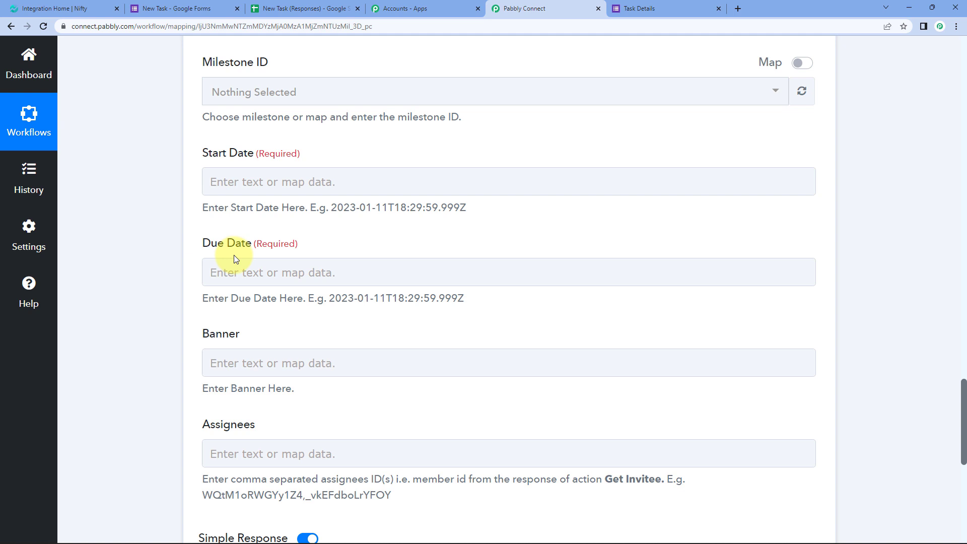
pyautogui.click(233, 183)
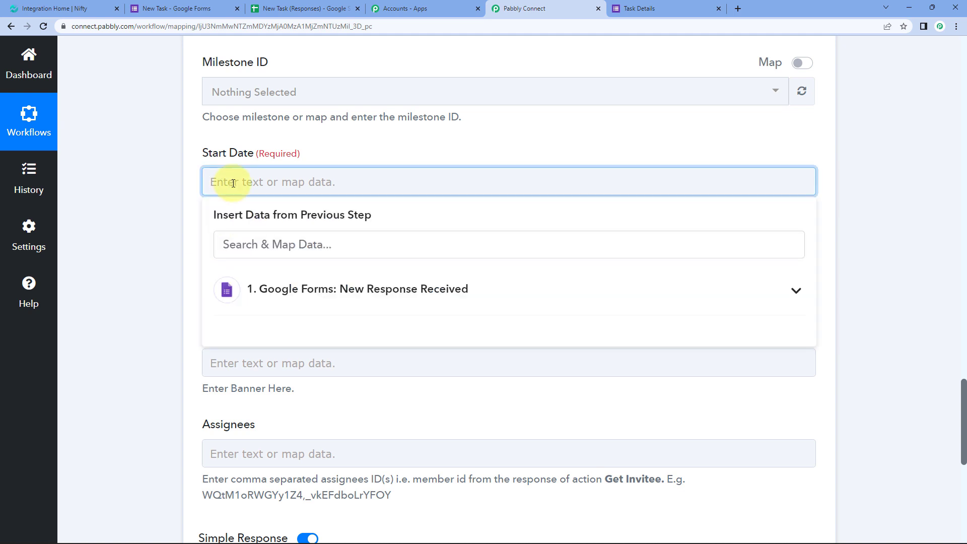
pyautogui.click(312, 295)
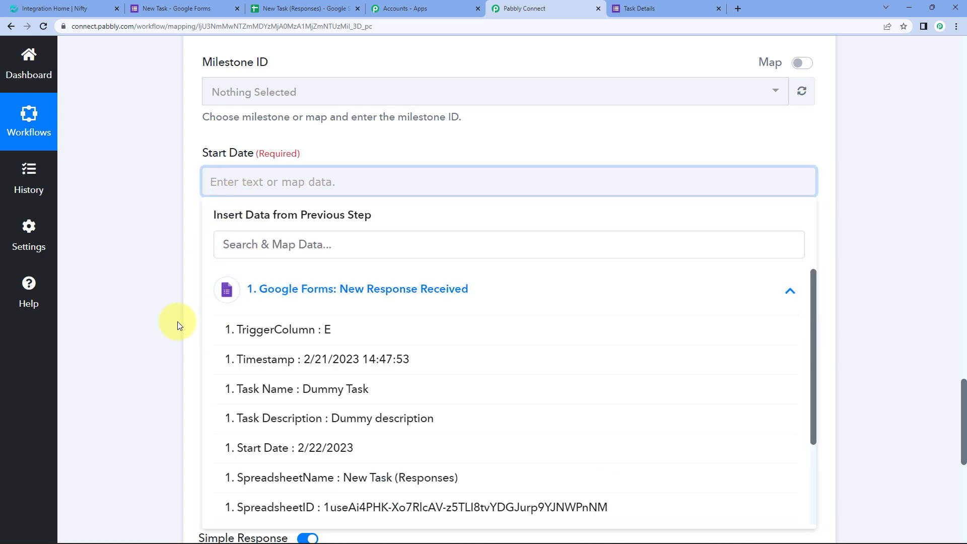
pyautogui.scroll(-1, 177, 321)
pyautogui.click(262, 398)
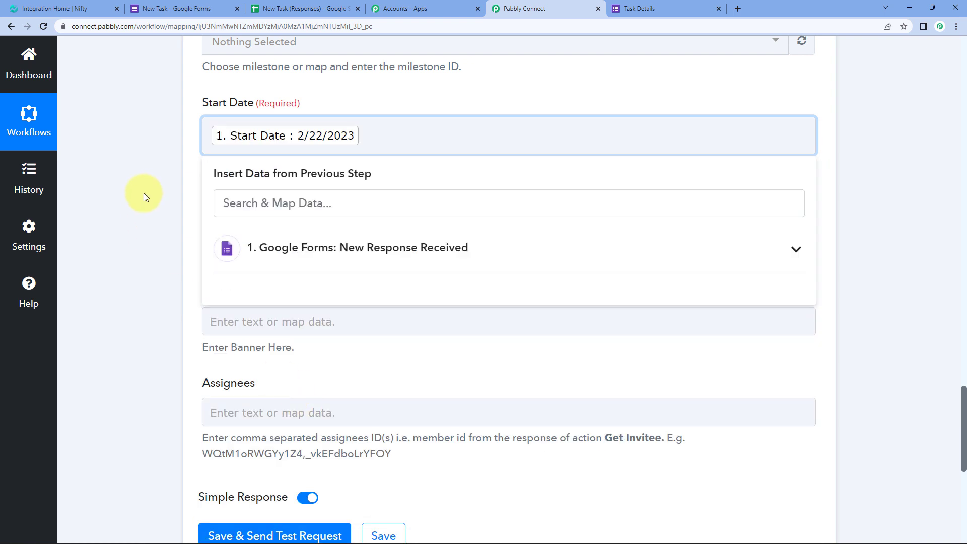
pyautogui.click(144, 196)
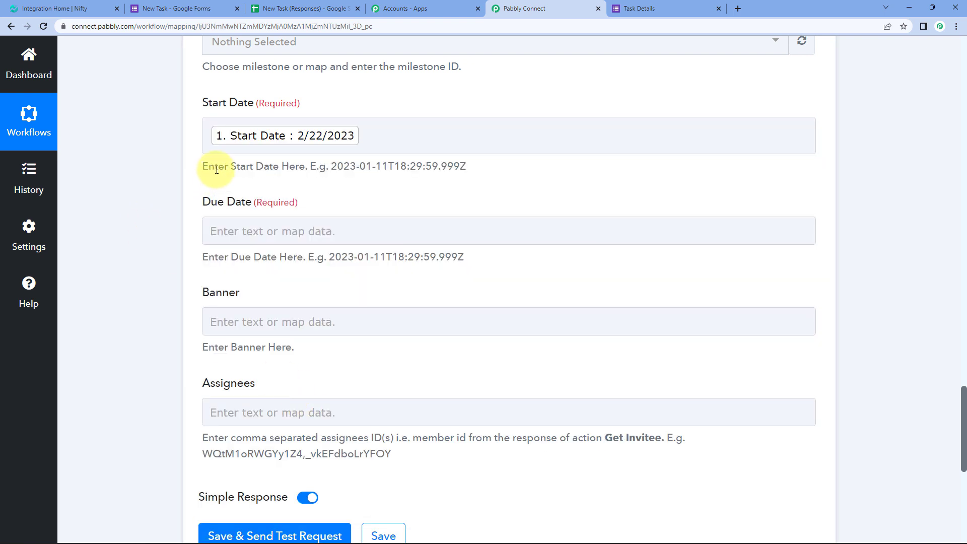
# Step: Examine the example date format below the Start Date field and compare it with the mapped date
pyautogui.moveTo(203, 167); pyautogui.dragTo(301, 168)
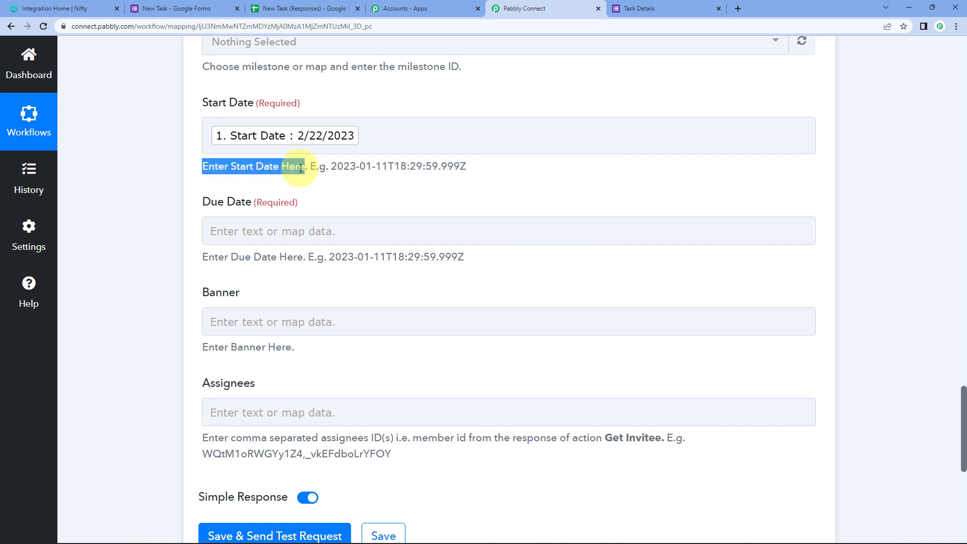
pyautogui.click(367, 167)
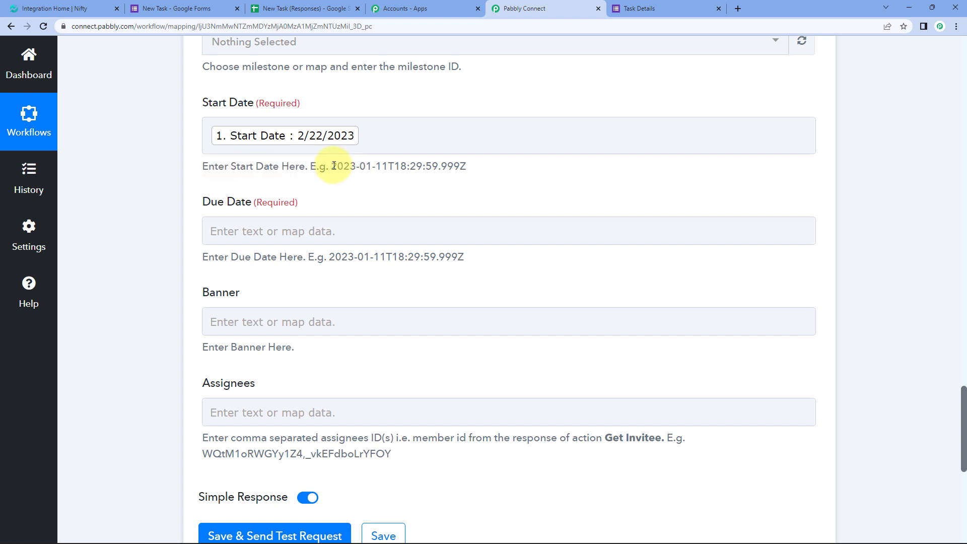
pyautogui.moveTo(332, 166); pyautogui.dragTo(460, 166)
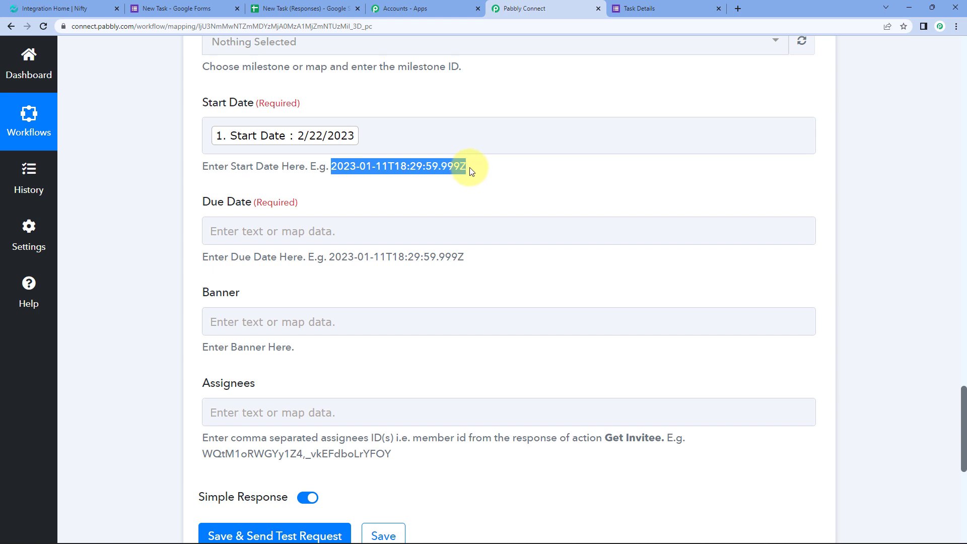
pyautogui.click(448, 169)
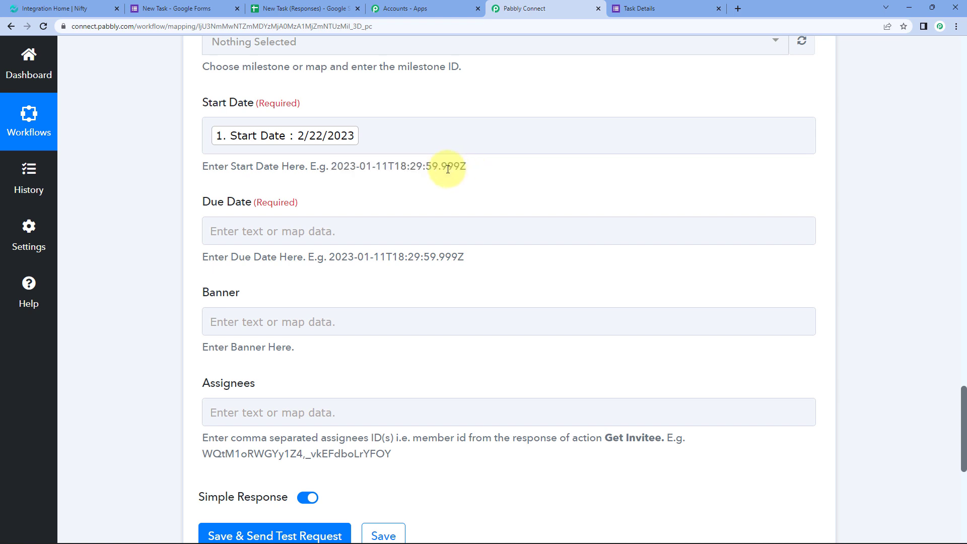
pyautogui.doubleClick(367, 168)
pyautogui.doubleClick(389, 167)
pyautogui.click(386, 169)
pyautogui.click(360, 167)
pyautogui.doubleClick(367, 168)
pyautogui.doubleClick(379, 166)
pyautogui.click(382, 168)
pyautogui.moveTo(397, 165); pyautogui.dragTo(473, 177)
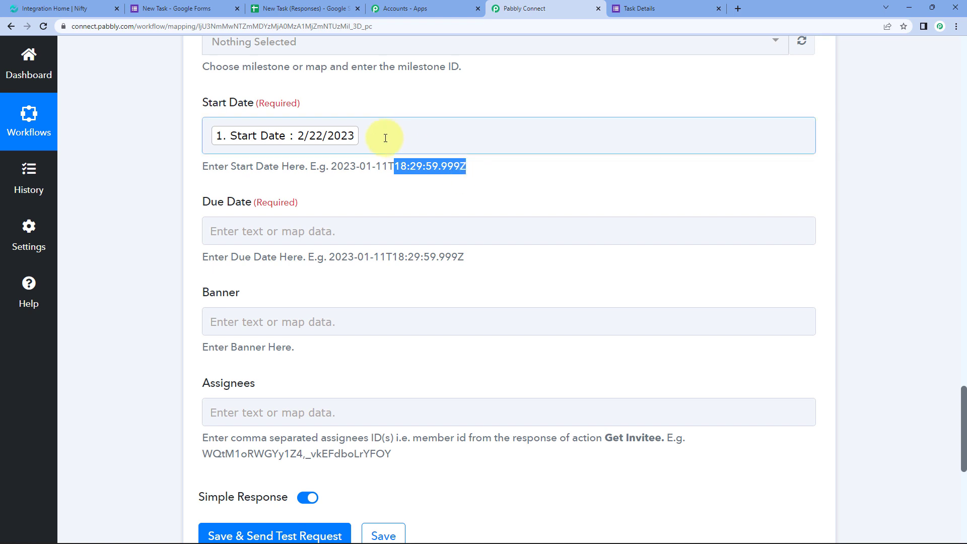
# Step: Remove the mapped value from the action's Start Date field
pyautogui.click(310, 137)
pyautogui.click(179, 160)
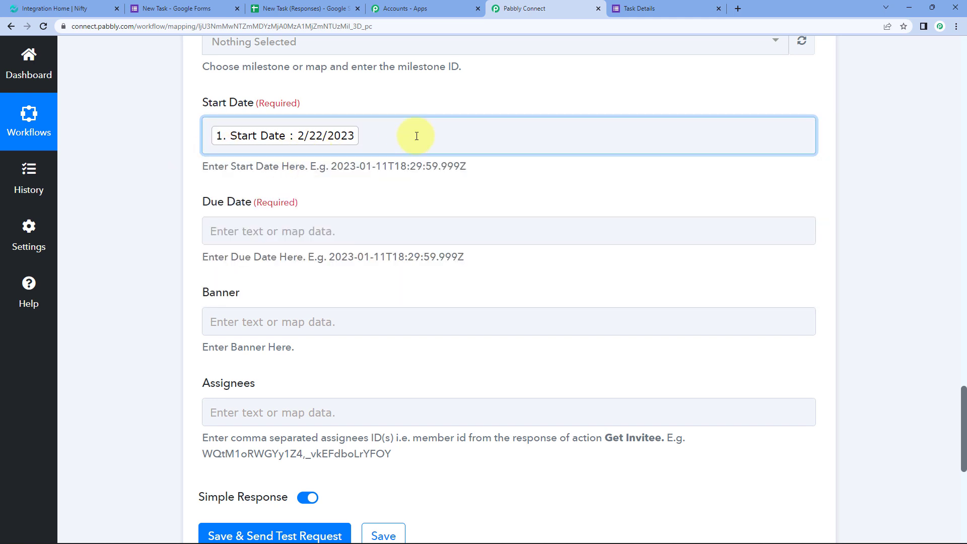
pyautogui.click(417, 136)
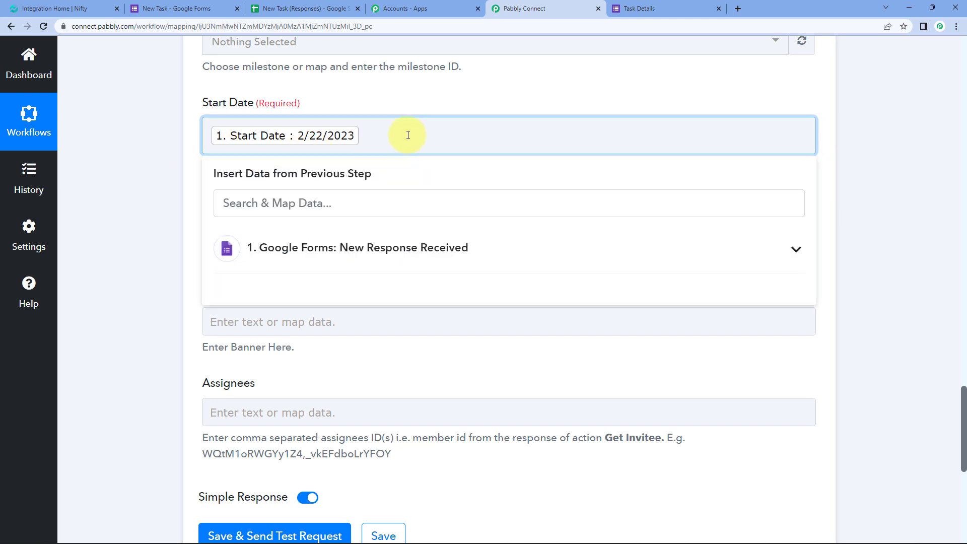
pyautogui.press('BackSpace')
pyautogui.click(177, 145)
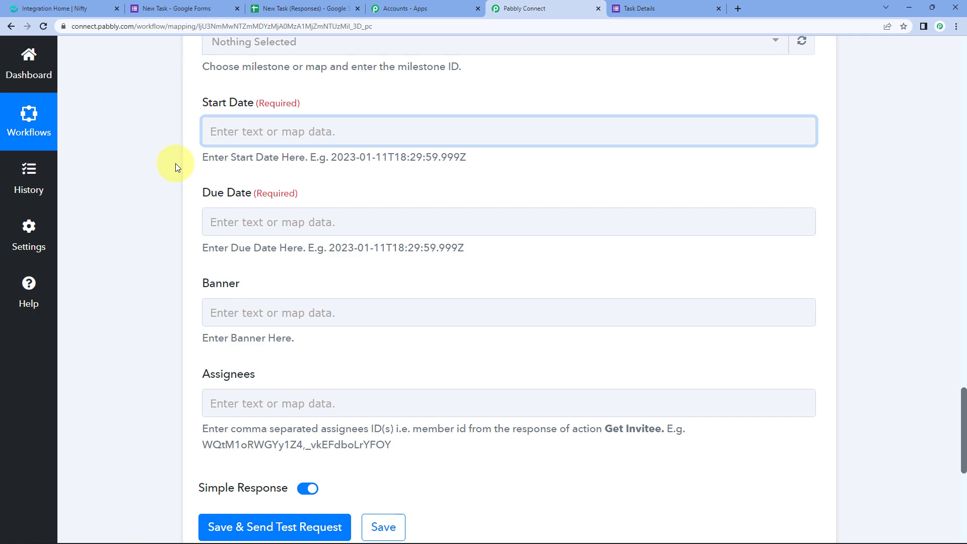
# Step: Add a Date/Time Formatter by Pabbly action between the Google Forms trigger and the Nifty PM action
pyautogui.scroll(12, 175, 163)
pyautogui.scroll(5, 175, 163)
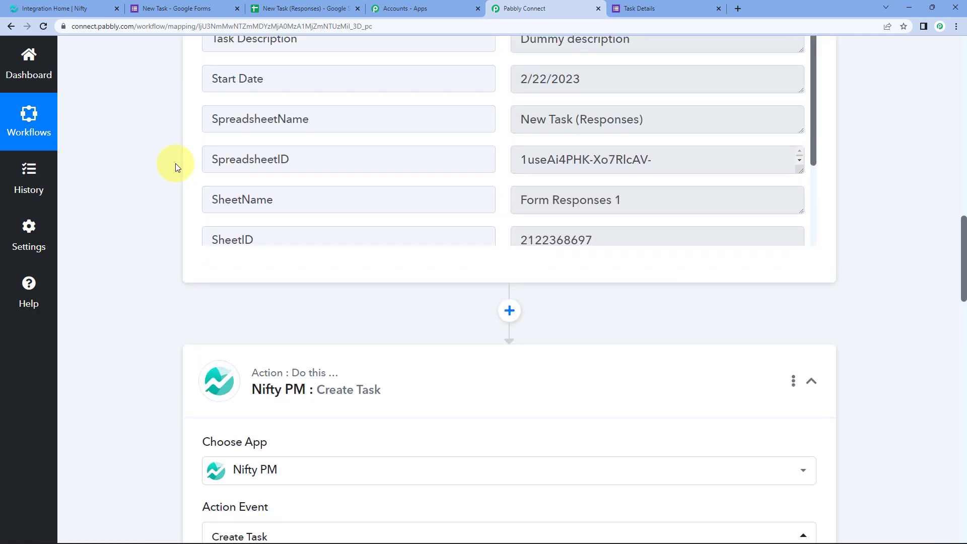
pyautogui.click(509, 316)
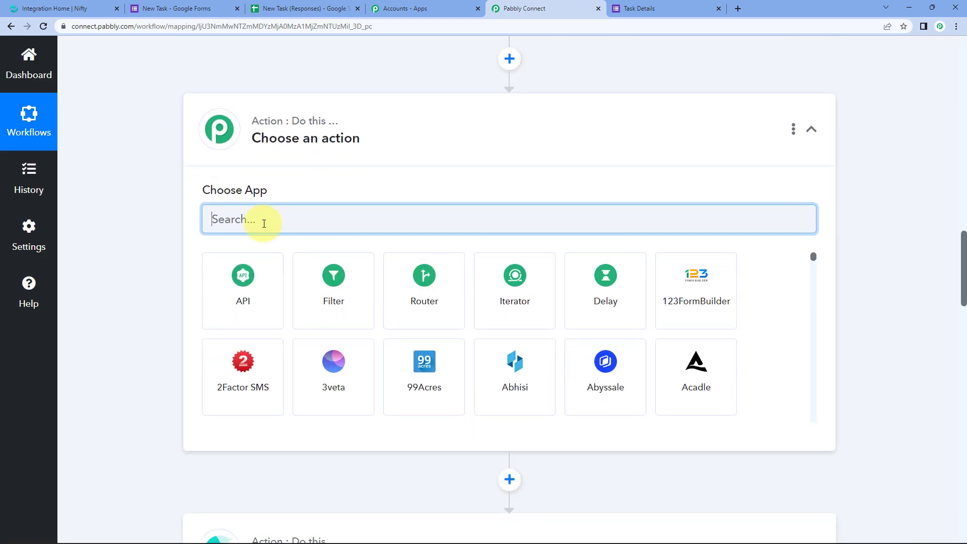
pyautogui.write('date')
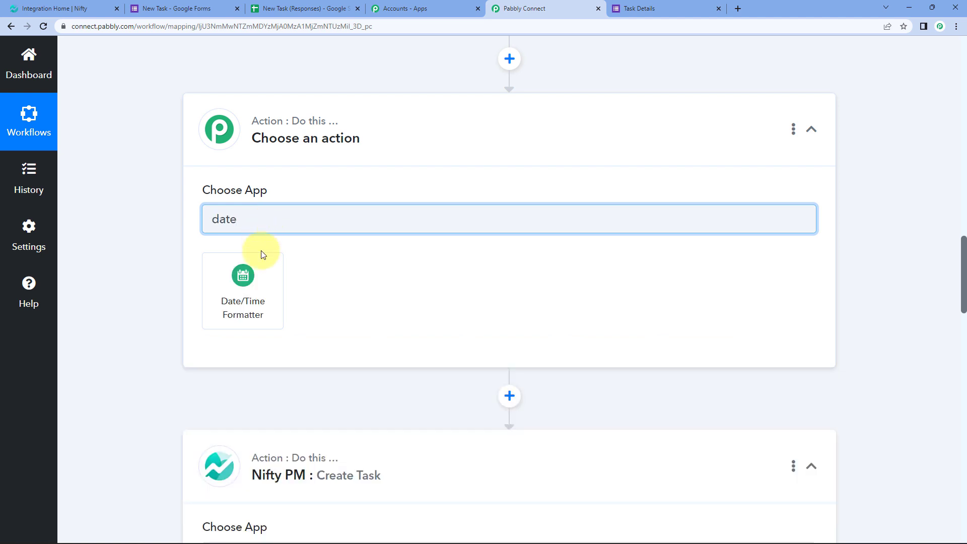
pyautogui.click(250, 303)
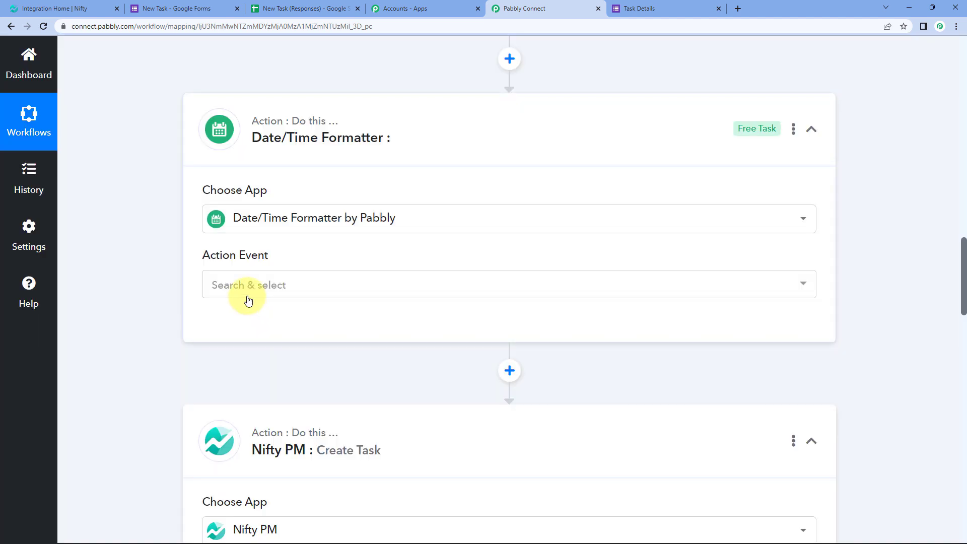
# Step: Set the formatter's action event to Format Date Only and connect it
pyautogui.click(257, 286)
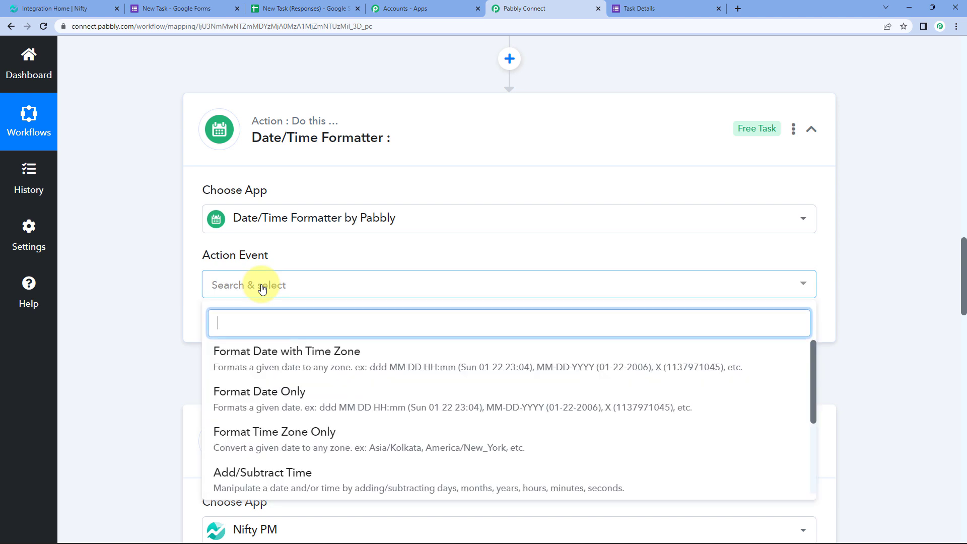
pyautogui.scroll(-2, 149, 261)
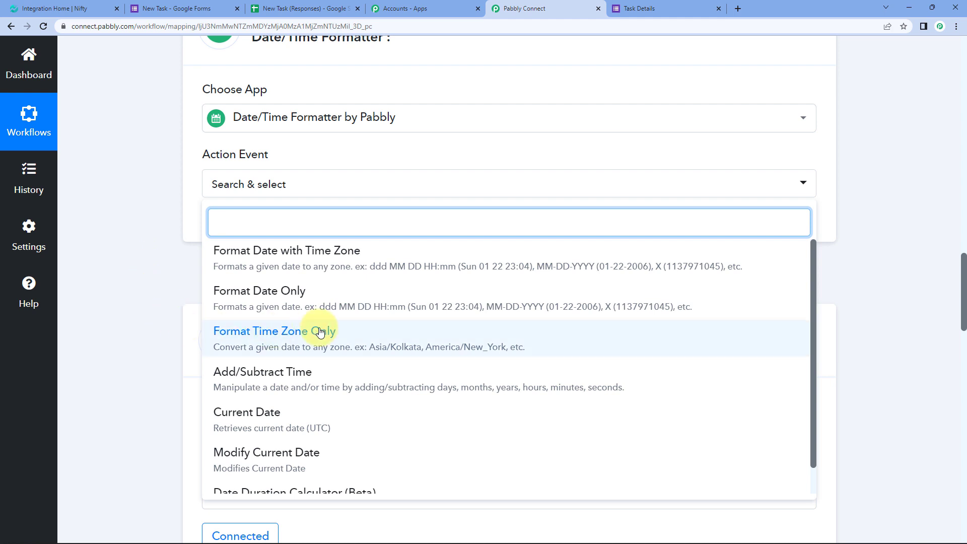
pyautogui.click(292, 294)
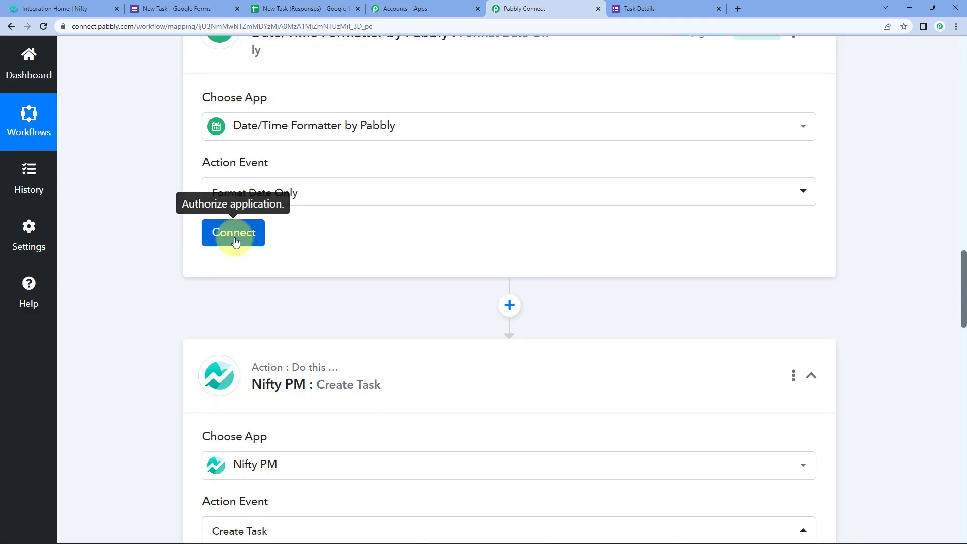
pyautogui.click(234, 236)
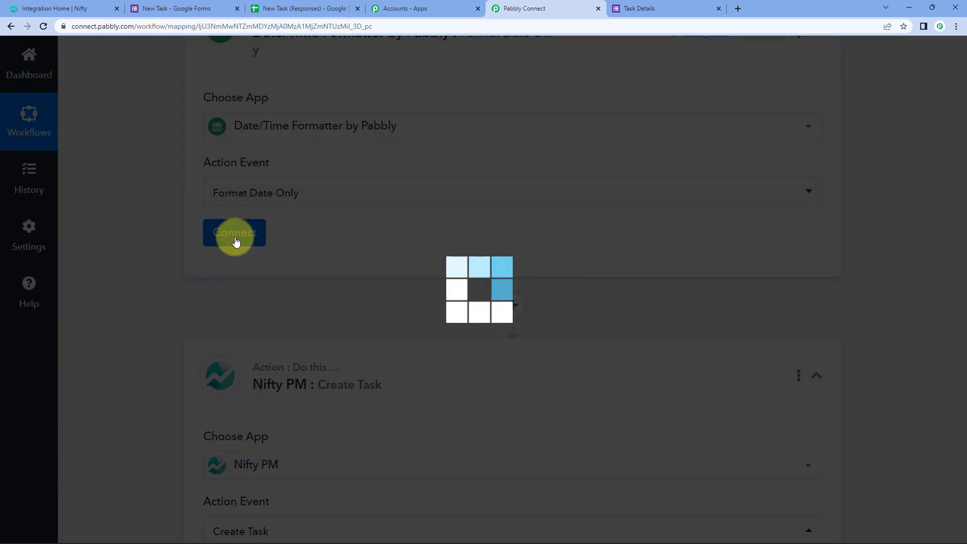
# Step: Map the Google Forms Start Date response to the formatter action's Date field
pyautogui.scroll(-3, 158, 213)
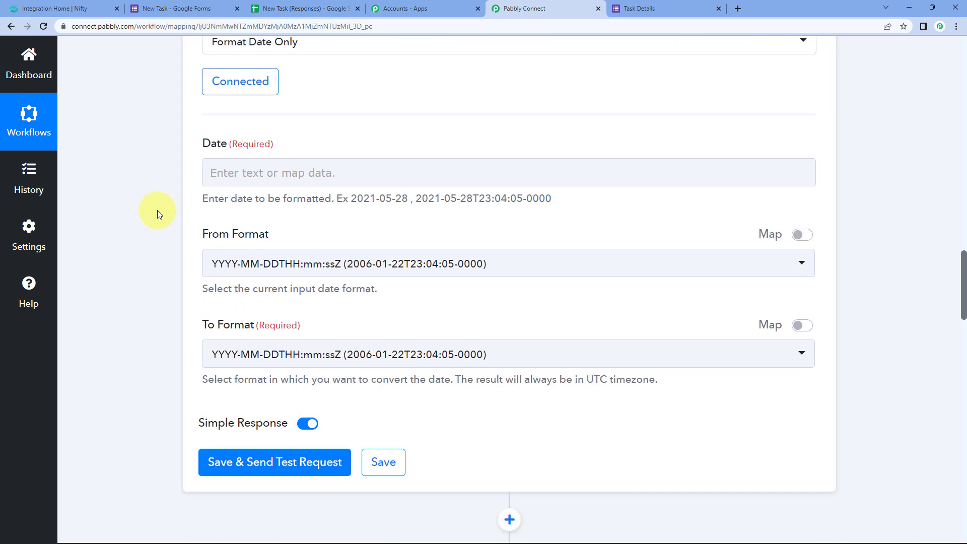
pyautogui.click(276, 173)
pyautogui.click(287, 272)
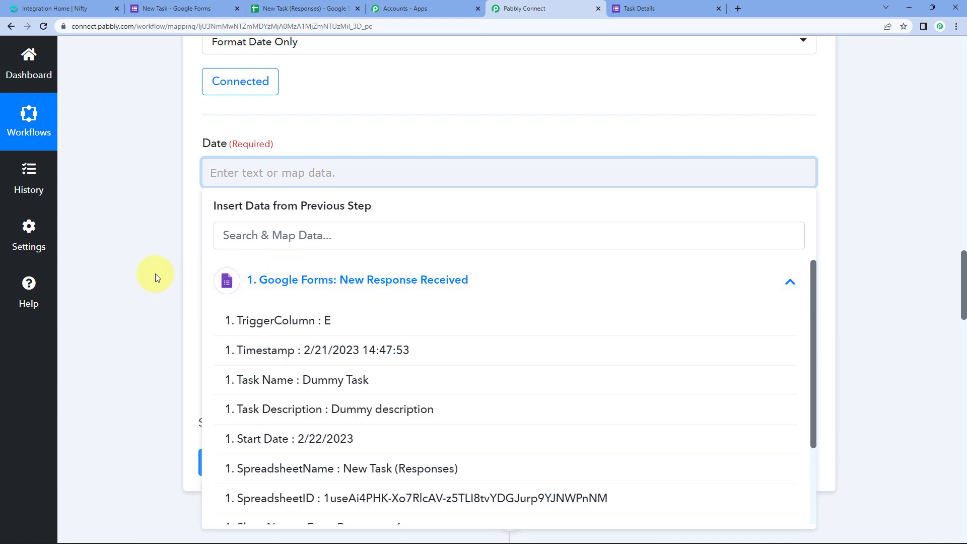
pyautogui.scroll(-2, 155, 275)
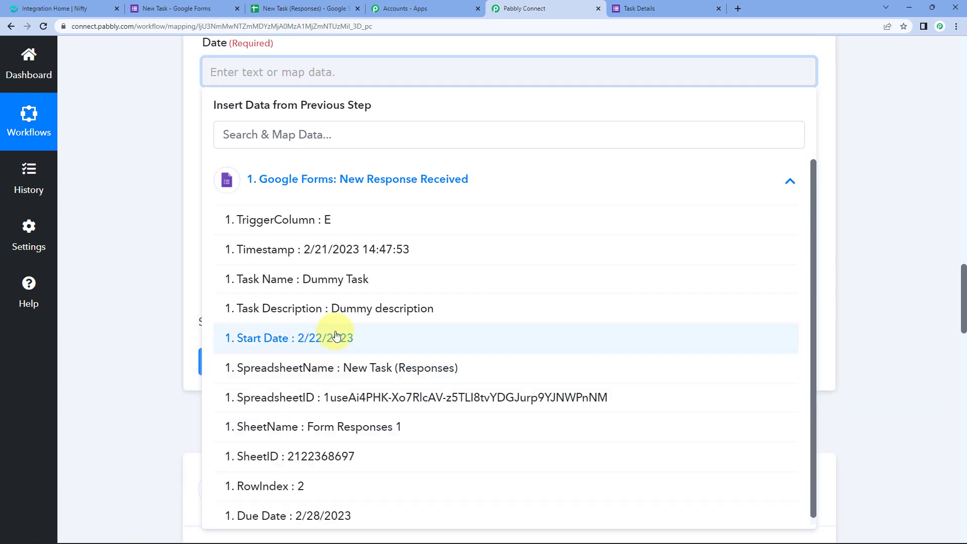
pyautogui.click(287, 334)
pyautogui.click(151, 131)
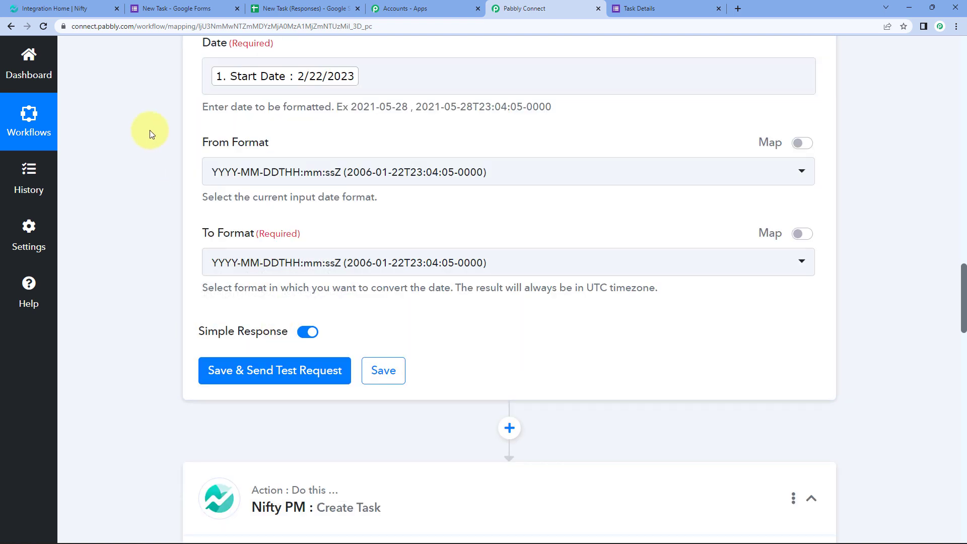
# Step: Set the formatter's From Format to MM/DD/YY (01/22/06)
pyautogui.scroll(-1, 151, 131)
pyautogui.scroll(2, 302, 124)
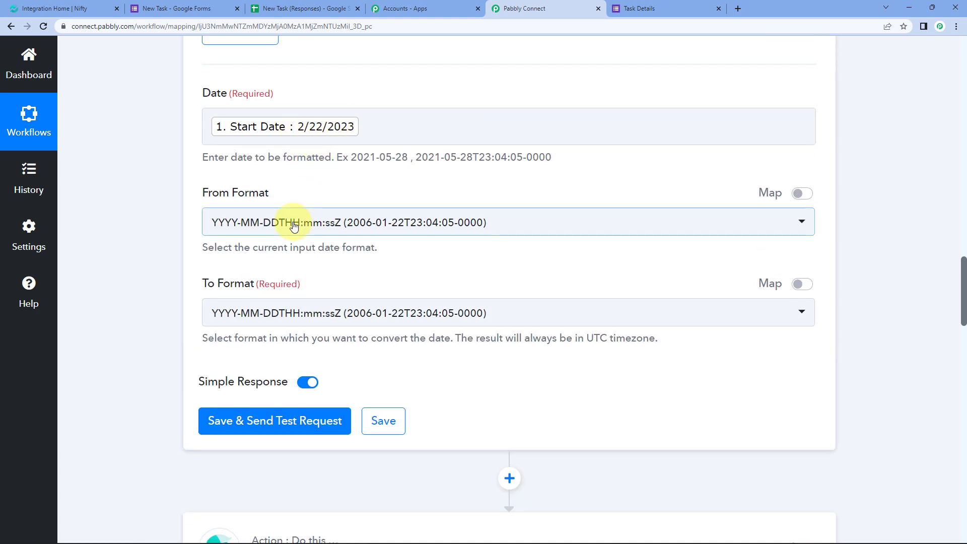
pyautogui.scroll(1, 292, 216)
pyautogui.click(282, 282)
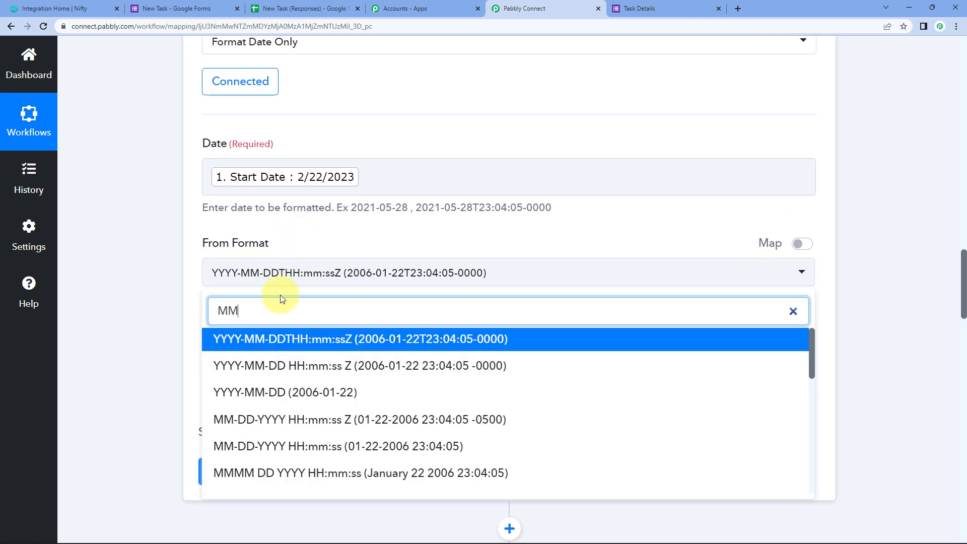
pyautogui.scroll(-2, 161, 383)
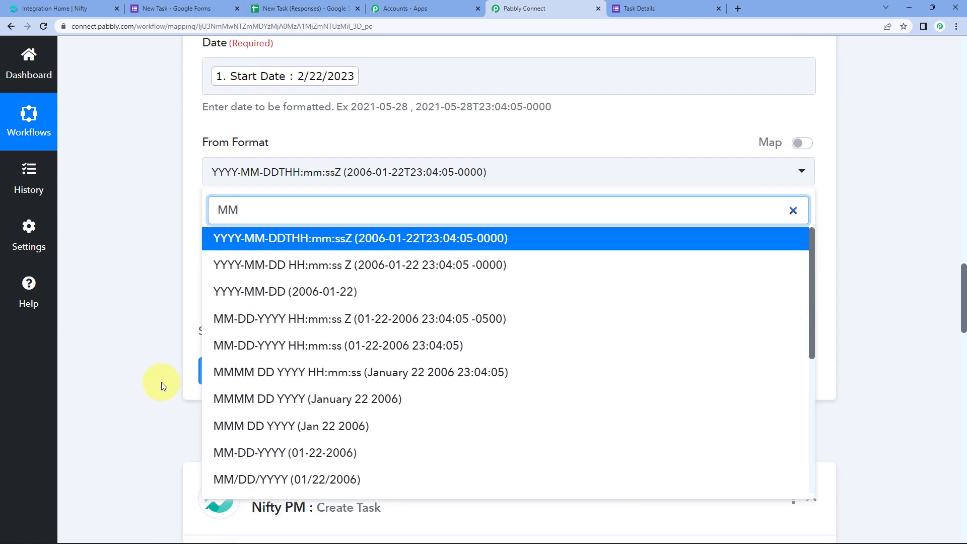
pyautogui.scroll(-1, 252, 345)
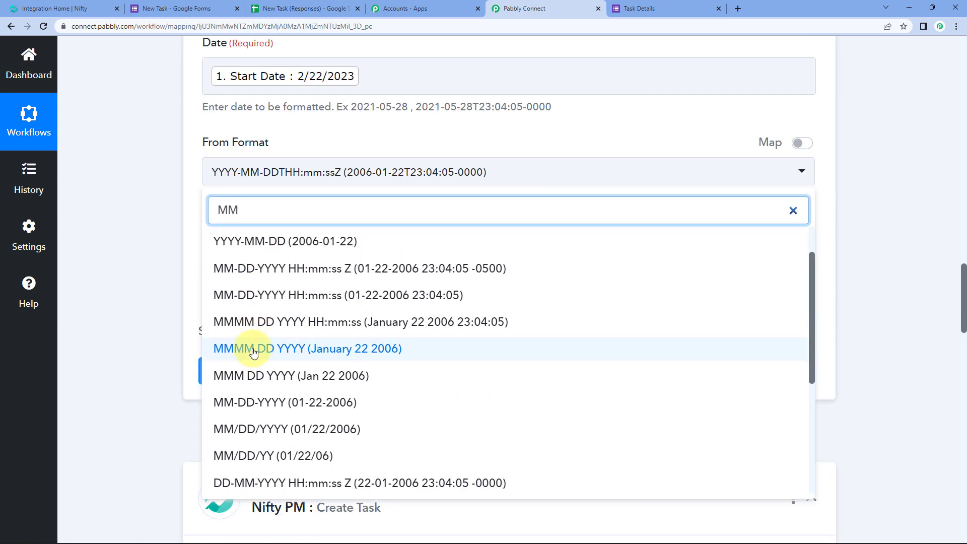
pyautogui.scroll(-2, 254, 353)
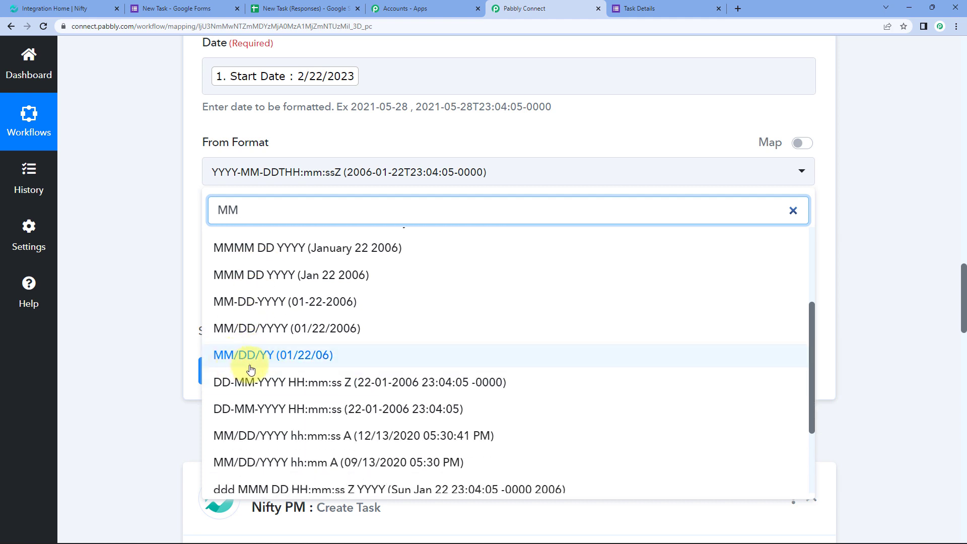
pyautogui.click(281, 357)
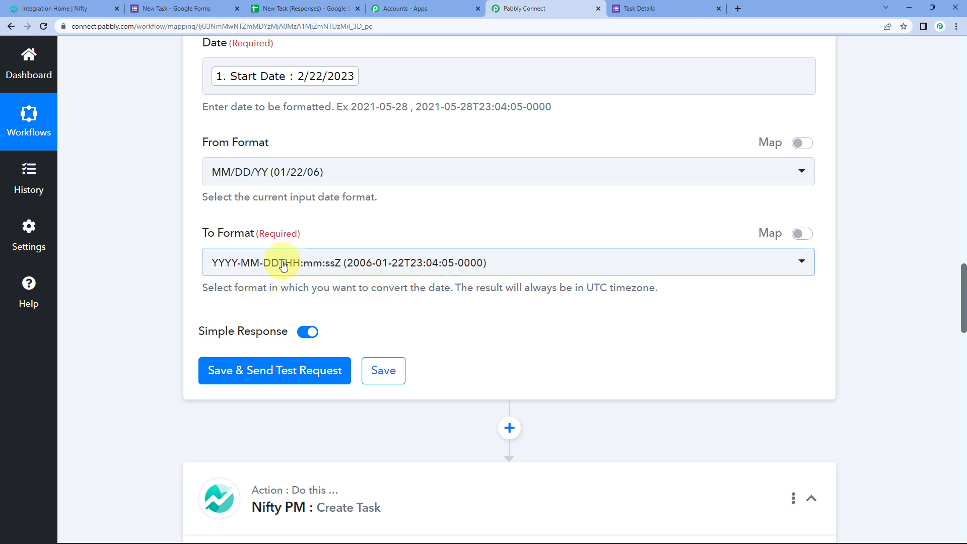
# Step: Review the formatter's To Format options and compare them with the example date below the Nifty action's Start Date field
pyautogui.click(262, 266)
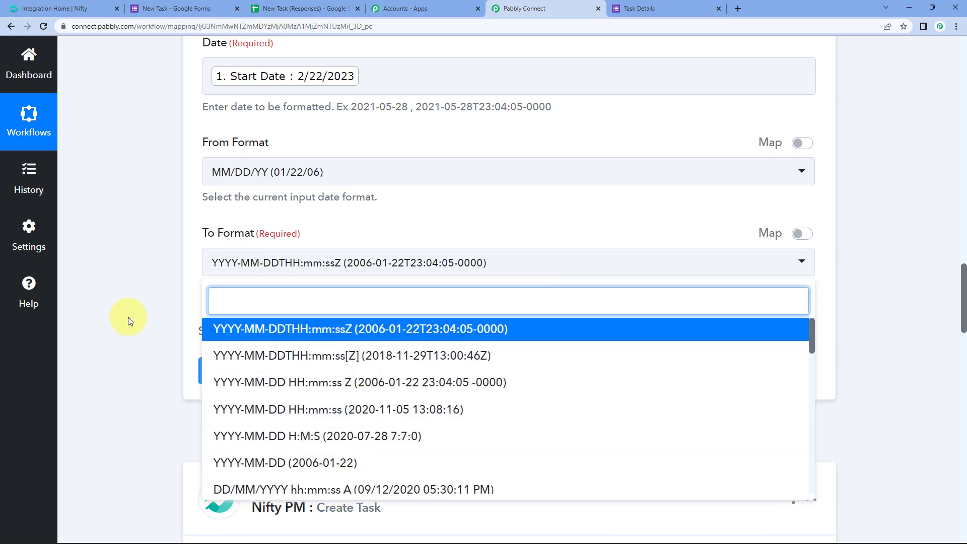
pyautogui.click(183, 262)
pyautogui.scroll(-10, 156, 306)
pyautogui.scroll(-8, 156, 307)
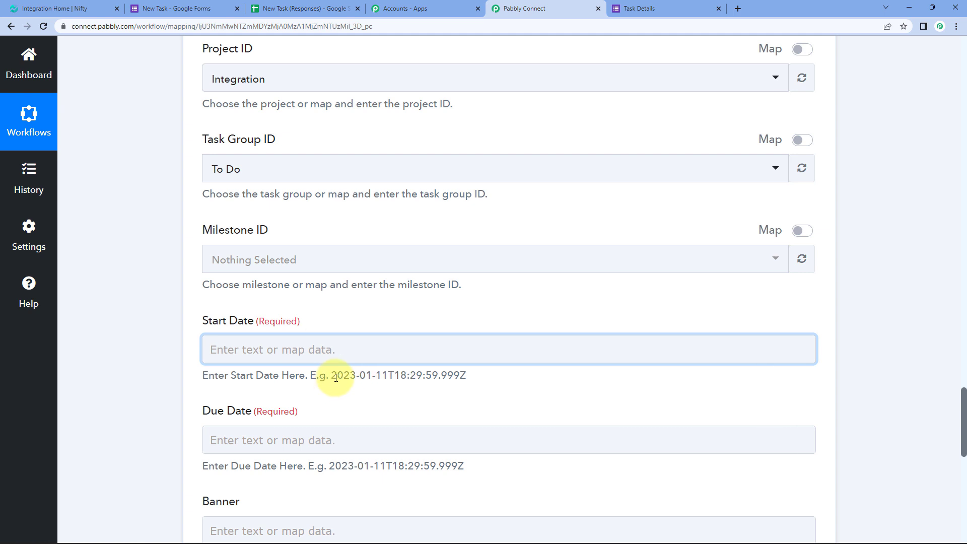
pyautogui.moveTo(332, 375); pyautogui.dragTo(467, 375)
pyautogui.click(390, 375)
pyautogui.click(150, 256)
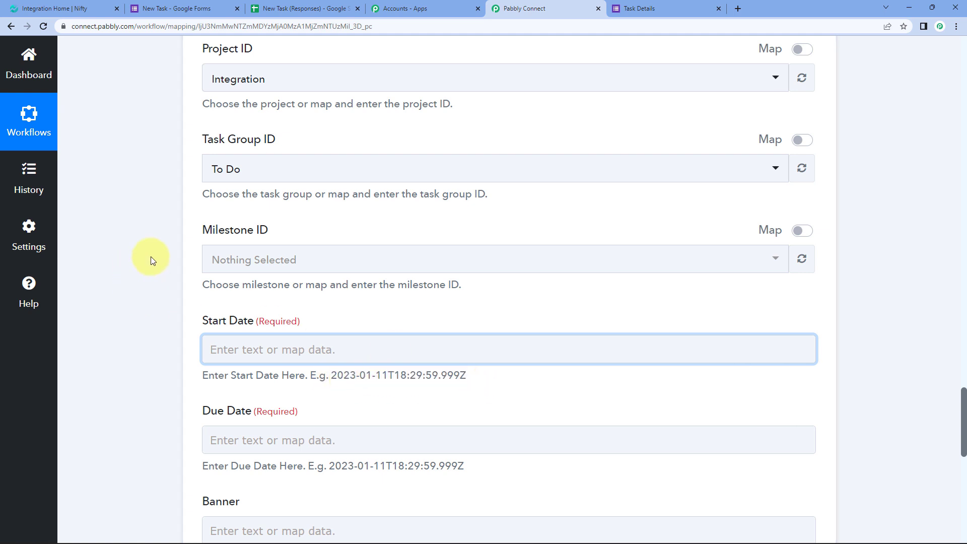
pyautogui.scroll(4, 152, 256)
pyautogui.scroll(12, 152, 256)
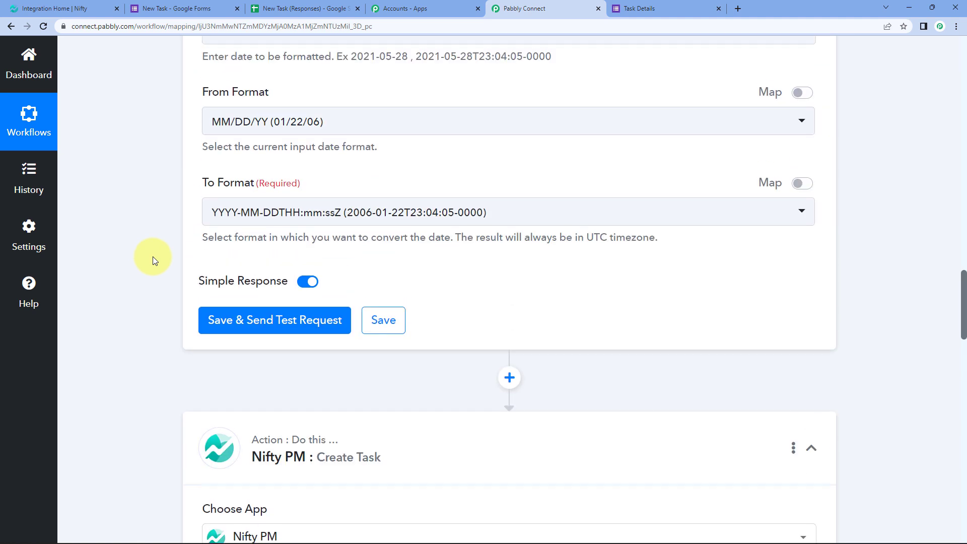
# Step: Save the Start Date formatter with a test request and check the converted date in its response
pyautogui.click(258, 320)
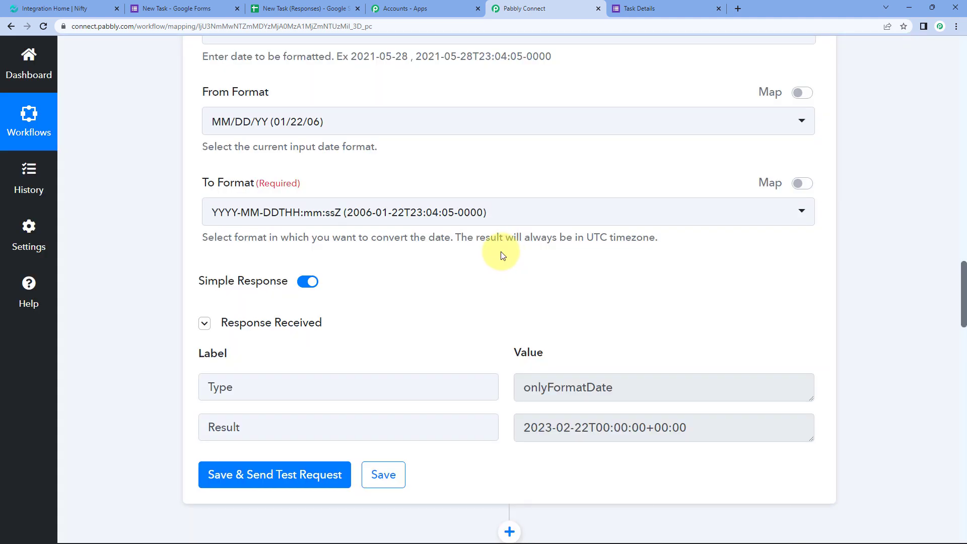
pyautogui.scroll(-3, 131, 263)
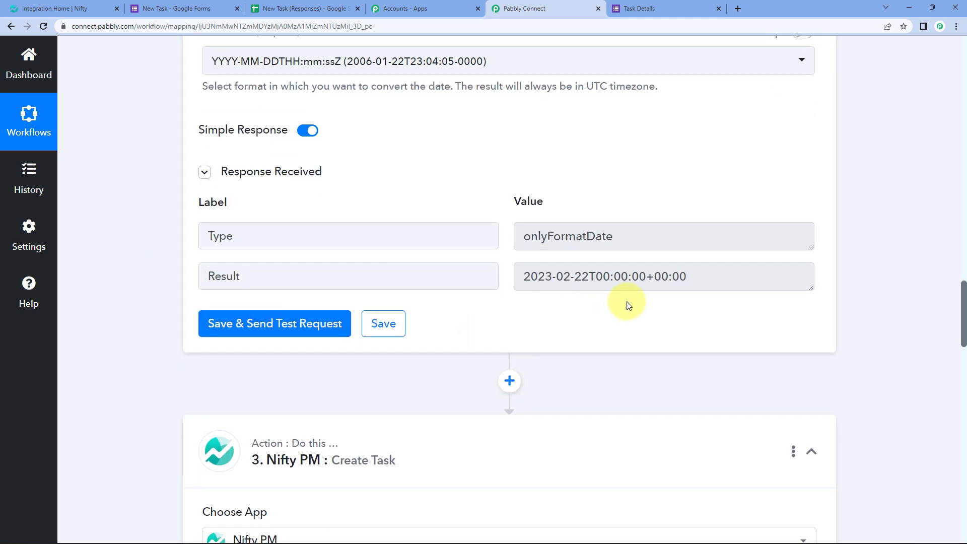
pyautogui.moveTo(524, 277); pyautogui.dragTo(681, 283)
pyautogui.click(527, 277)
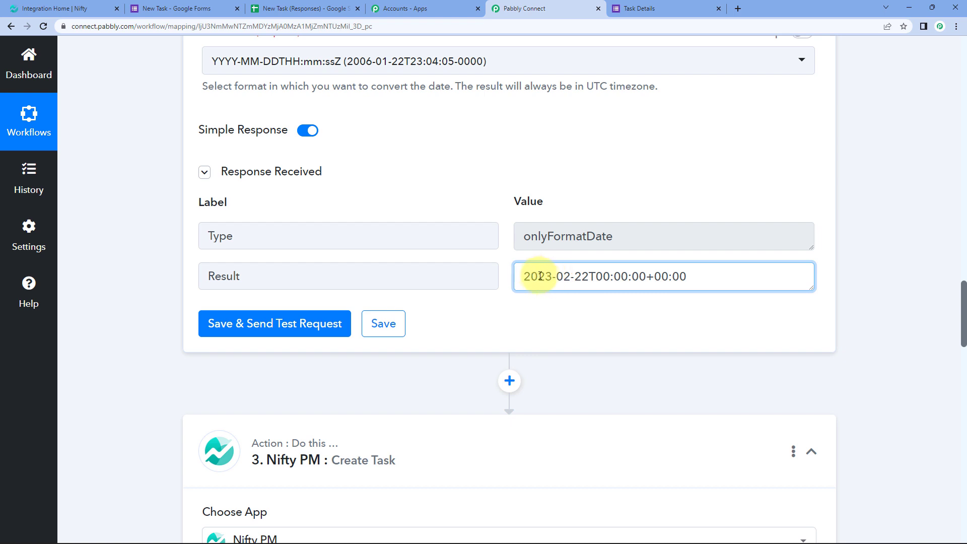
pyautogui.moveTo(527, 276); pyautogui.dragTo(739, 274)
pyautogui.click(675, 315)
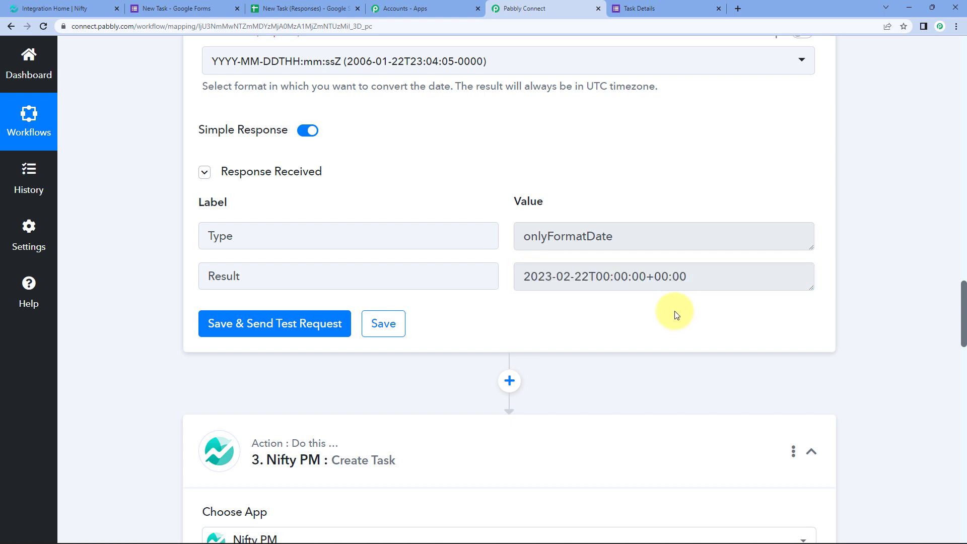
# Step: Copy the Date/Time Formatter step and paste the duplicate directly after it
pyautogui.scroll(10, 677, 312)
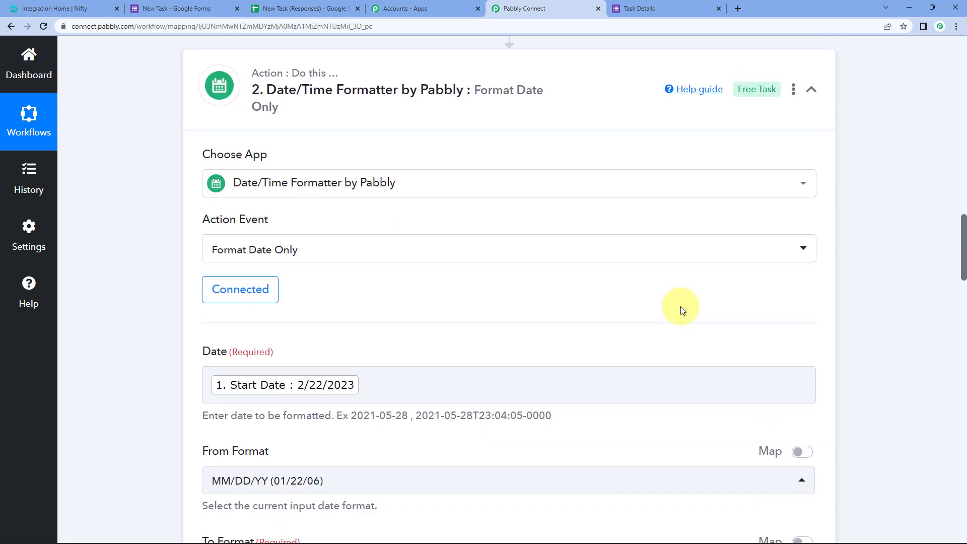
pyautogui.scroll(1, 681, 307)
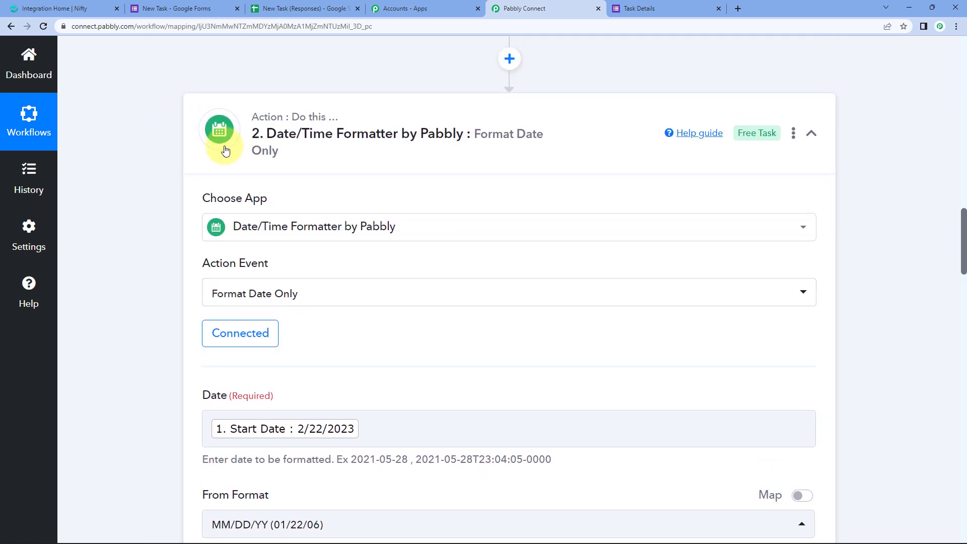
pyautogui.click(794, 133)
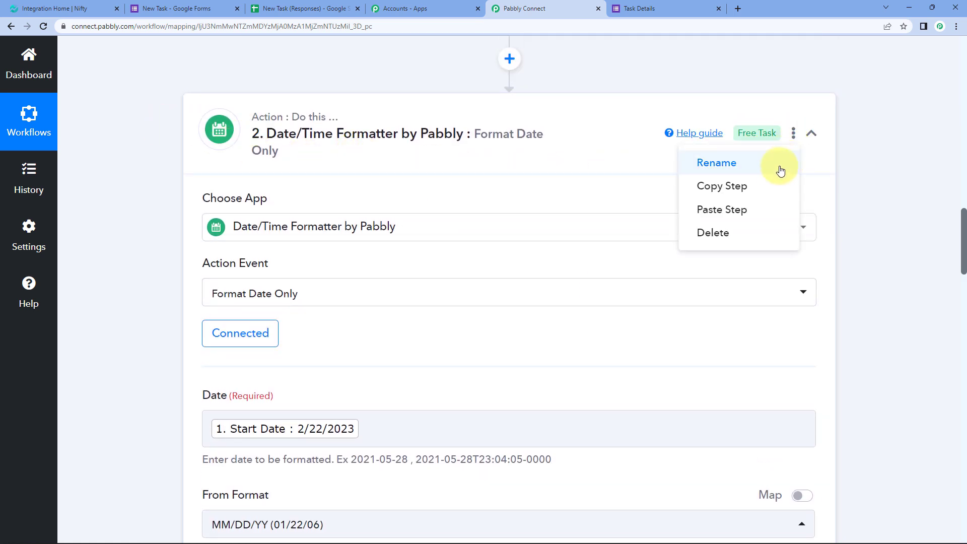
pyautogui.click(722, 187)
pyautogui.click(476, 359)
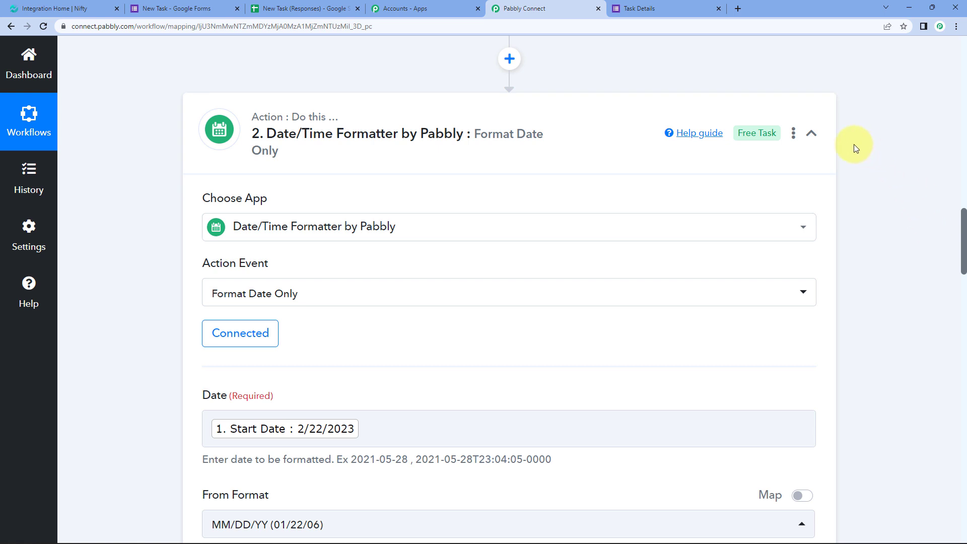
pyautogui.click(794, 137)
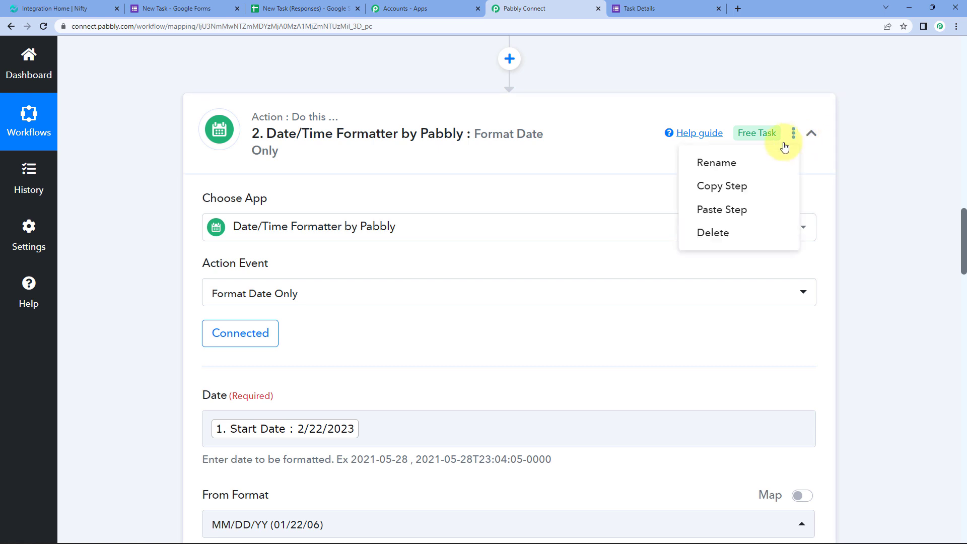
pyautogui.click(746, 221)
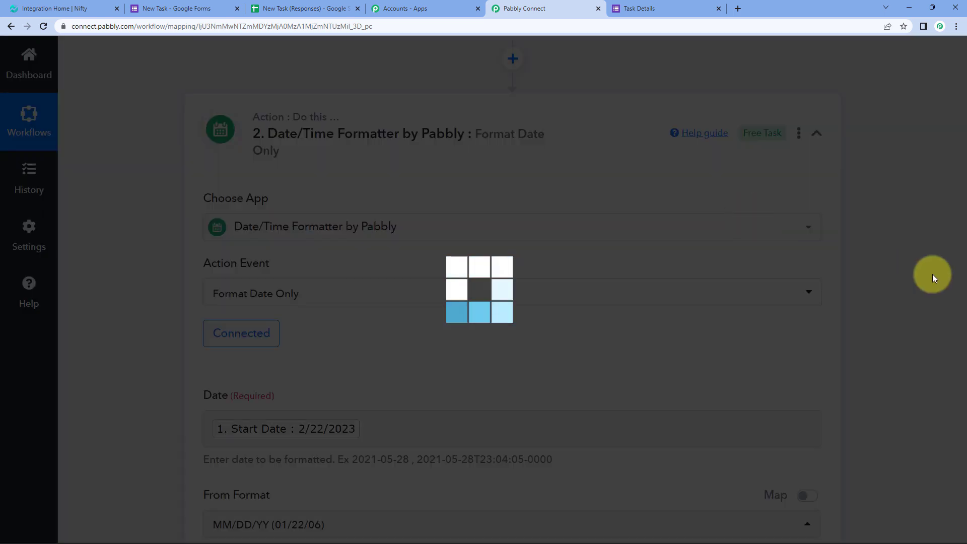
# Step: Expand the duplicated Date/Time Formatter step and remove the mapped Start Date from its Date field
pyautogui.scroll(-12, 933, 274)
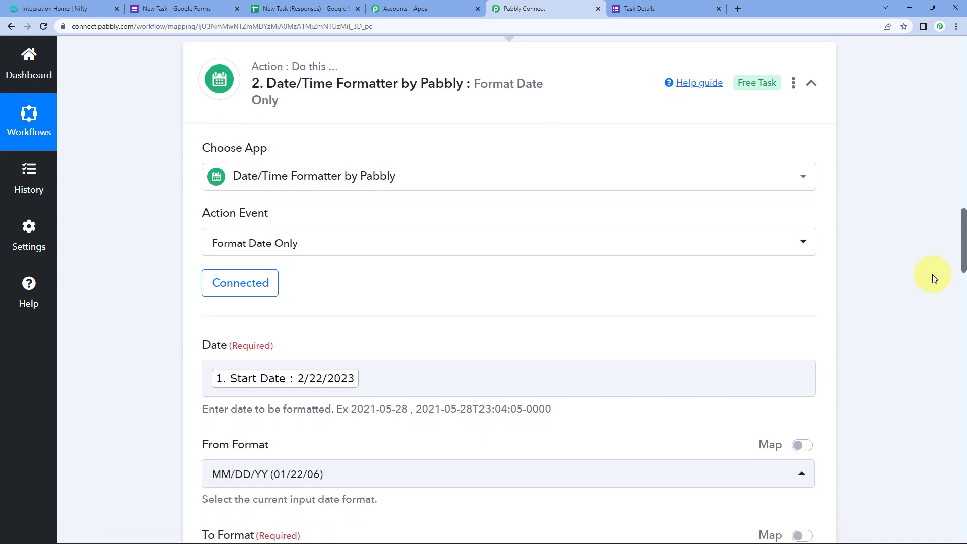
pyautogui.scroll(-5, 932, 274)
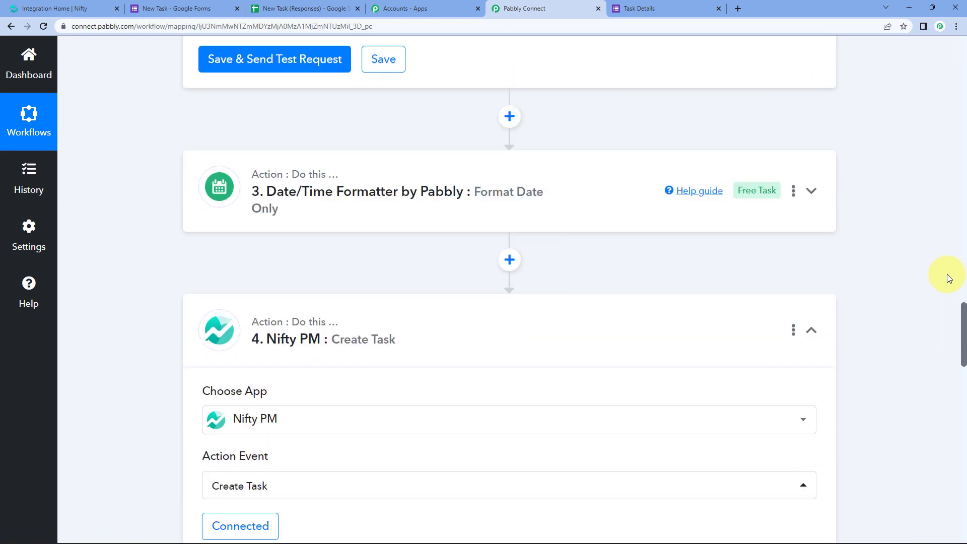
pyautogui.click(377, 181)
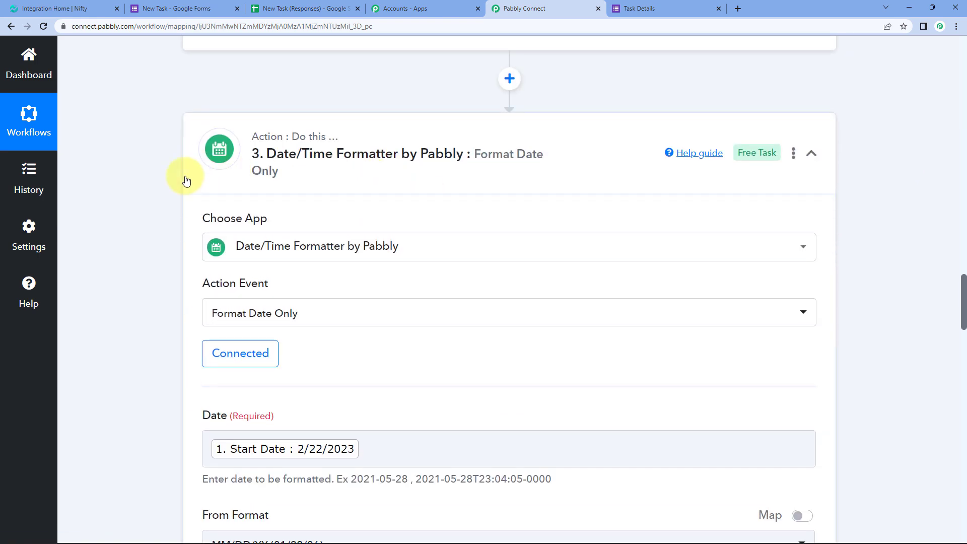
pyautogui.scroll(-4, 159, 189)
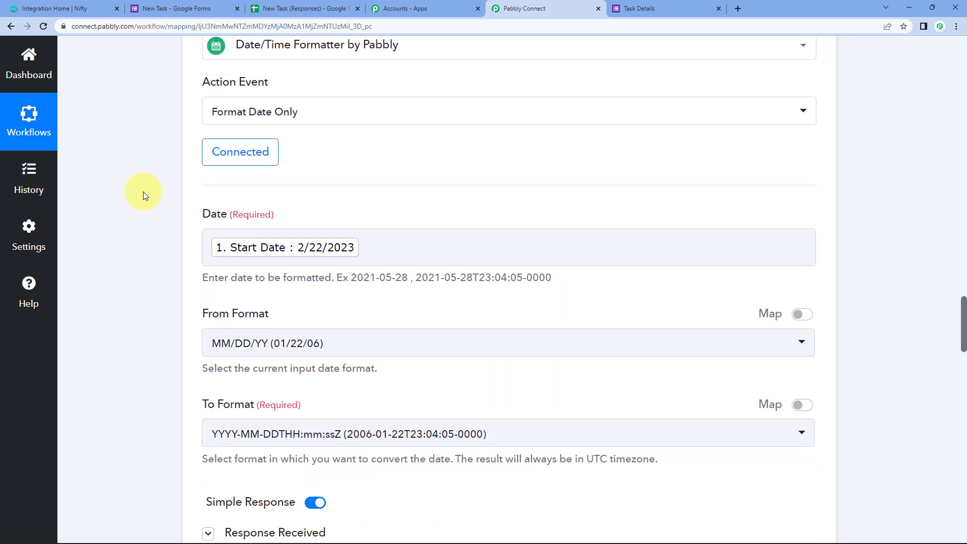
pyautogui.click(380, 261)
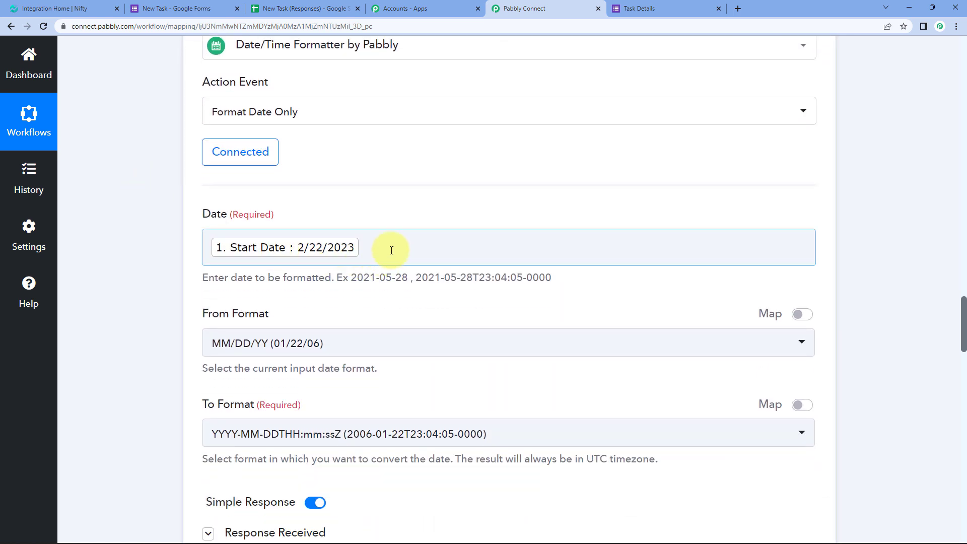
pyautogui.click(392, 250)
pyautogui.press('BackSpace')
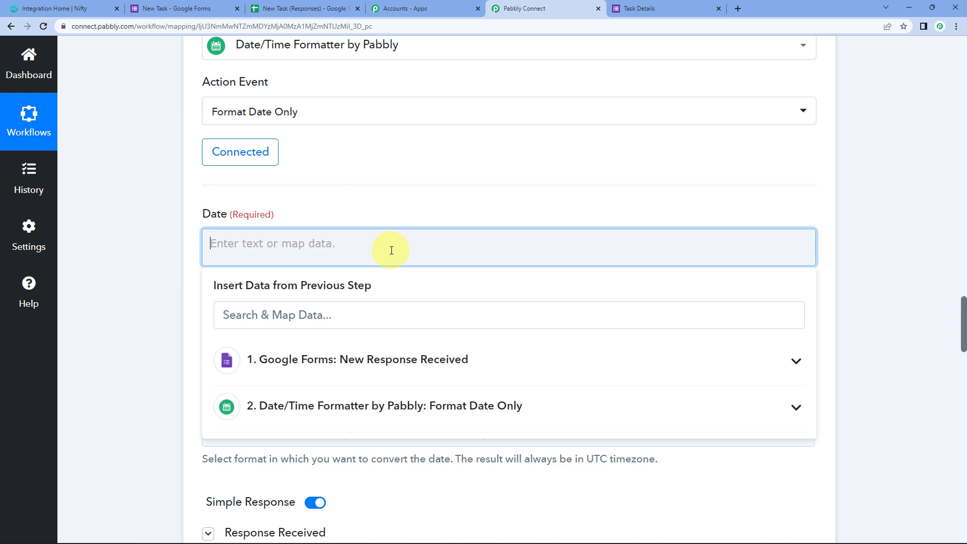
# Step: Map the form's Due Date to the duplicated formatter's Date field, then save it with a test request
pyautogui.click(395, 358)
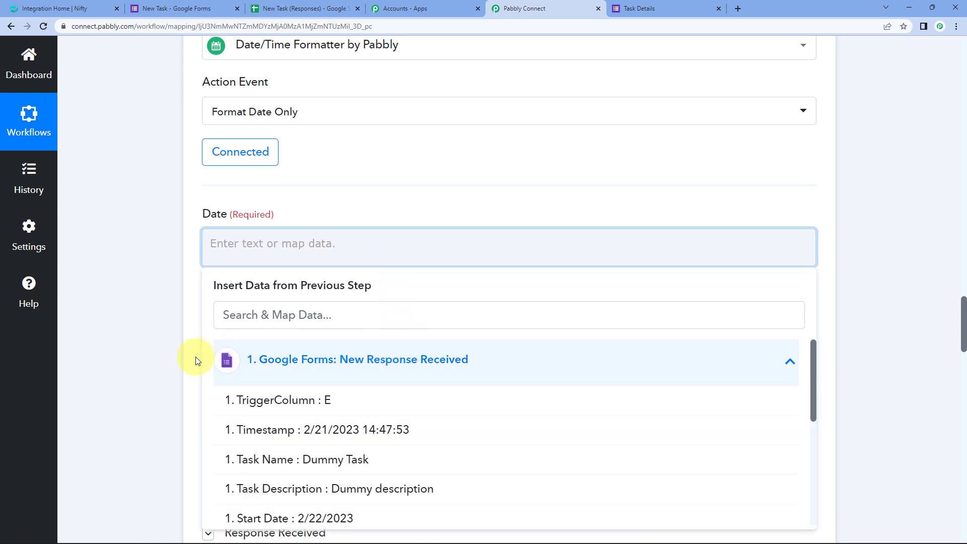
pyautogui.scroll(-2, 187, 355)
pyautogui.scroll(-3, 367, 425)
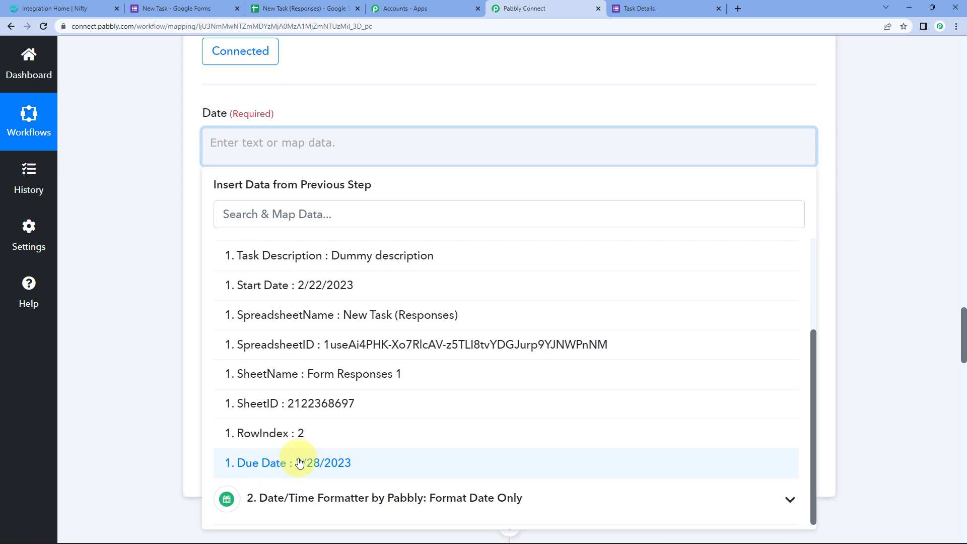
pyautogui.click(264, 467)
pyautogui.click(167, 296)
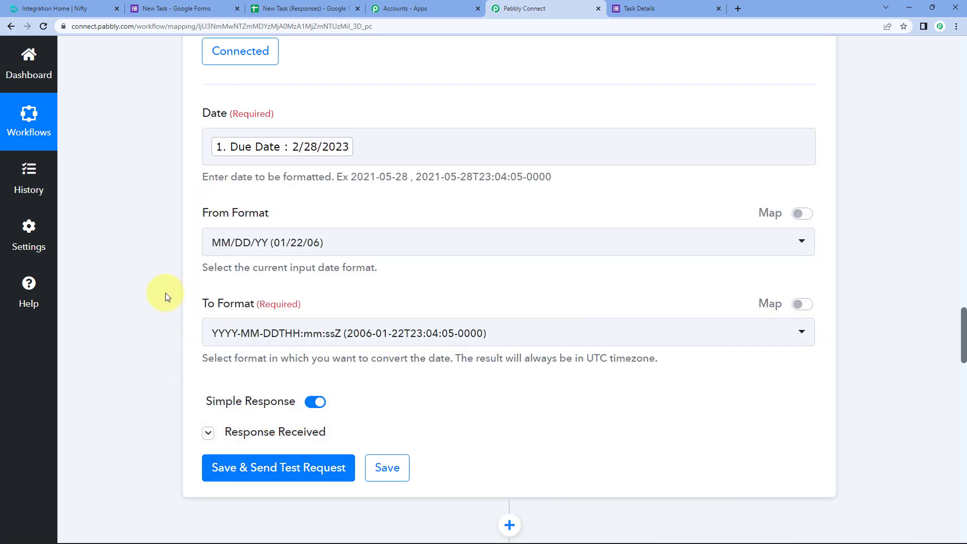
pyautogui.scroll(-3, 136, 335)
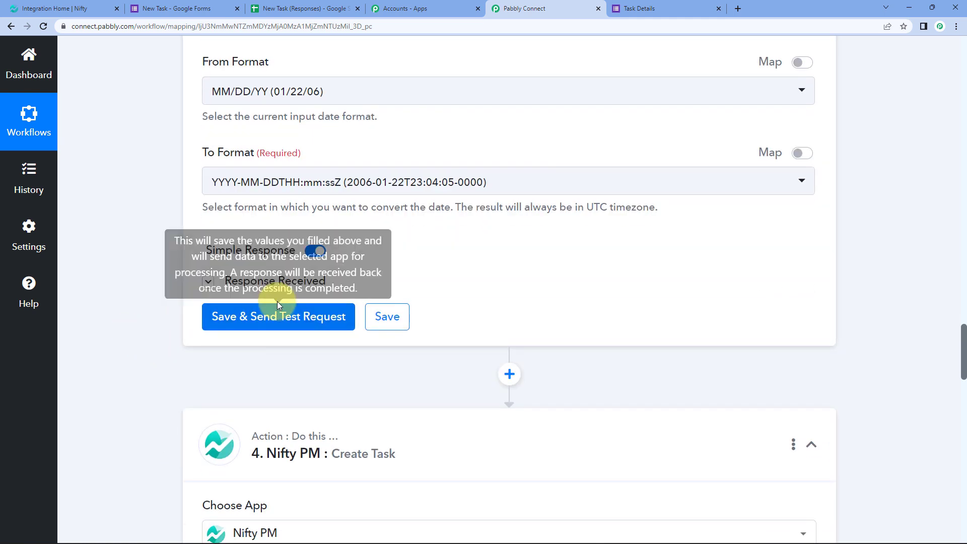
pyautogui.click(225, 306)
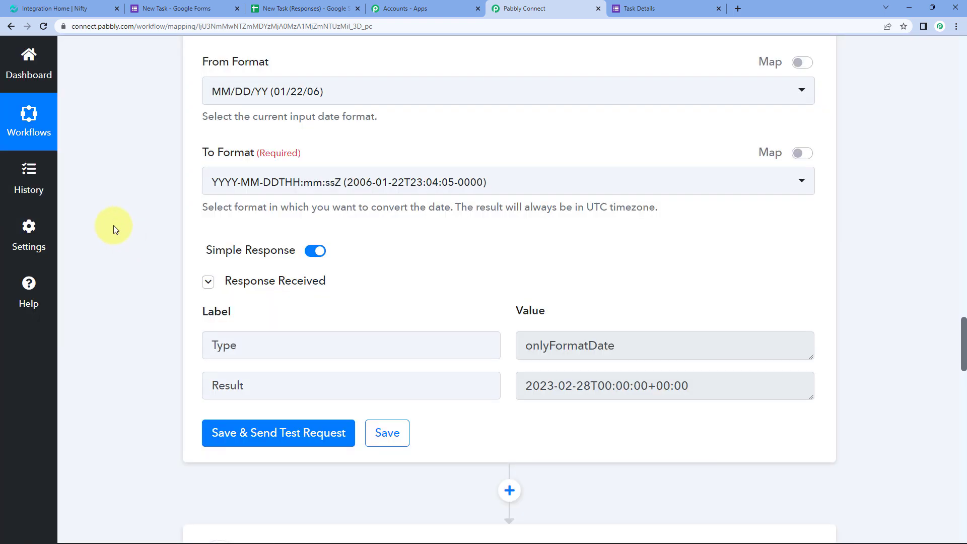
# Step: Check the converted due date and the converted start date in the responses of the two Date/Time Formatter steps
pyautogui.click(615, 389)
pyautogui.hotkey('ctrl', 'a')
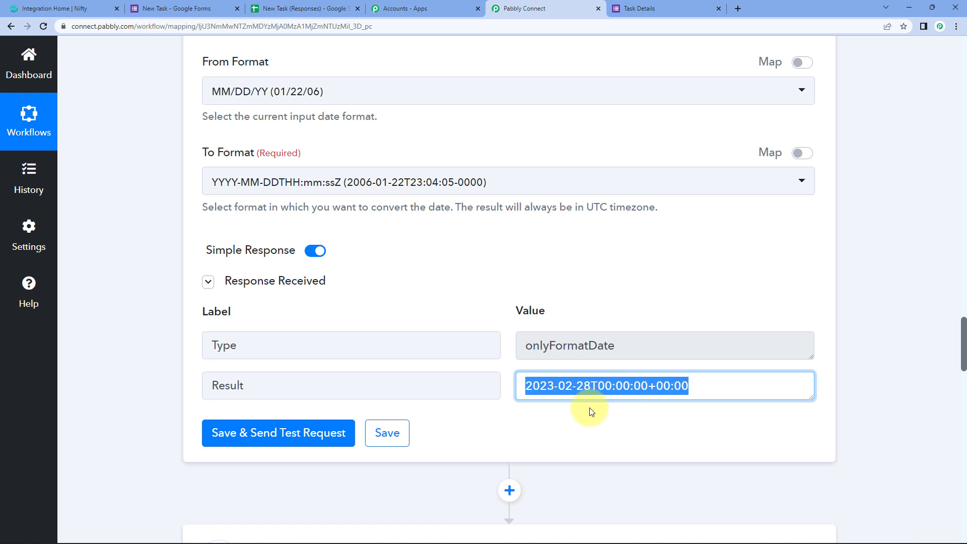
pyautogui.click(600, 437)
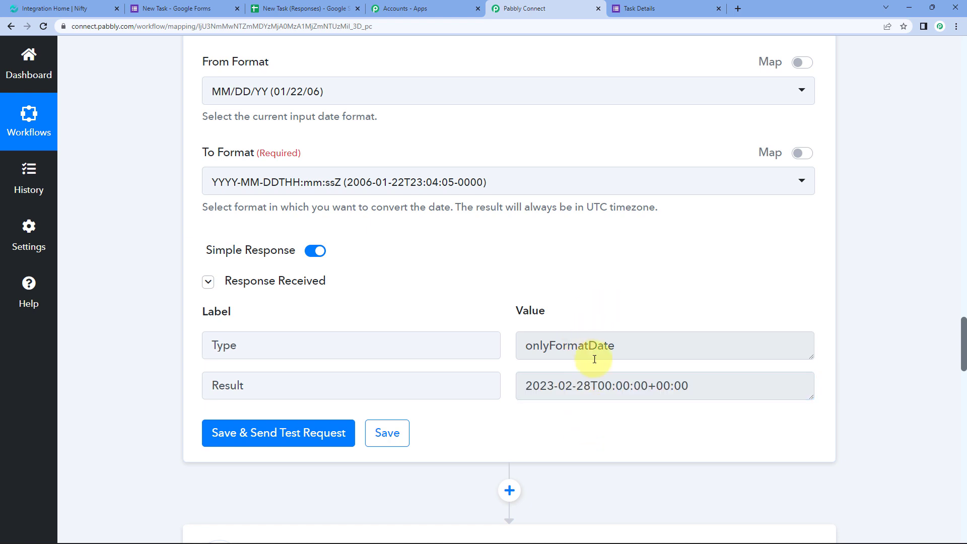
pyautogui.scroll(1, 611, 383)
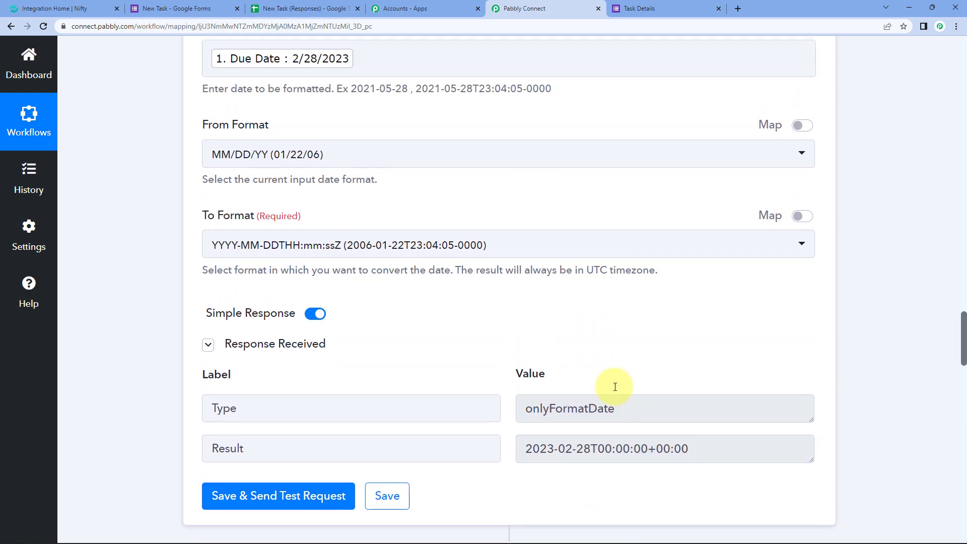
pyautogui.scroll(13, 615, 387)
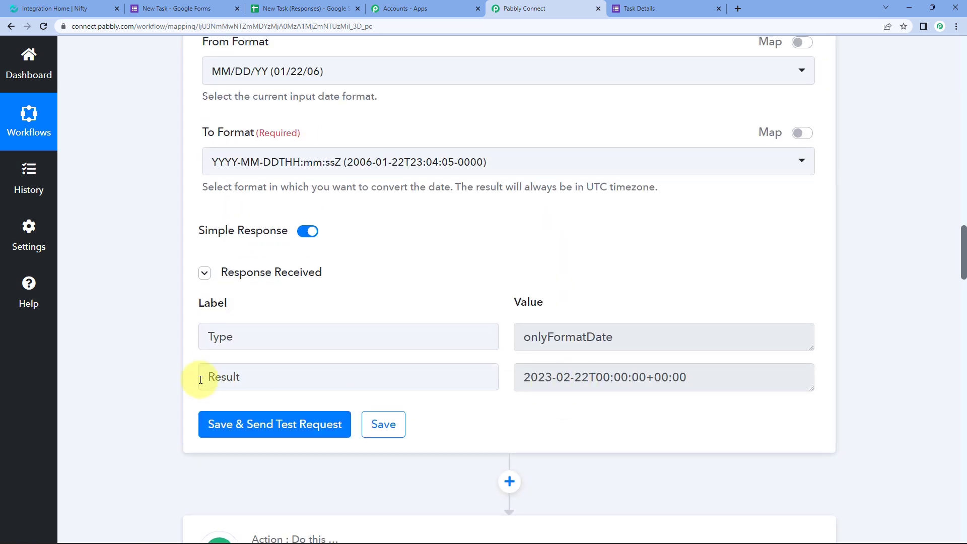
pyautogui.scroll(-18, 178, 371)
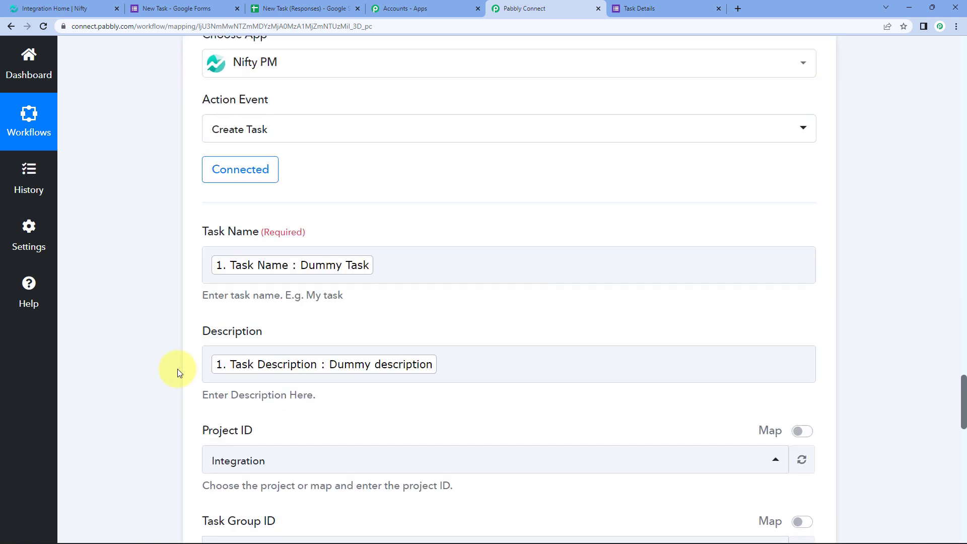
# Step: Save the existing Nifty PM #1 connection again for the Create Task action
pyautogui.scroll(-8, 177, 369)
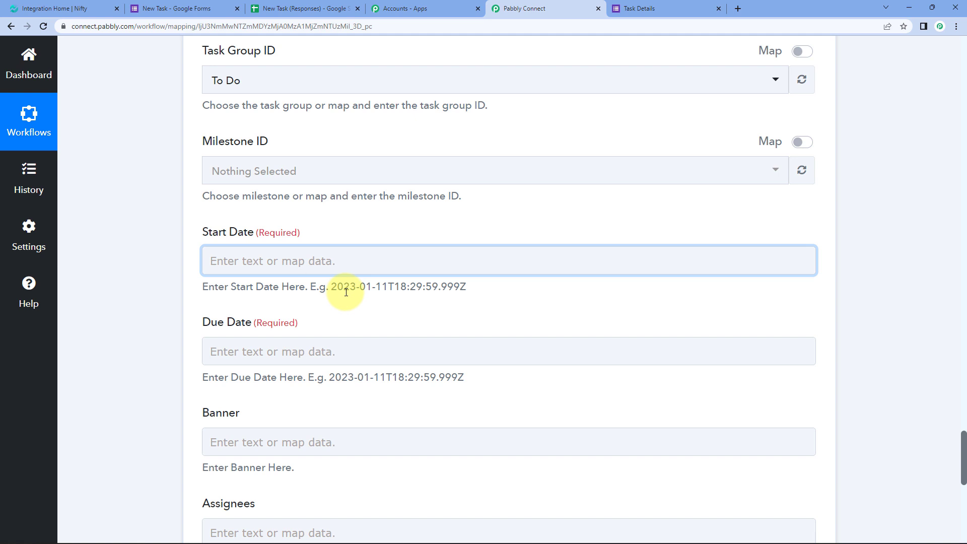
pyautogui.scroll(3, 347, 292)
pyautogui.scroll(5, 346, 296)
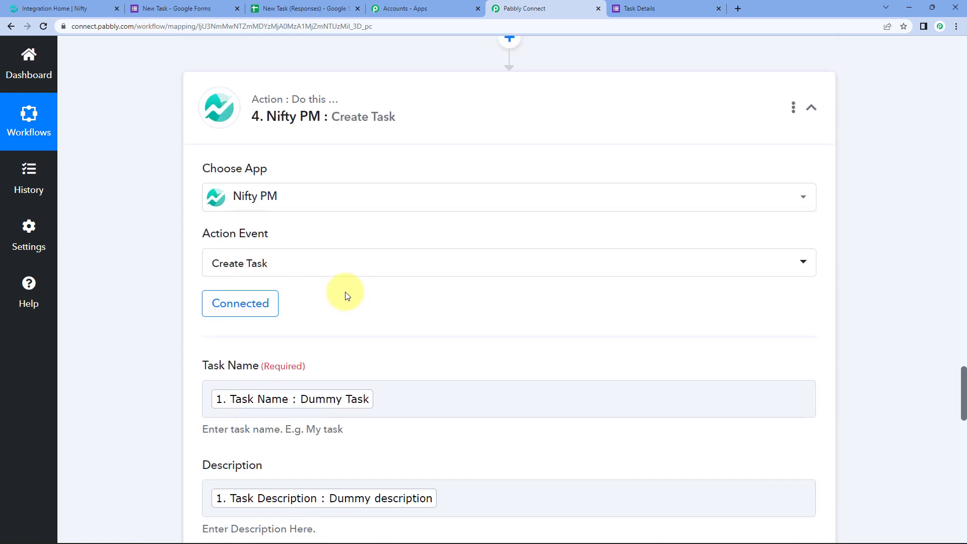
pyautogui.click(225, 309)
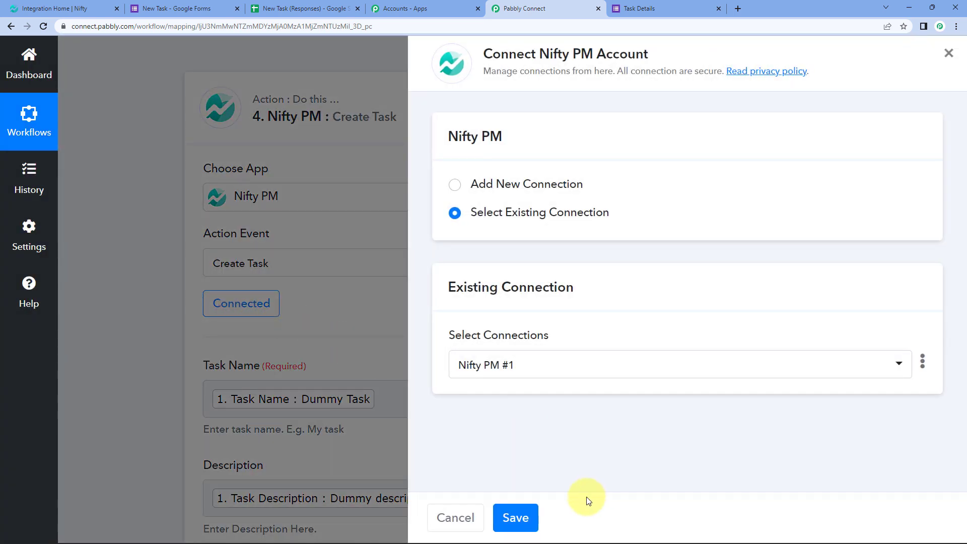
pyautogui.click(518, 519)
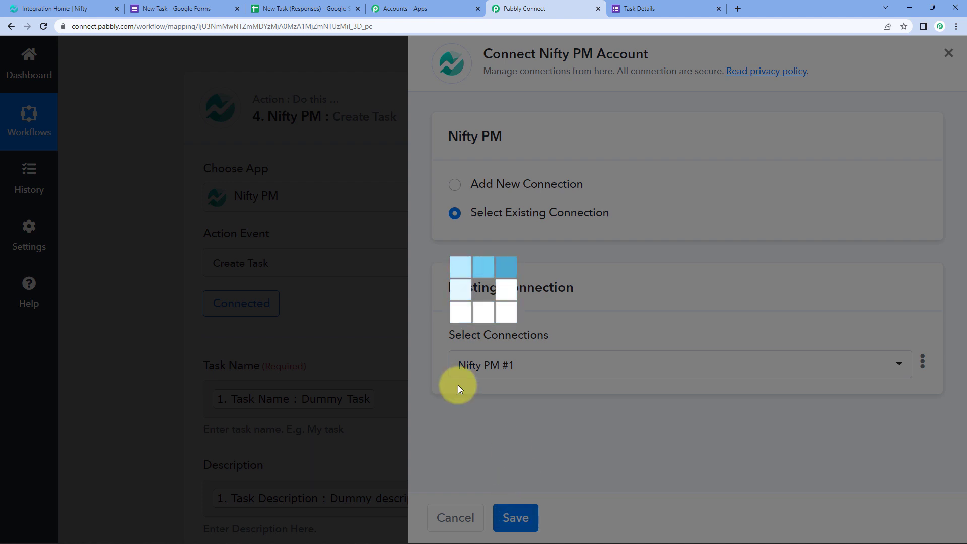
# Step: Map the Result of step 2, the first Date/Time Formatter, to the Nifty task's Start Date
pyautogui.scroll(-13, 153, 318)
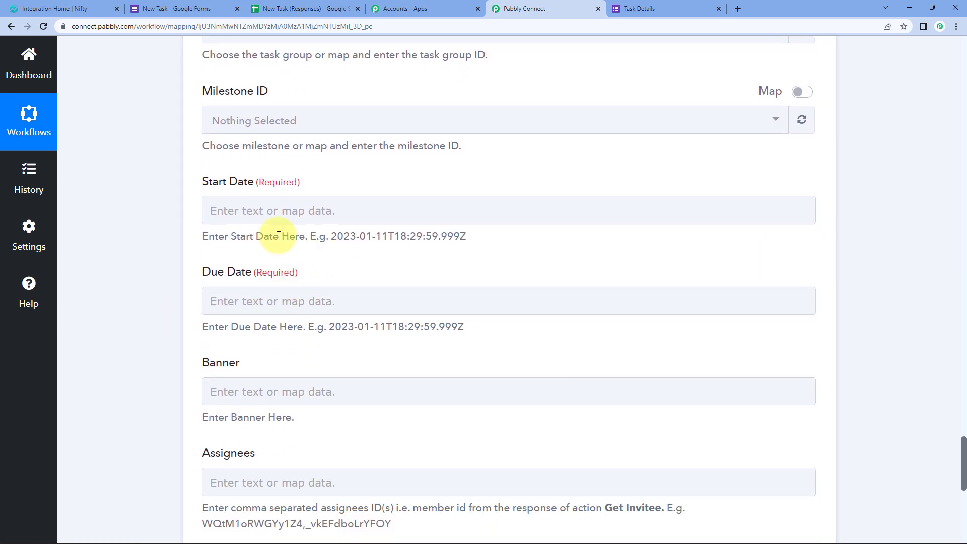
pyautogui.click(266, 211)
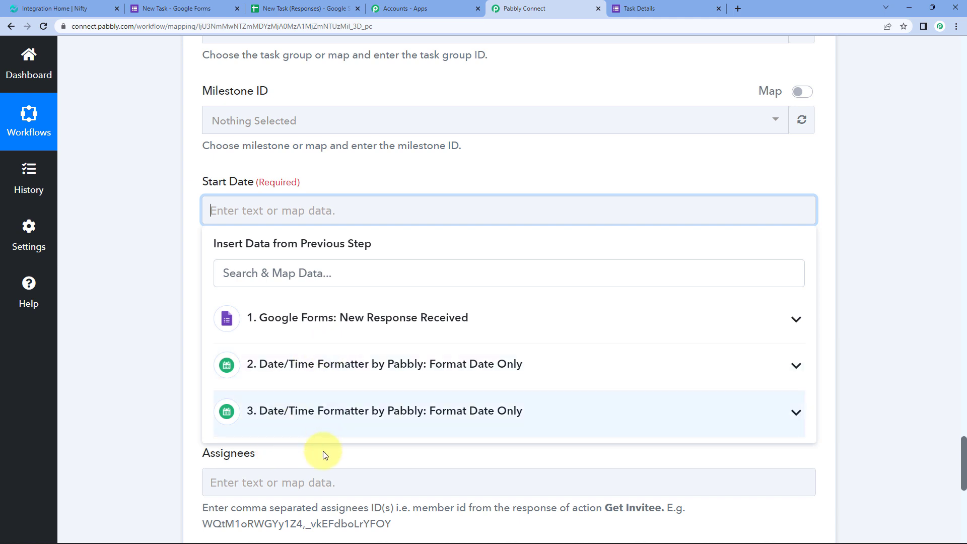
pyautogui.scroll(-3, 138, 211)
pyautogui.scroll(3, 137, 212)
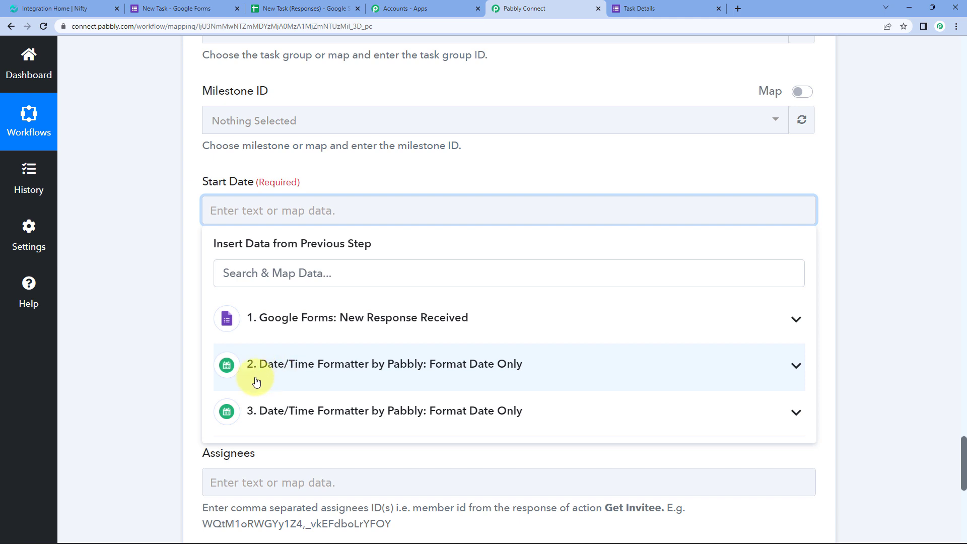
pyautogui.click(261, 379)
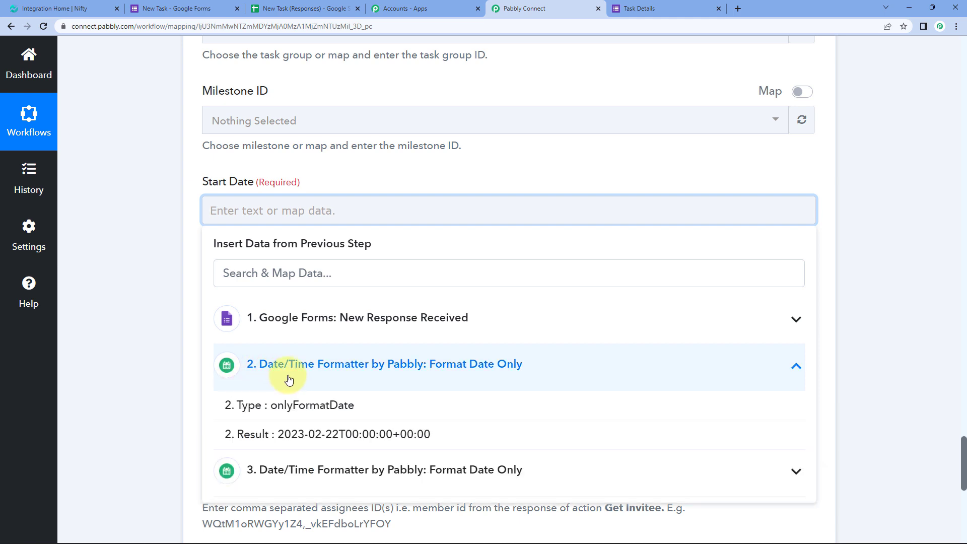
pyautogui.click(351, 434)
pyautogui.click(137, 248)
# Step: Map the Result of step 3, the second Date/Time Formatter, to the Nifty task's Due Date
pyautogui.scroll(-2, 236, 278)
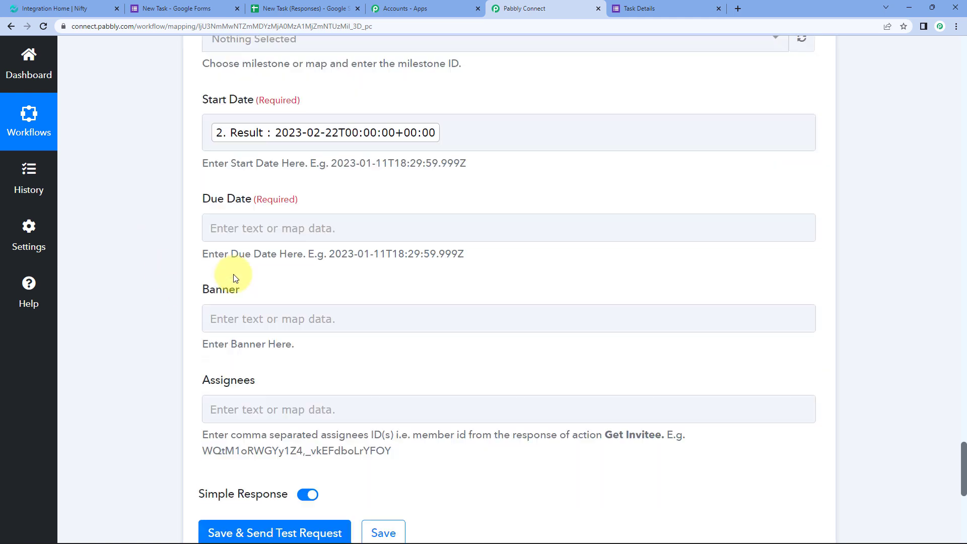
pyautogui.click(276, 209)
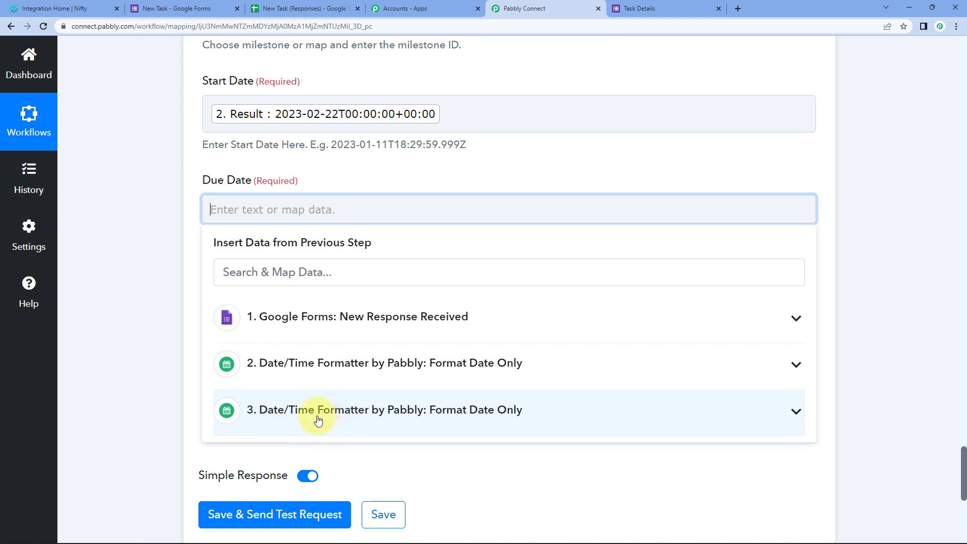
pyautogui.click(316, 418)
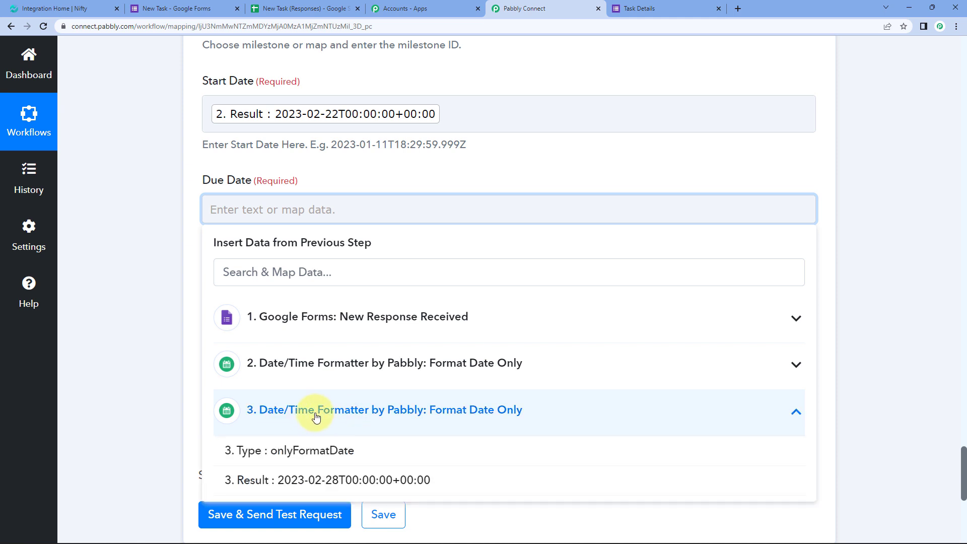
pyautogui.click(318, 482)
pyautogui.click(138, 258)
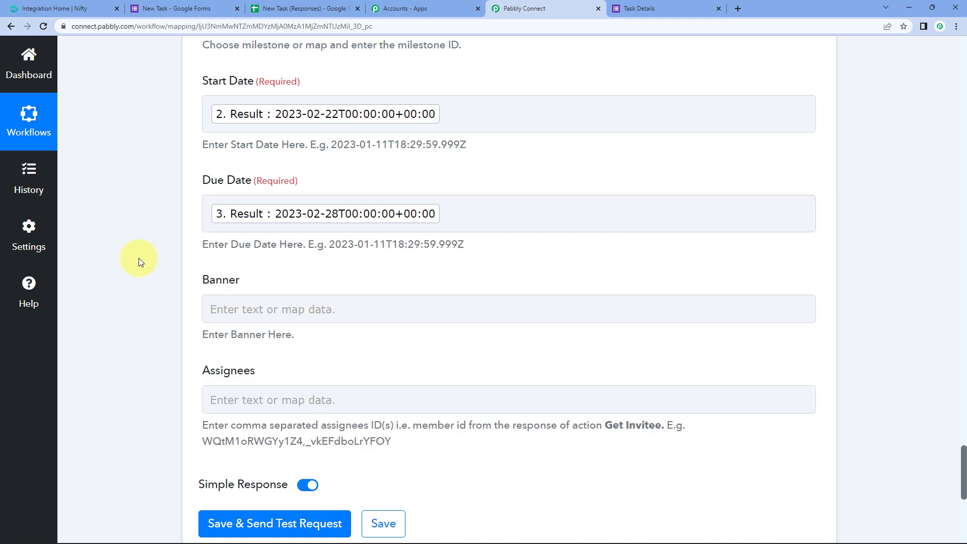
# Step: View the All Tasks list in Nifty, and save the Create Task step in Pabbly Connect with a test request
pyautogui.scroll(-2, 138, 258)
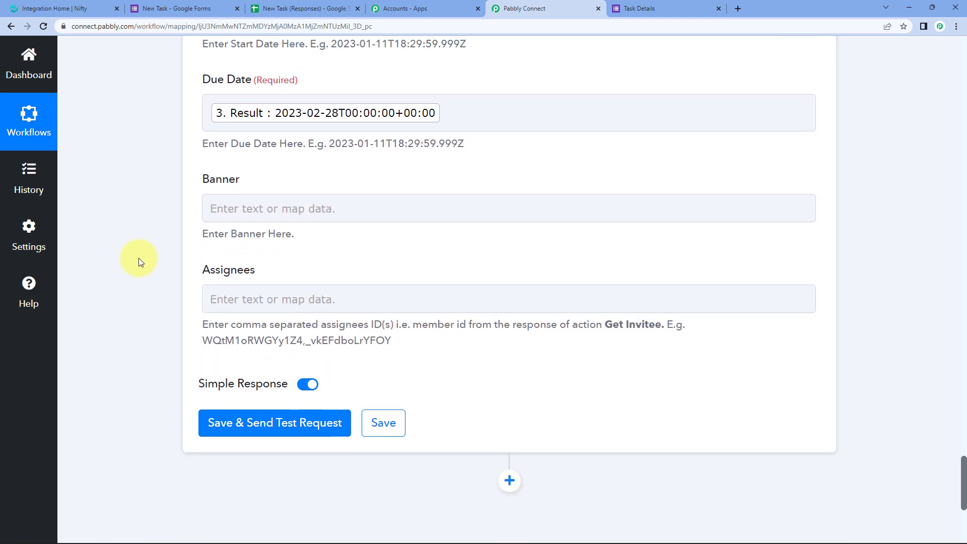
pyautogui.scroll(-3, 140, 262)
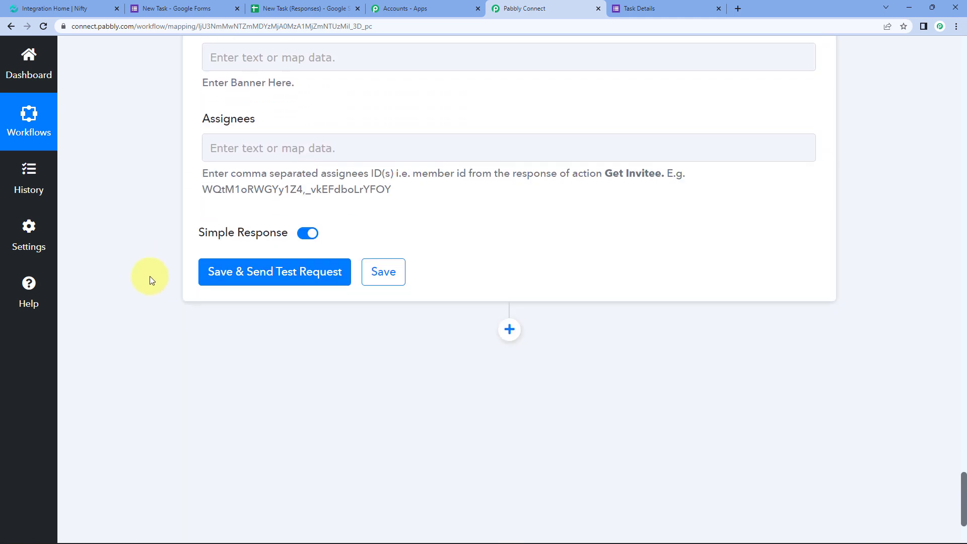
pyautogui.click(261, 281)
pyautogui.hotkey('ctrl', '1')
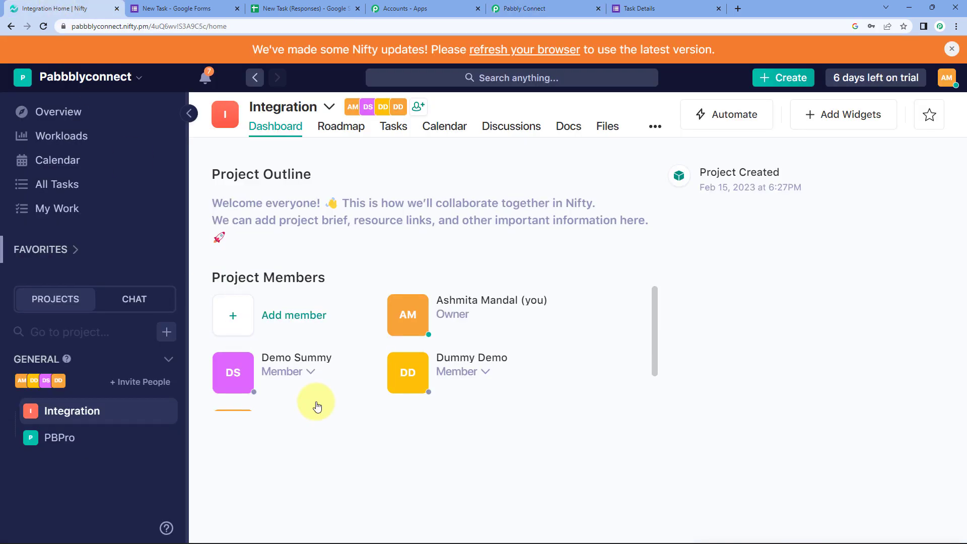
pyautogui.click(45, 184)
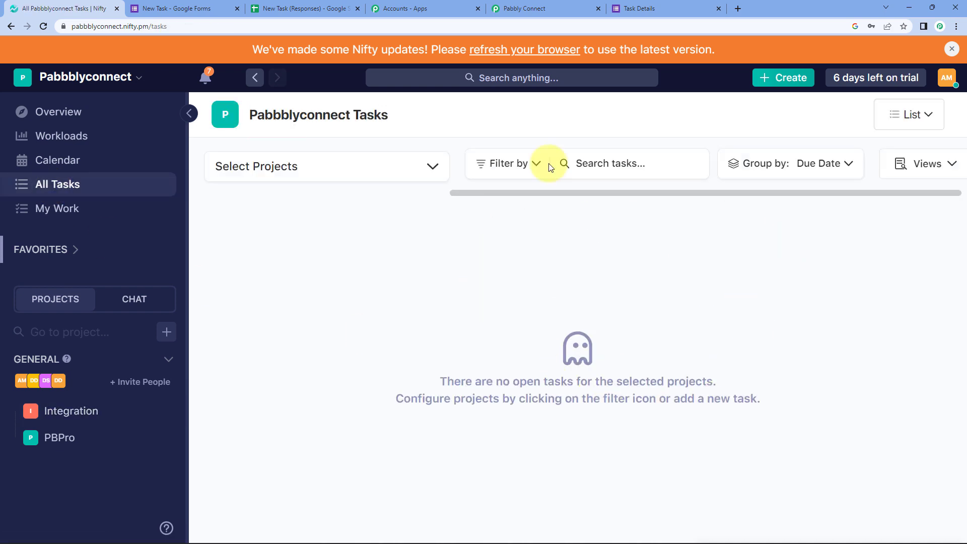
pyautogui.click(526, 8)
pyautogui.click(251, 272)
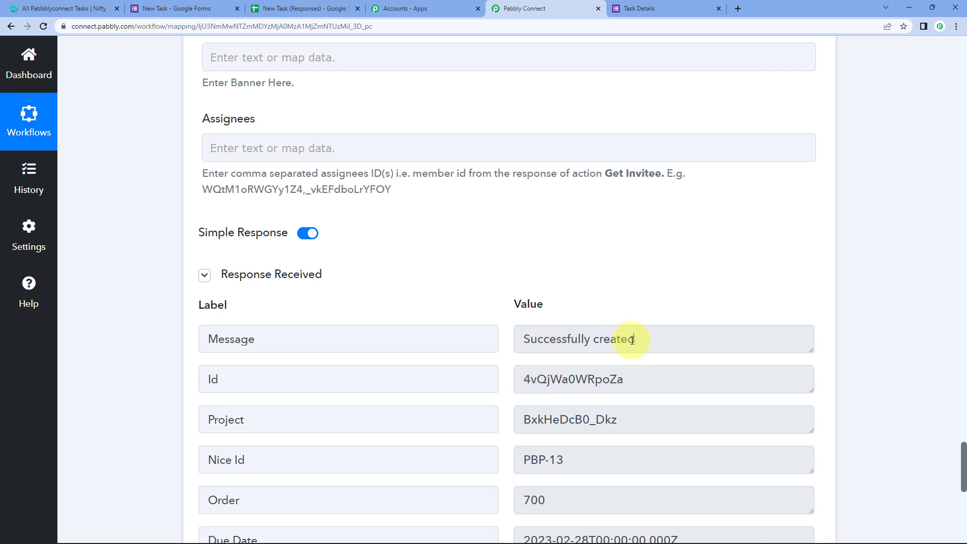
# Step: Switch to Nifty, check the new Dummy Task's details and description, and close the task
pyautogui.click(30, 9)
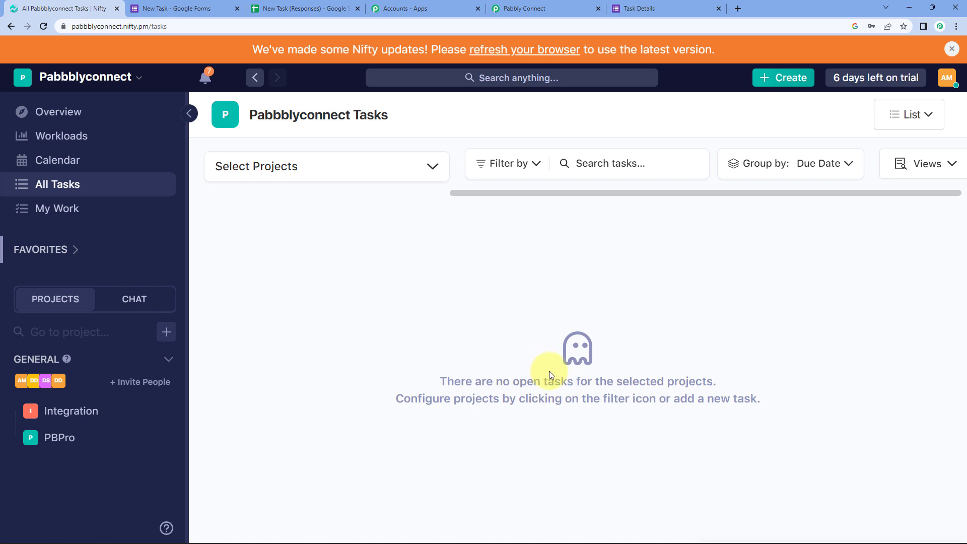
pyautogui.click(42, 27)
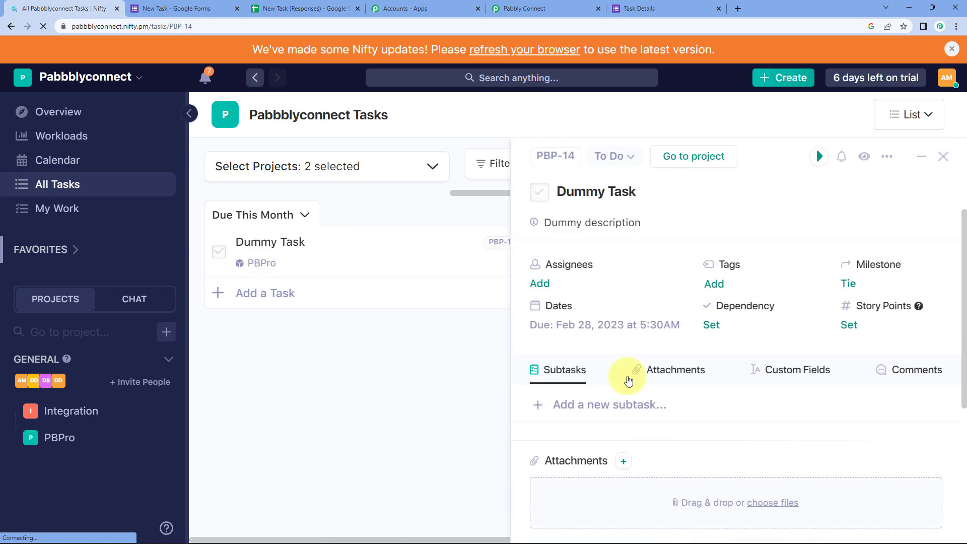
pyautogui.click(547, 223)
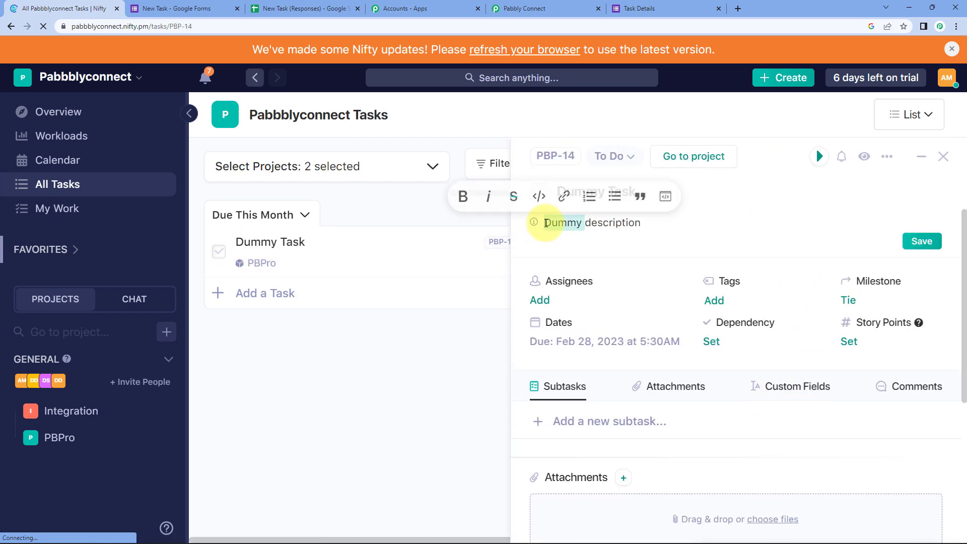
pyautogui.moveTo(546, 223); pyautogui.dragTo(641, 222)
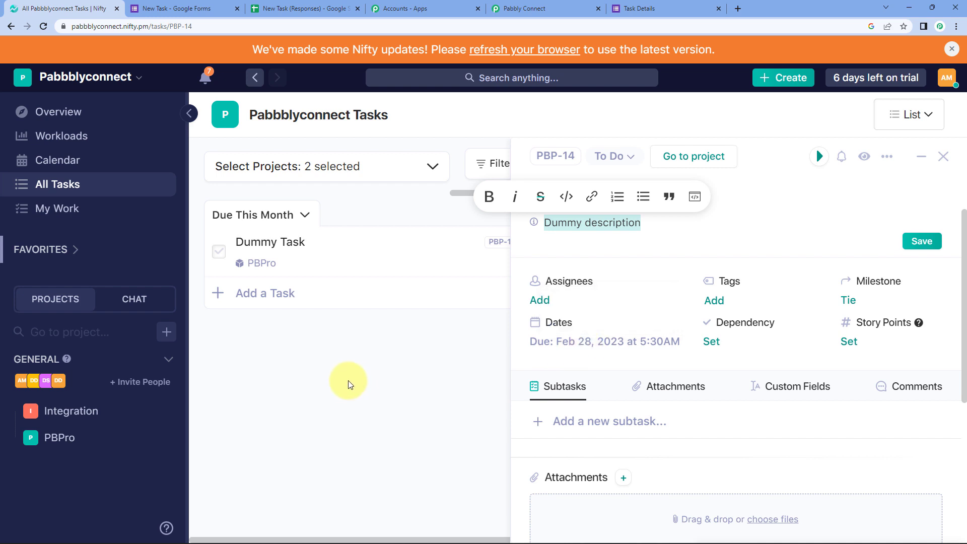
pyautogui.click(944, 157)
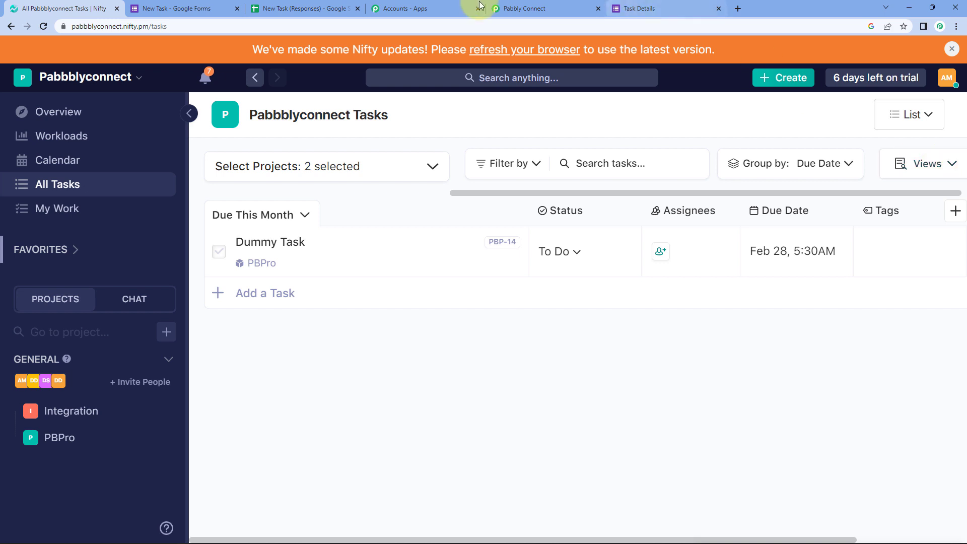
# Step: Switch back to Pabbly Connect and save the Nifty PM Create Task action
pyautogui.click(560, 8)
pyautogui.click(385, 376)
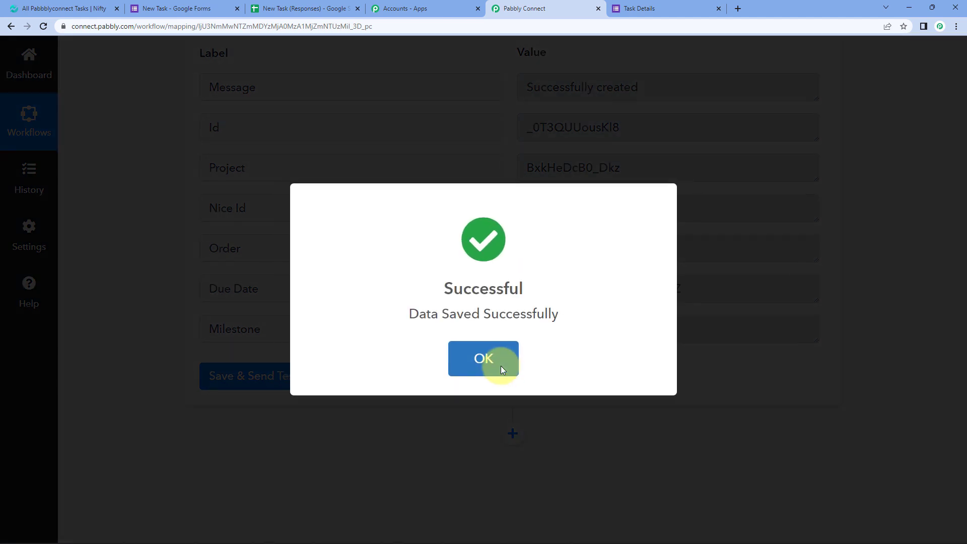
pyautogui.click(501, 366)
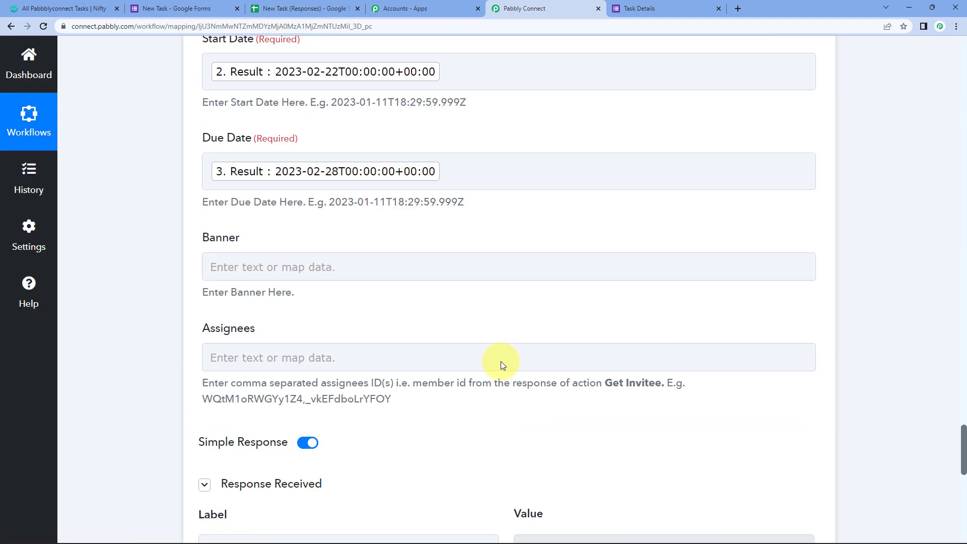
# Step: Collapse the workflow's step details up to the Google Forms trigger
pyautogui.scroll(15, 501, 361)
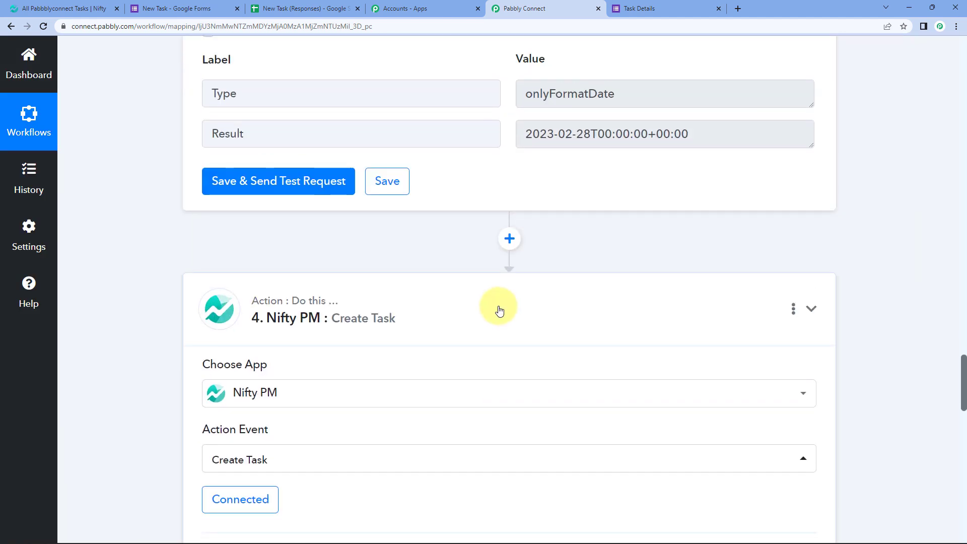
pyautogui.scroll(20, 499, 307)
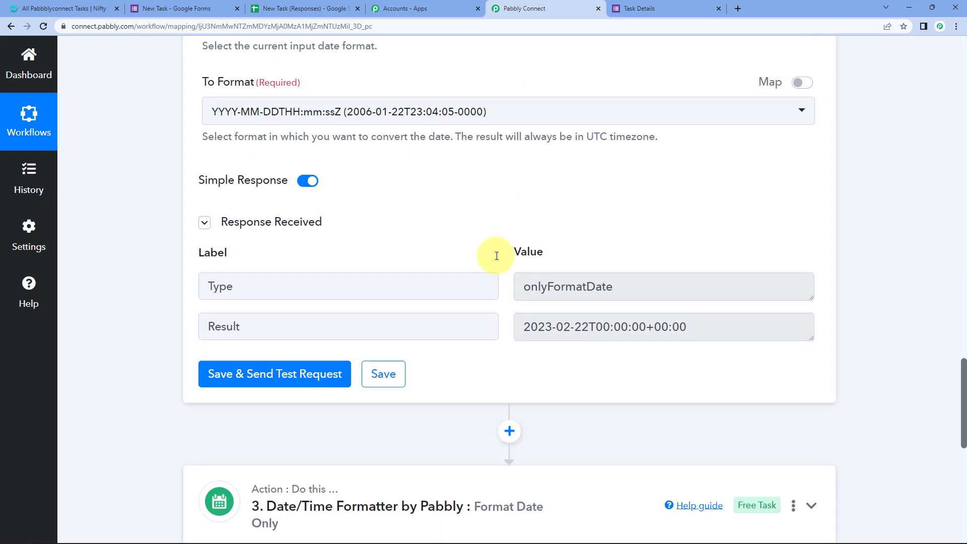
pyautogui.scroll(20, 494, 225)
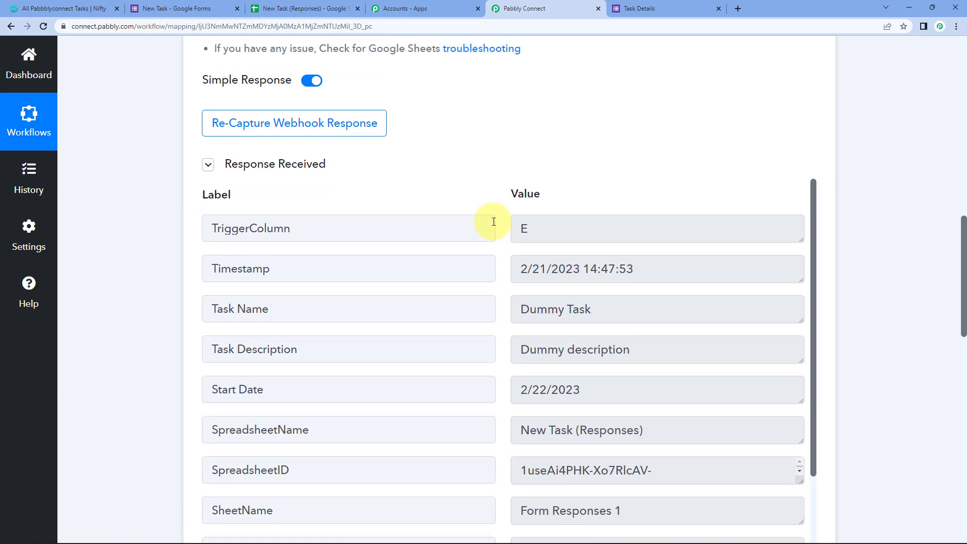
pyautogui.click(401, 251)
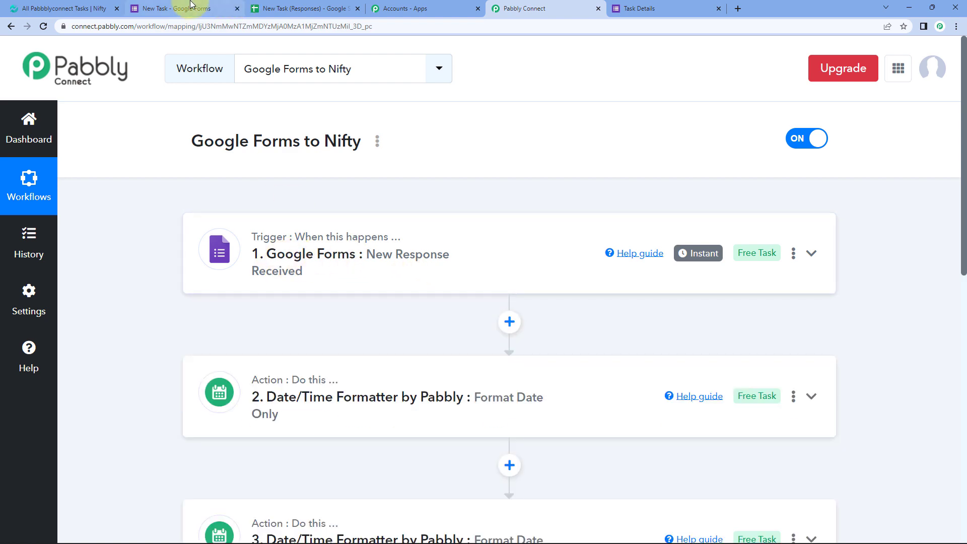
# Step: Switch to the New Task form in Google Forms, close its Send form dialog and review the questions
pyautogui.click(176, 8)
pyautogui.click(684, 93)
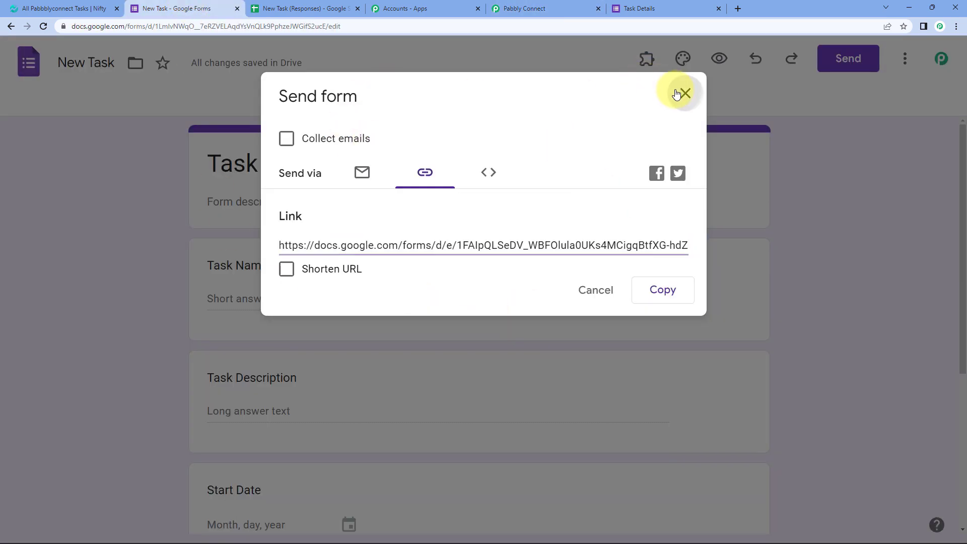
pyautogui.scroll(-1, 217, 353)
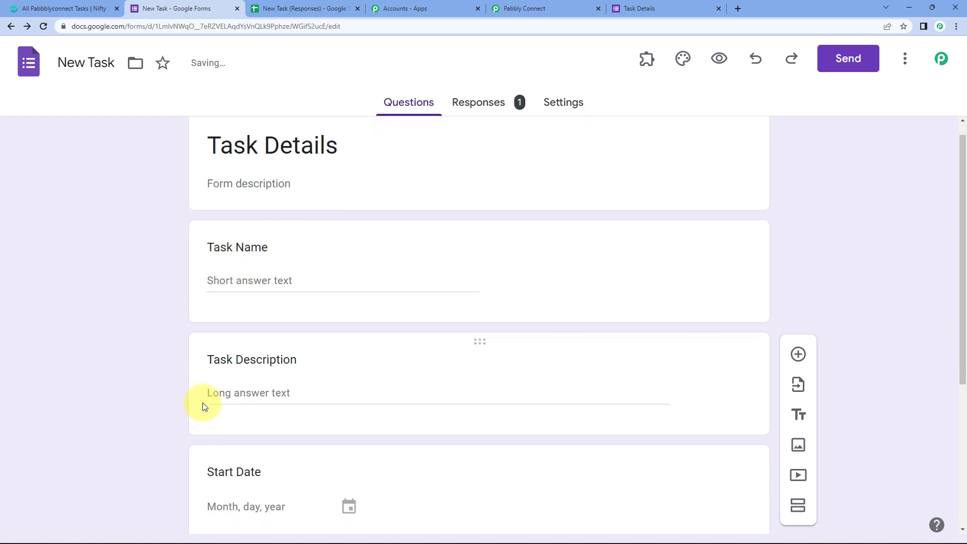
# Step: Look over the New Task form's questions, and switch to Nifty to view the Dummy Task in the All Tasks list
pyautogui.scroll(-3, 271, 474)
pyautogui.scroll(4, 271, 428)
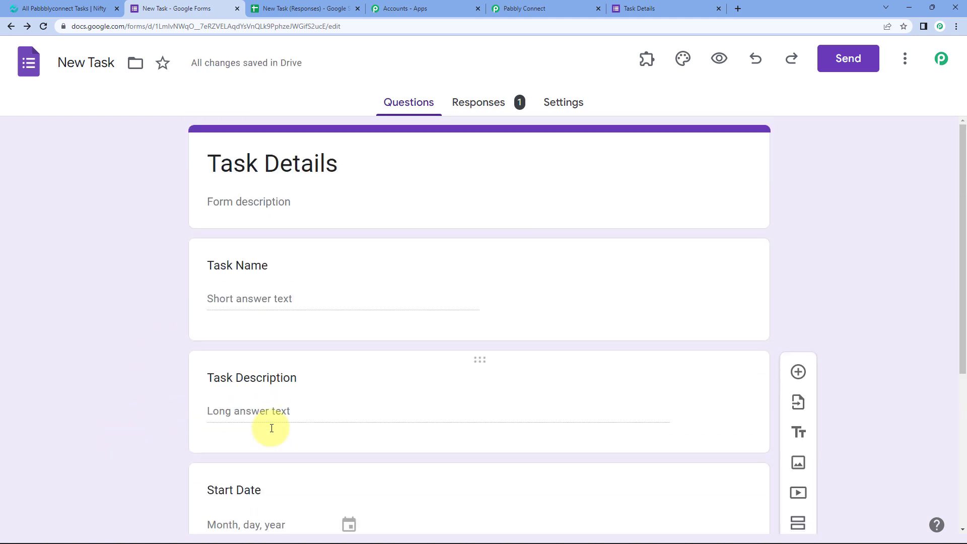
pyautogui.click(51, 8)
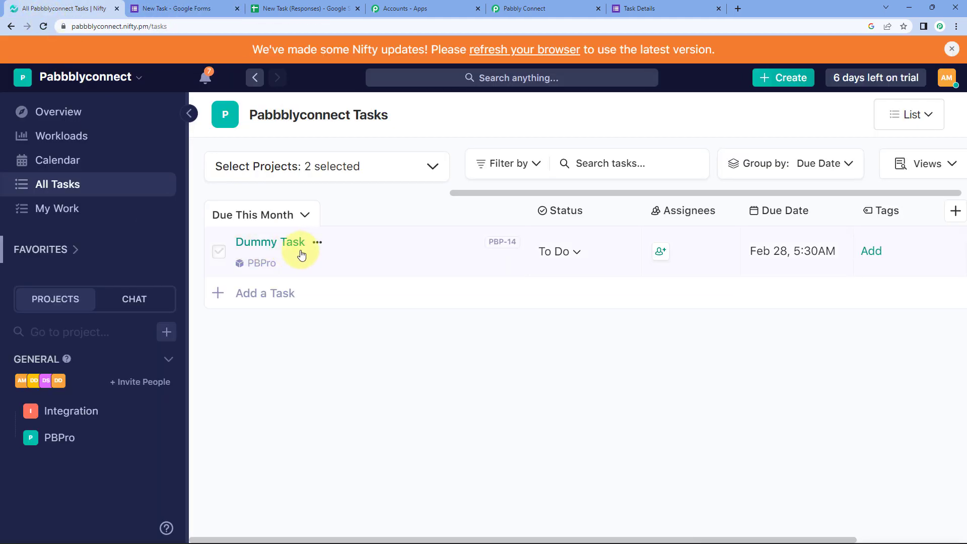
# Step: Switch to Pabbly Connect and review the Google Forms to Nifty workflow from the Google Forms trigger through the Nifty PM Create Task action
pyautogui.click(572, 5)
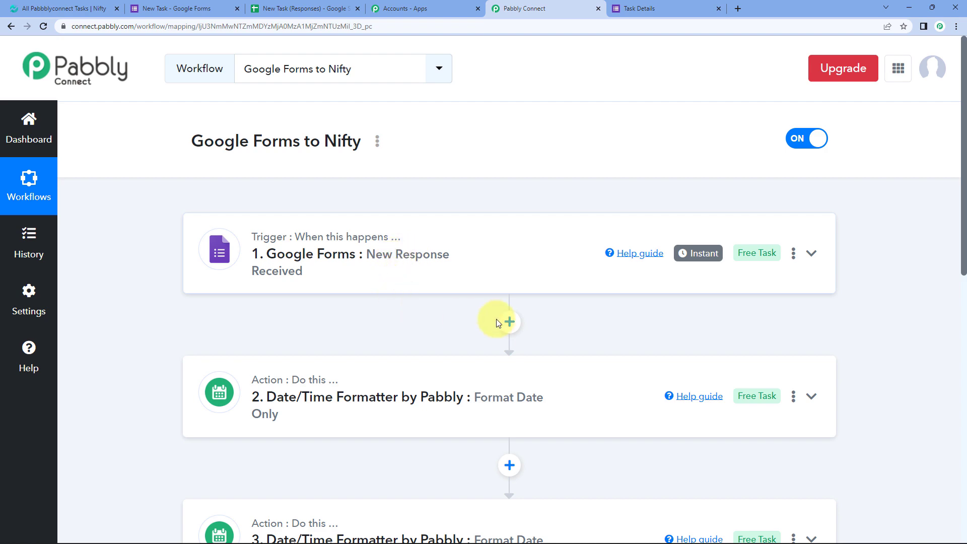
pyautogui.scroll(-7, 704, 274)
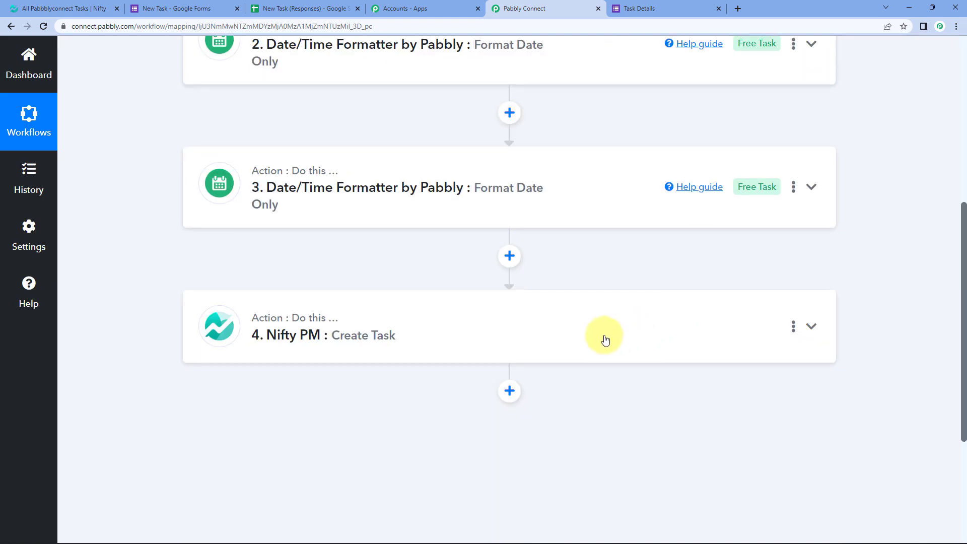
pyautogui.scroll(7, 463, 348)
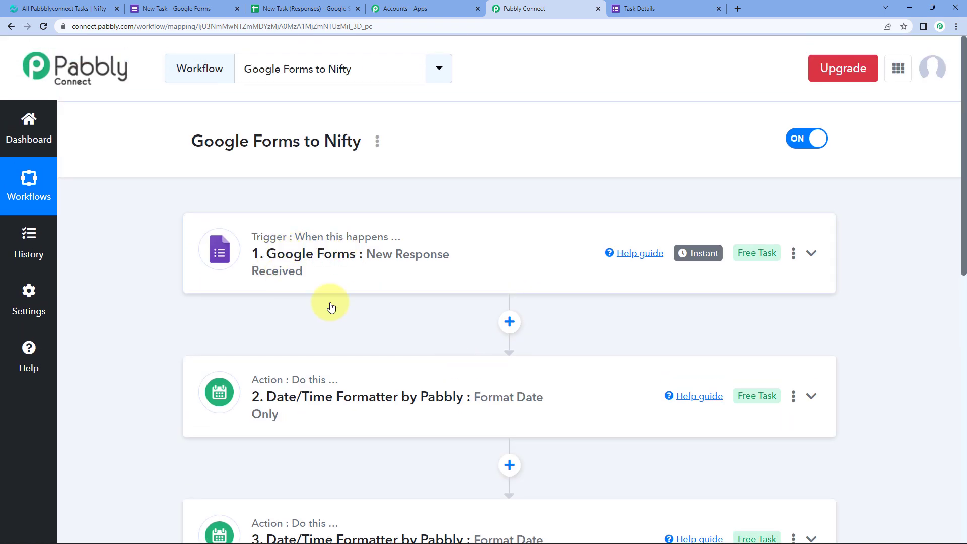
pyautogui.scroll(-6, 403, 327)
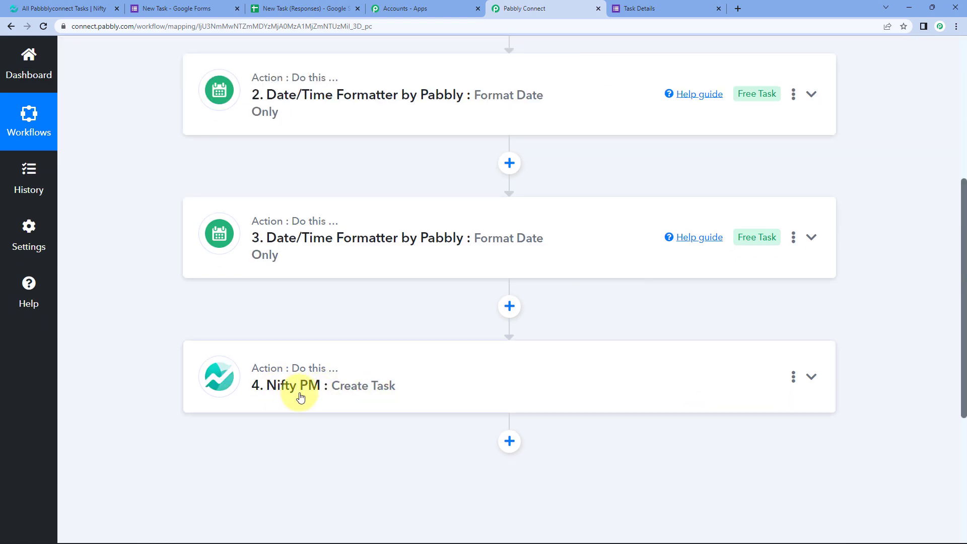
pyautogui.scroll(6, 329, 398)
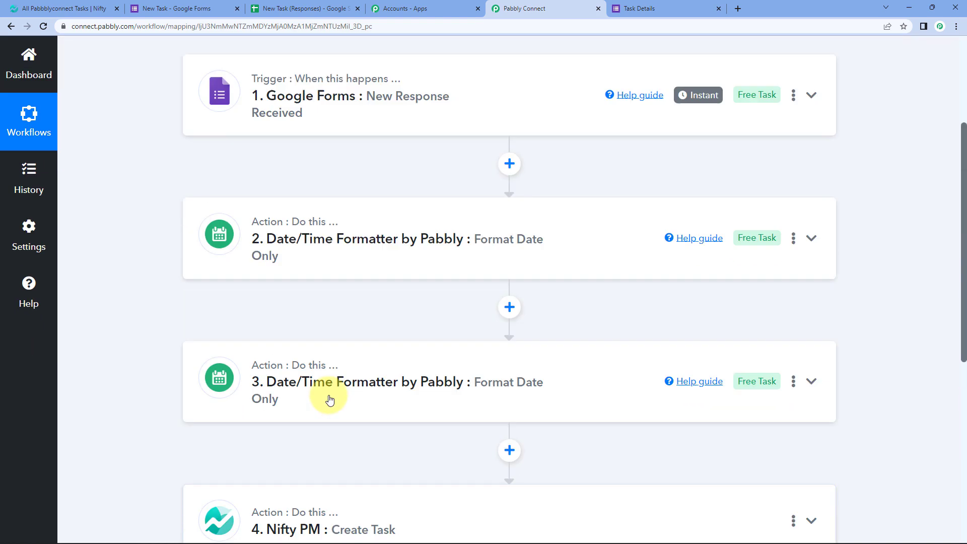